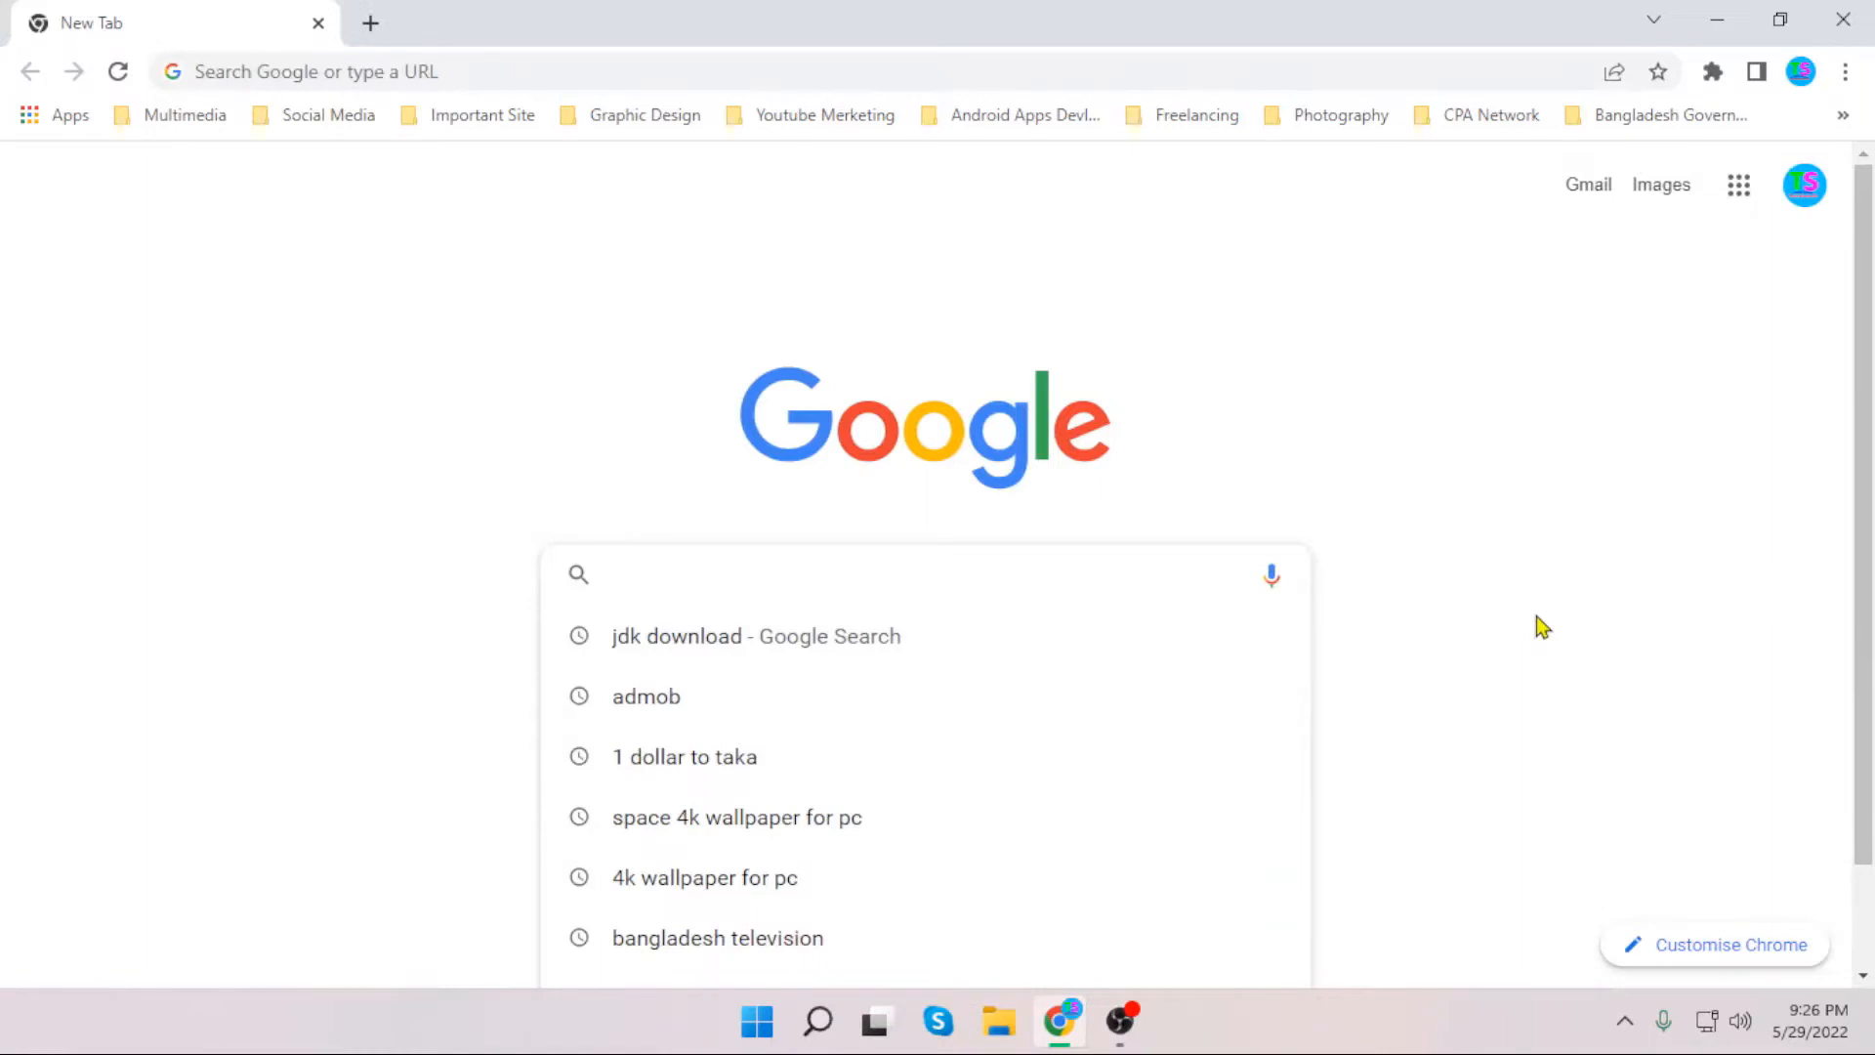
- Search Google for "jdk download" and open Oracle's Java Downloads page
{"action": "type", "text": "jdk downloa"}
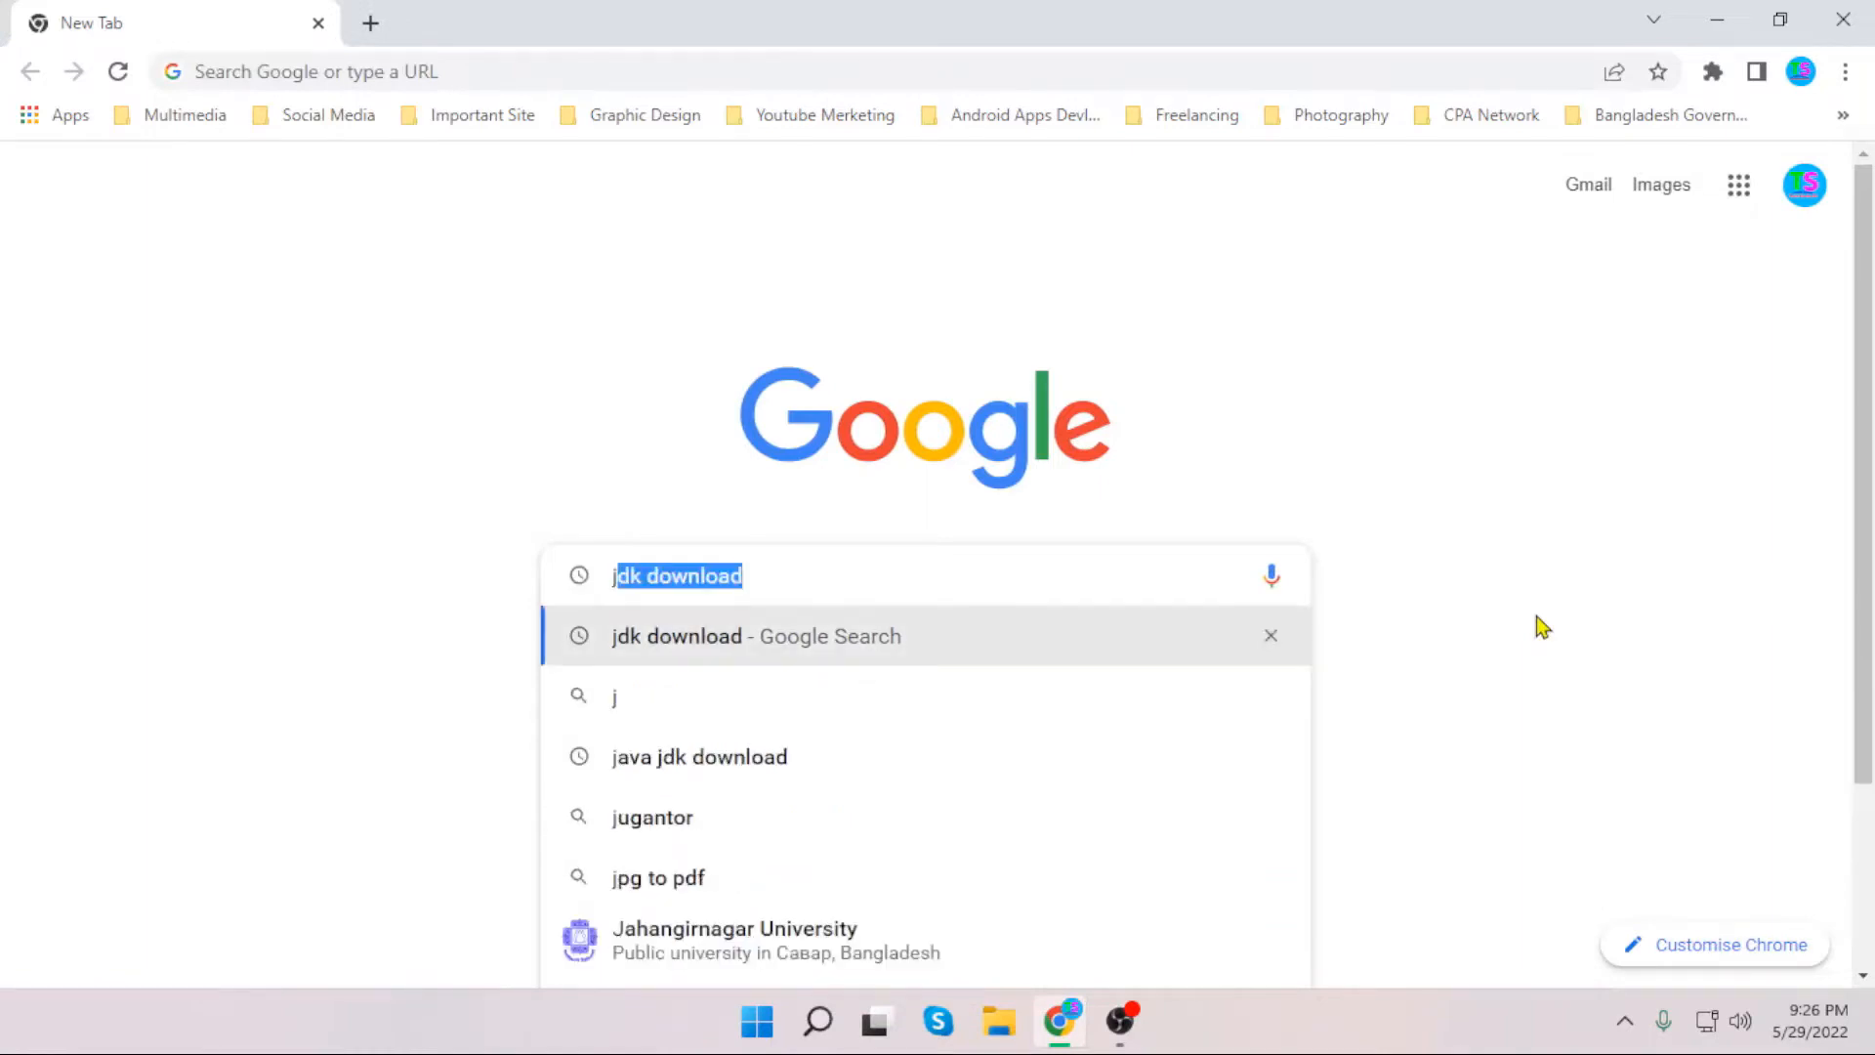
{"action": "type", "text": "d"}
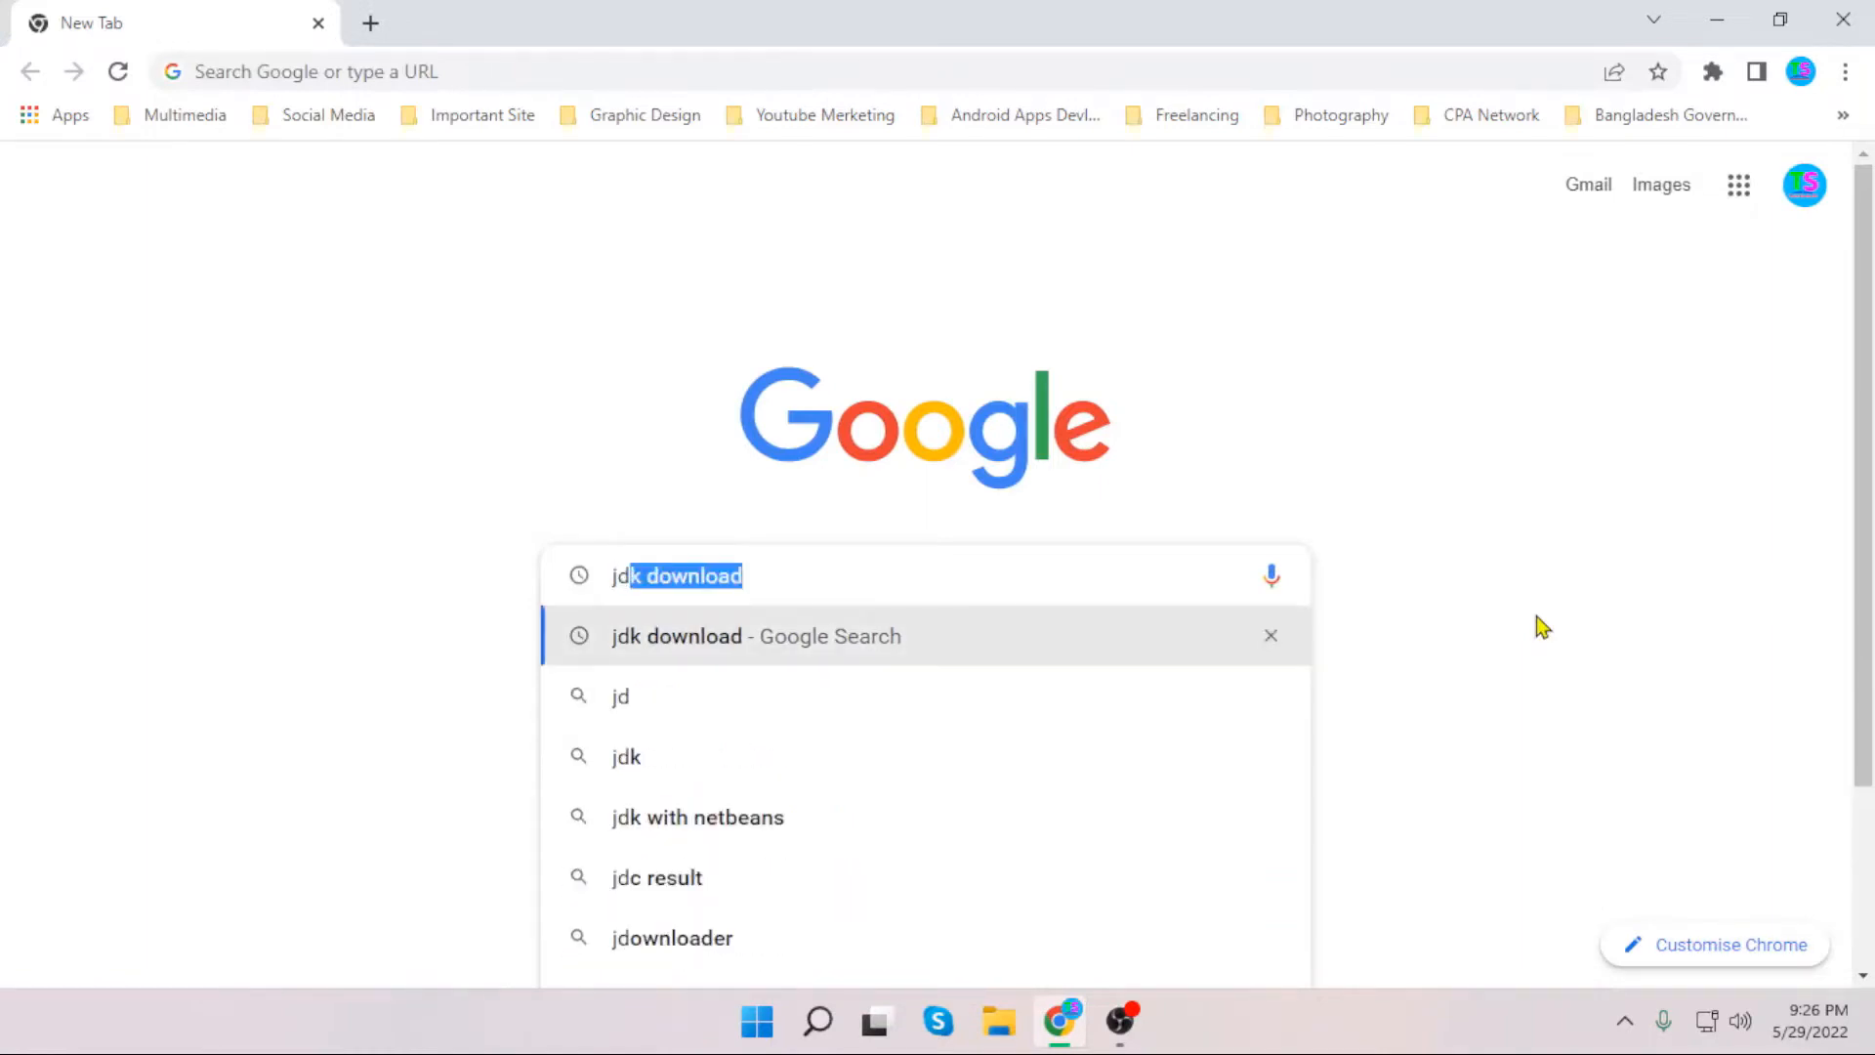
{"action": "type", "text": "k download"}
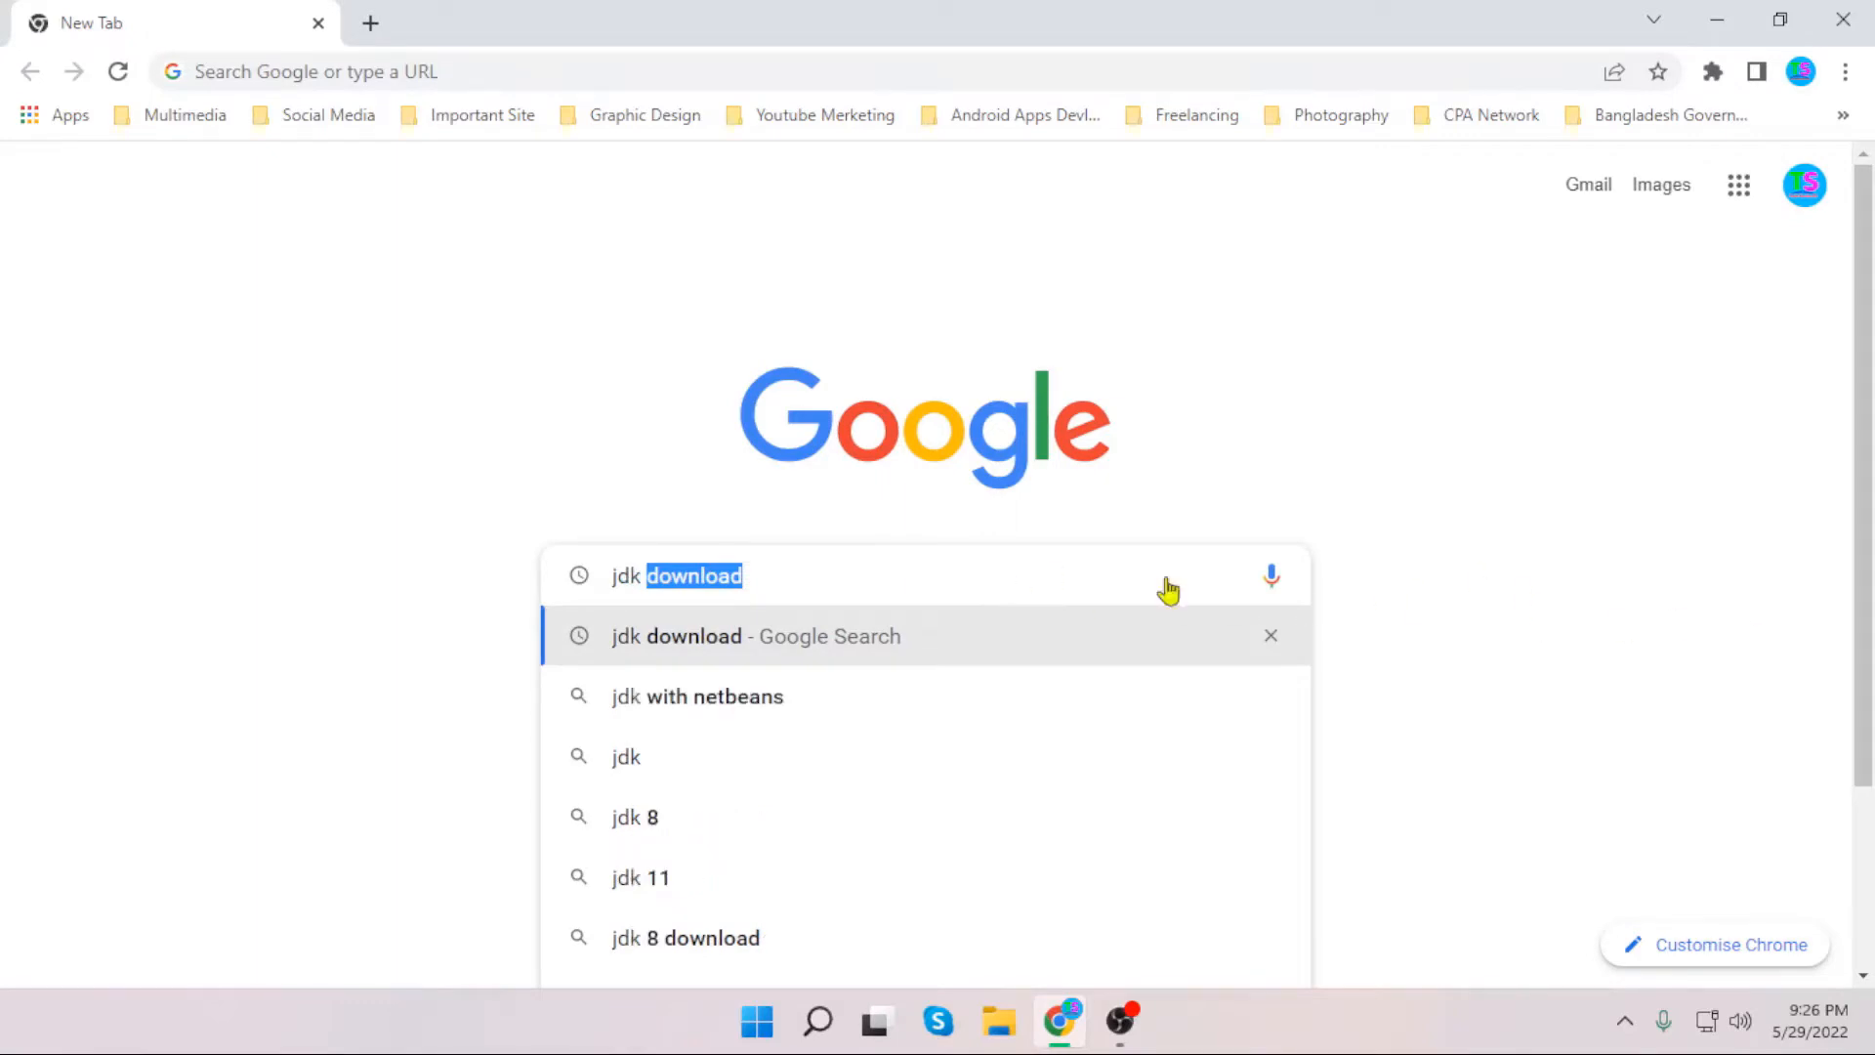
{"action": "left_click", "coordinate": [913, 566]}
{"action": "key", "text": "Return"}
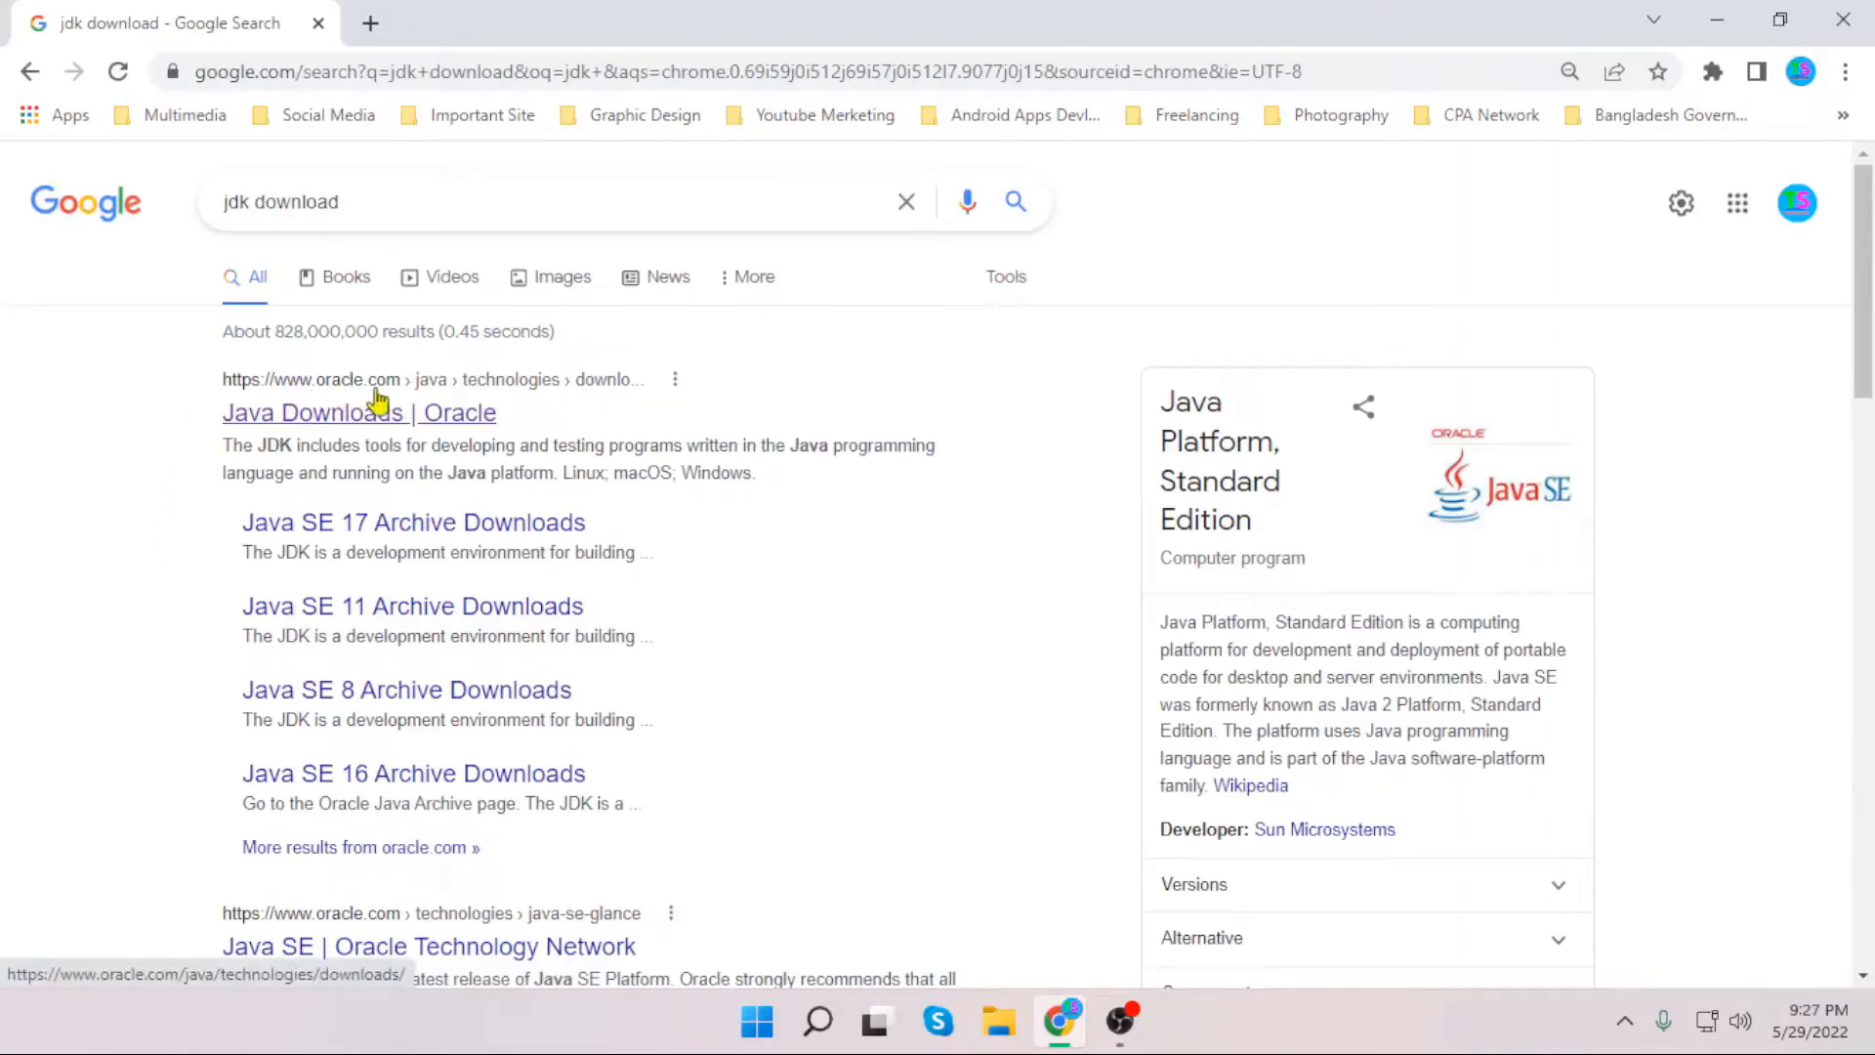
{"action": "left_click", "coordinate": [336, 419]}
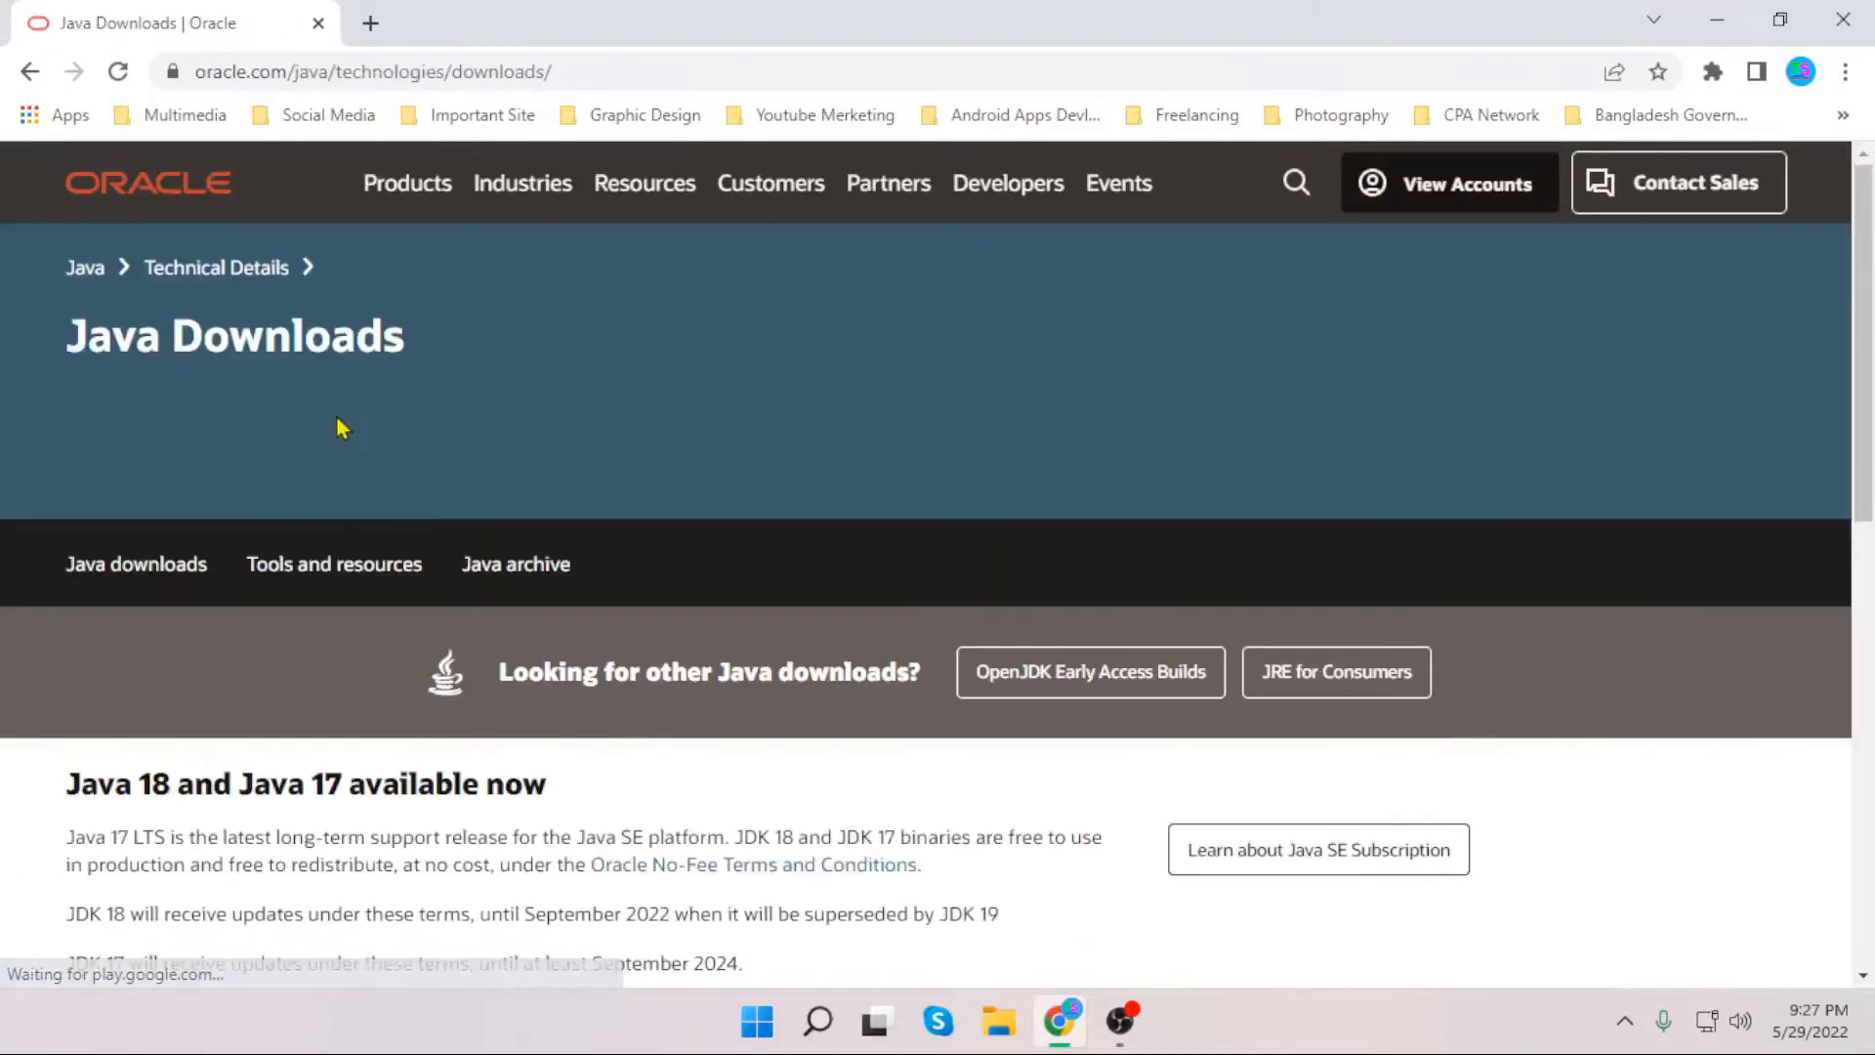
- Show the Windows downloads for Java SE Development Kit 18.0.1.1
{"action": "scroll", "coordinate": [336, 430], "scroll_direction": "down", "scroll_amount": 2}
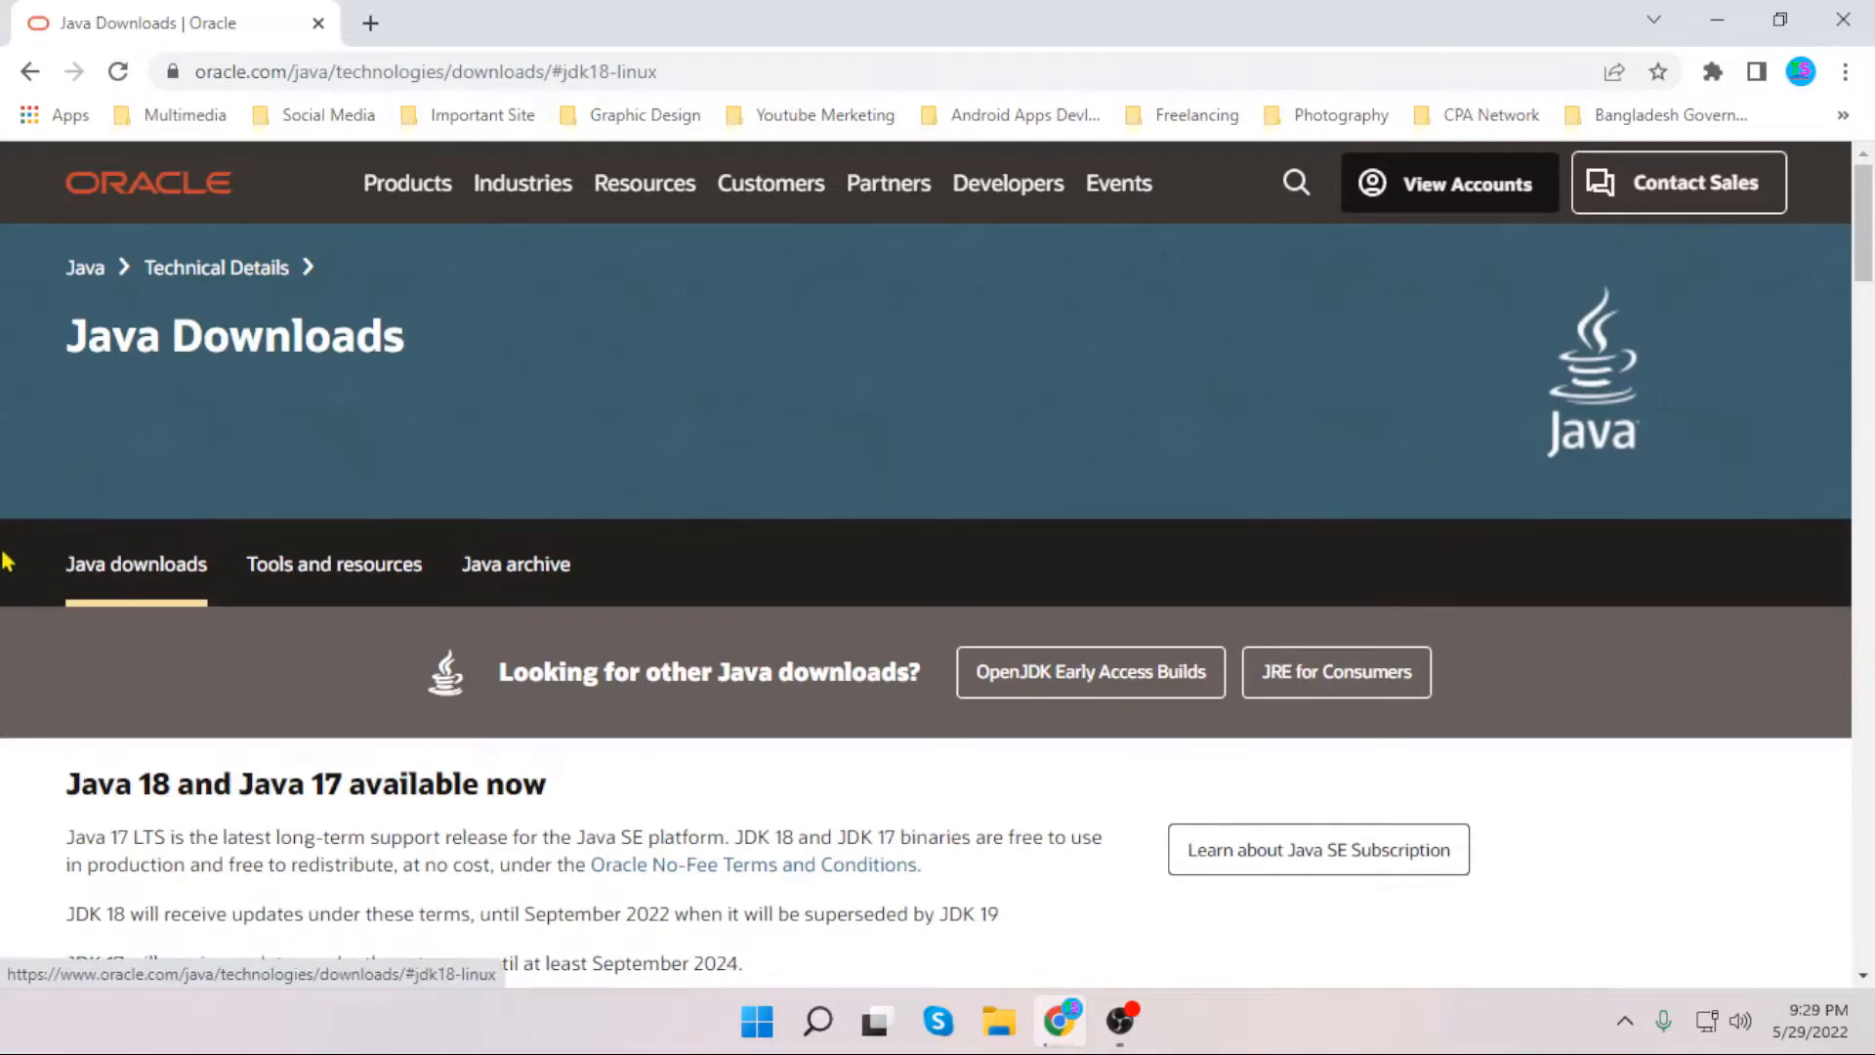
{"action": "scroll", "coordinate": [84, 556], "scroll_direction": "down", "scroll_amount": 3}
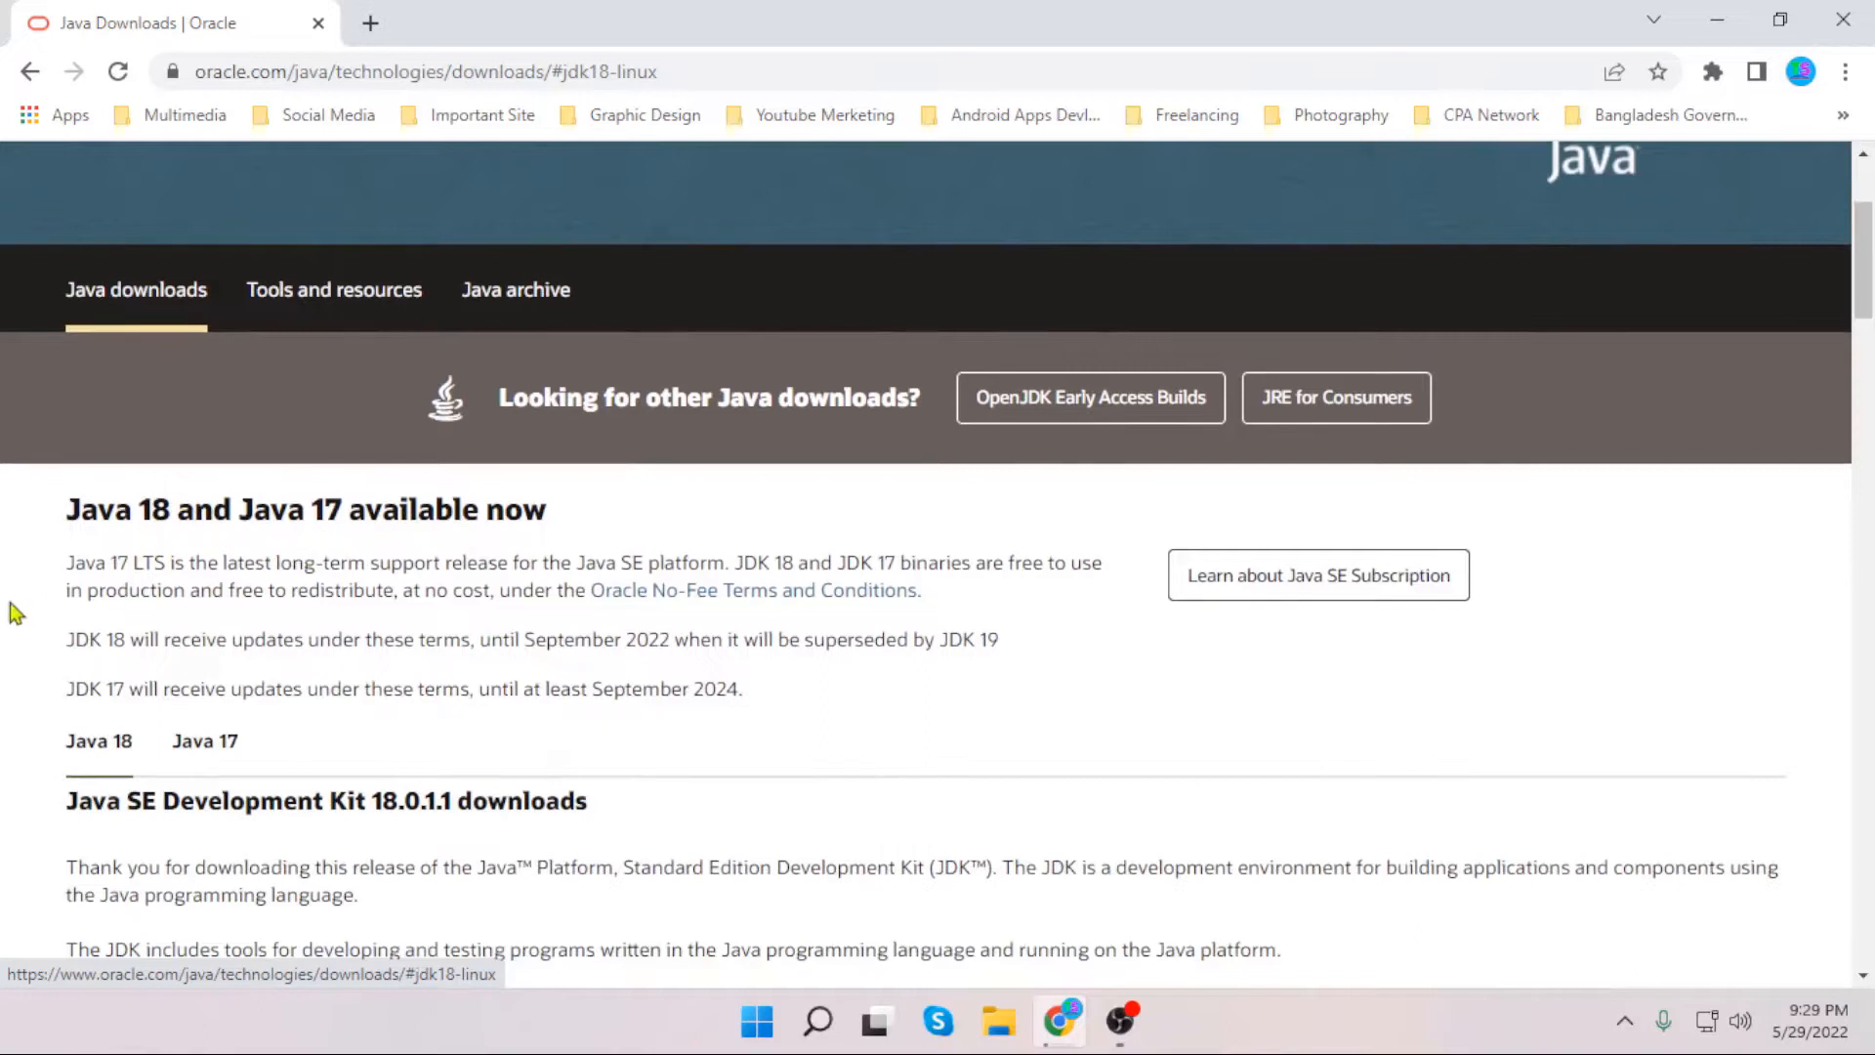
{"action": "scroll", "coordinate": [7, 623], "scroll_direction": "down", "scroll_amount": 5}
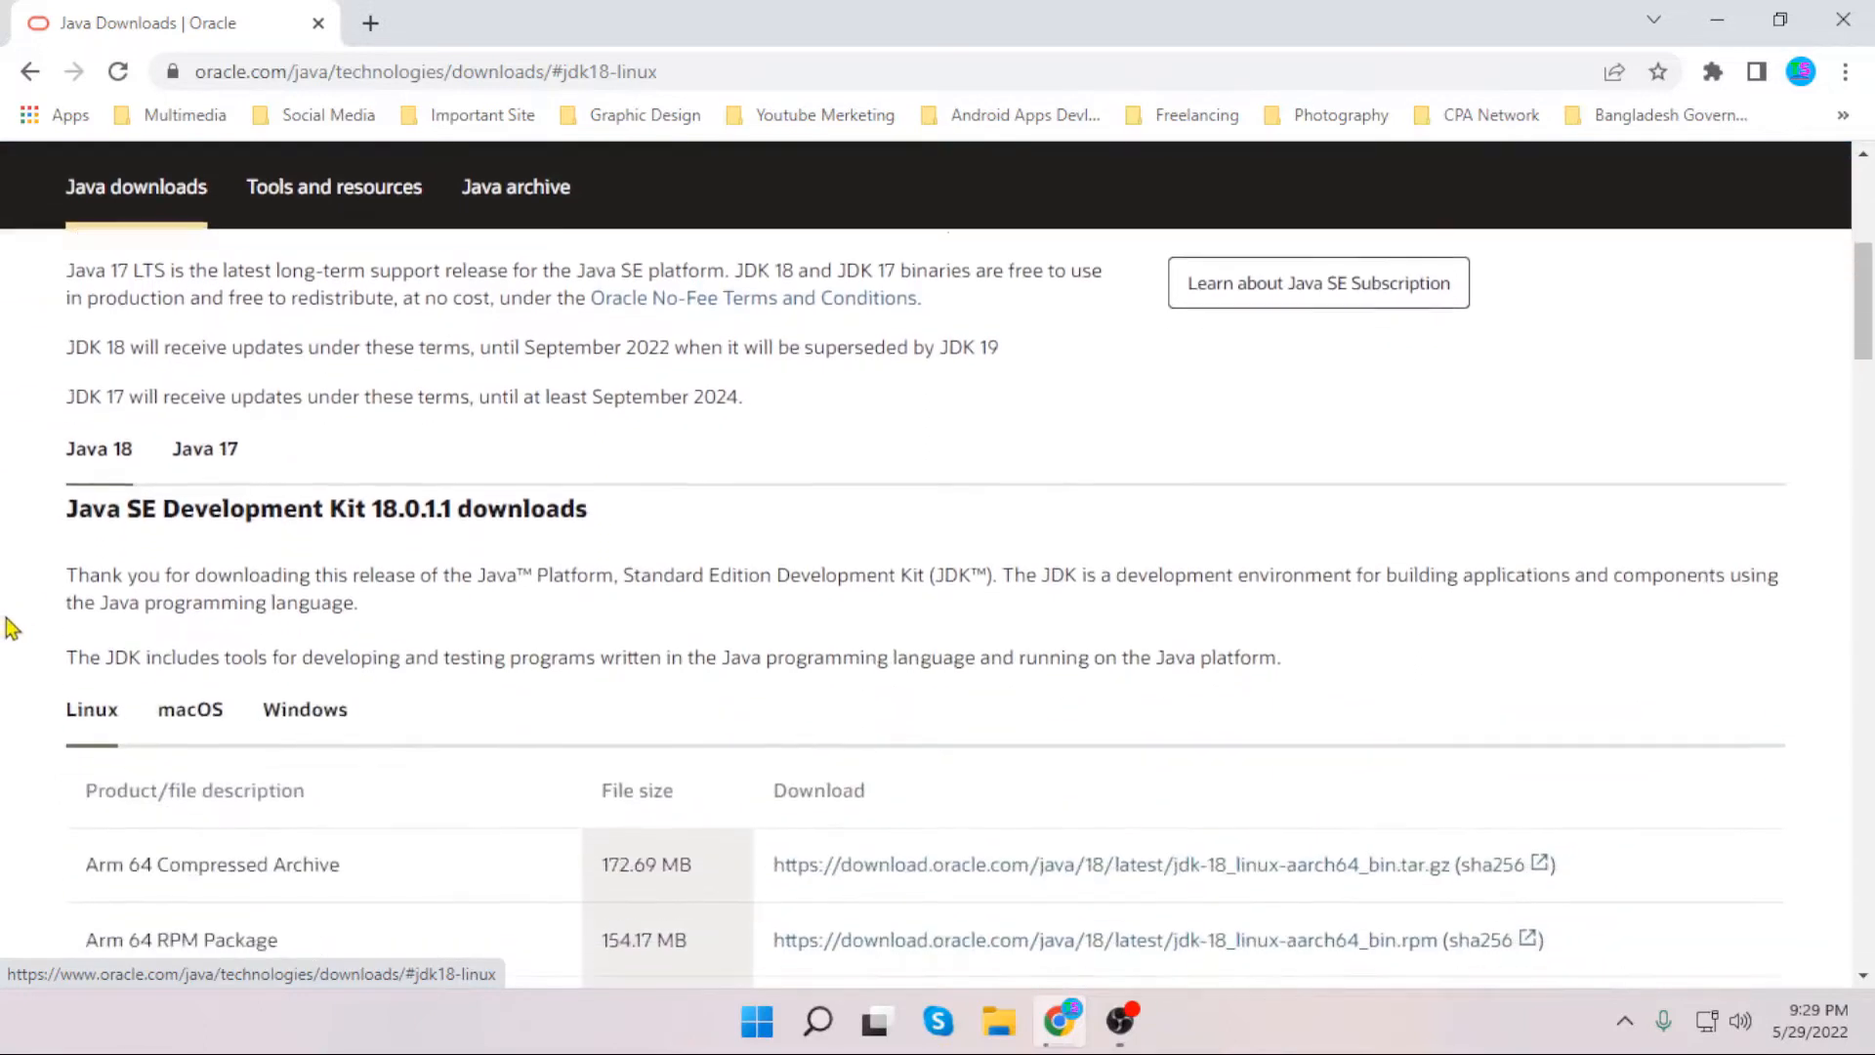
{"action": "scroll", "coordinate": [7, 623], "scroll_direction": "up", "scroll_amount": 1}
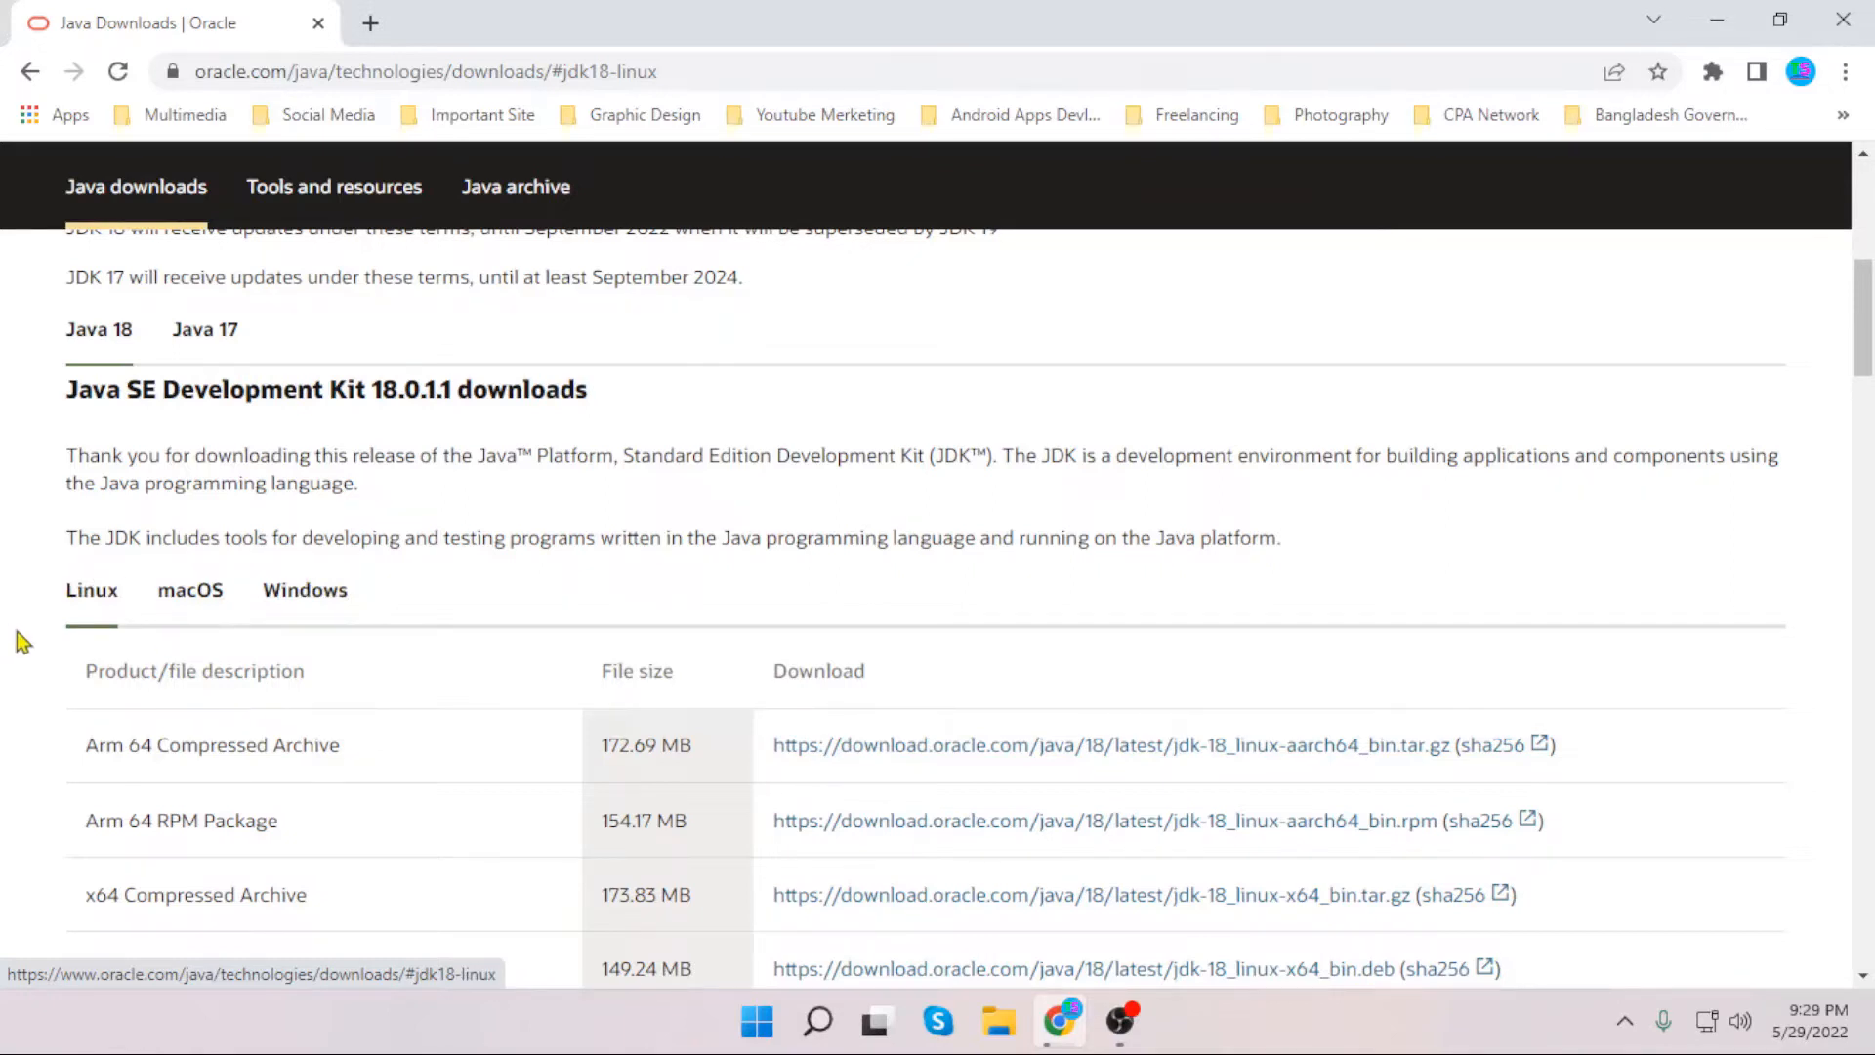
{"action": "left_click", "coordinate": [306, 596]}
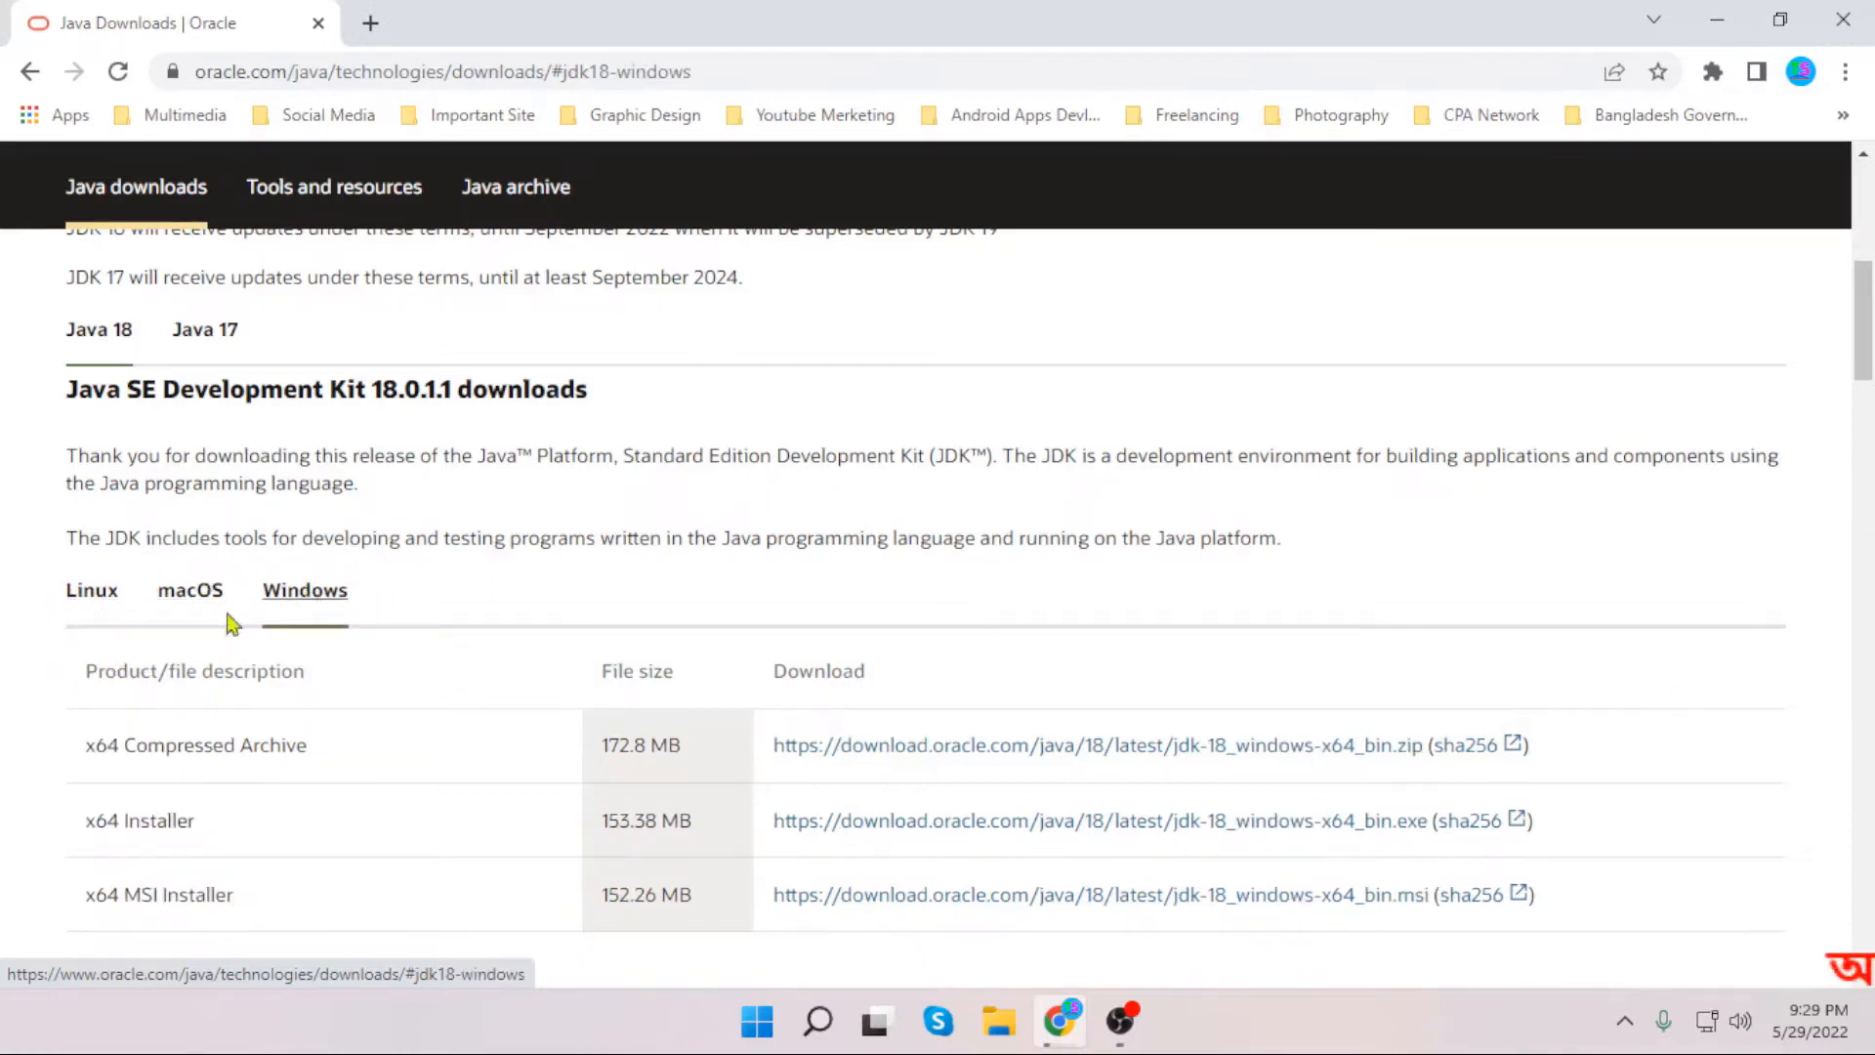
- Download the Windows x64 Installer (.exe) of JDK 18 to the Downloads folder
{"action": "scroll", "coordinate": [39, 690], "scroll_direction": "down", "scroll_amount": 1}
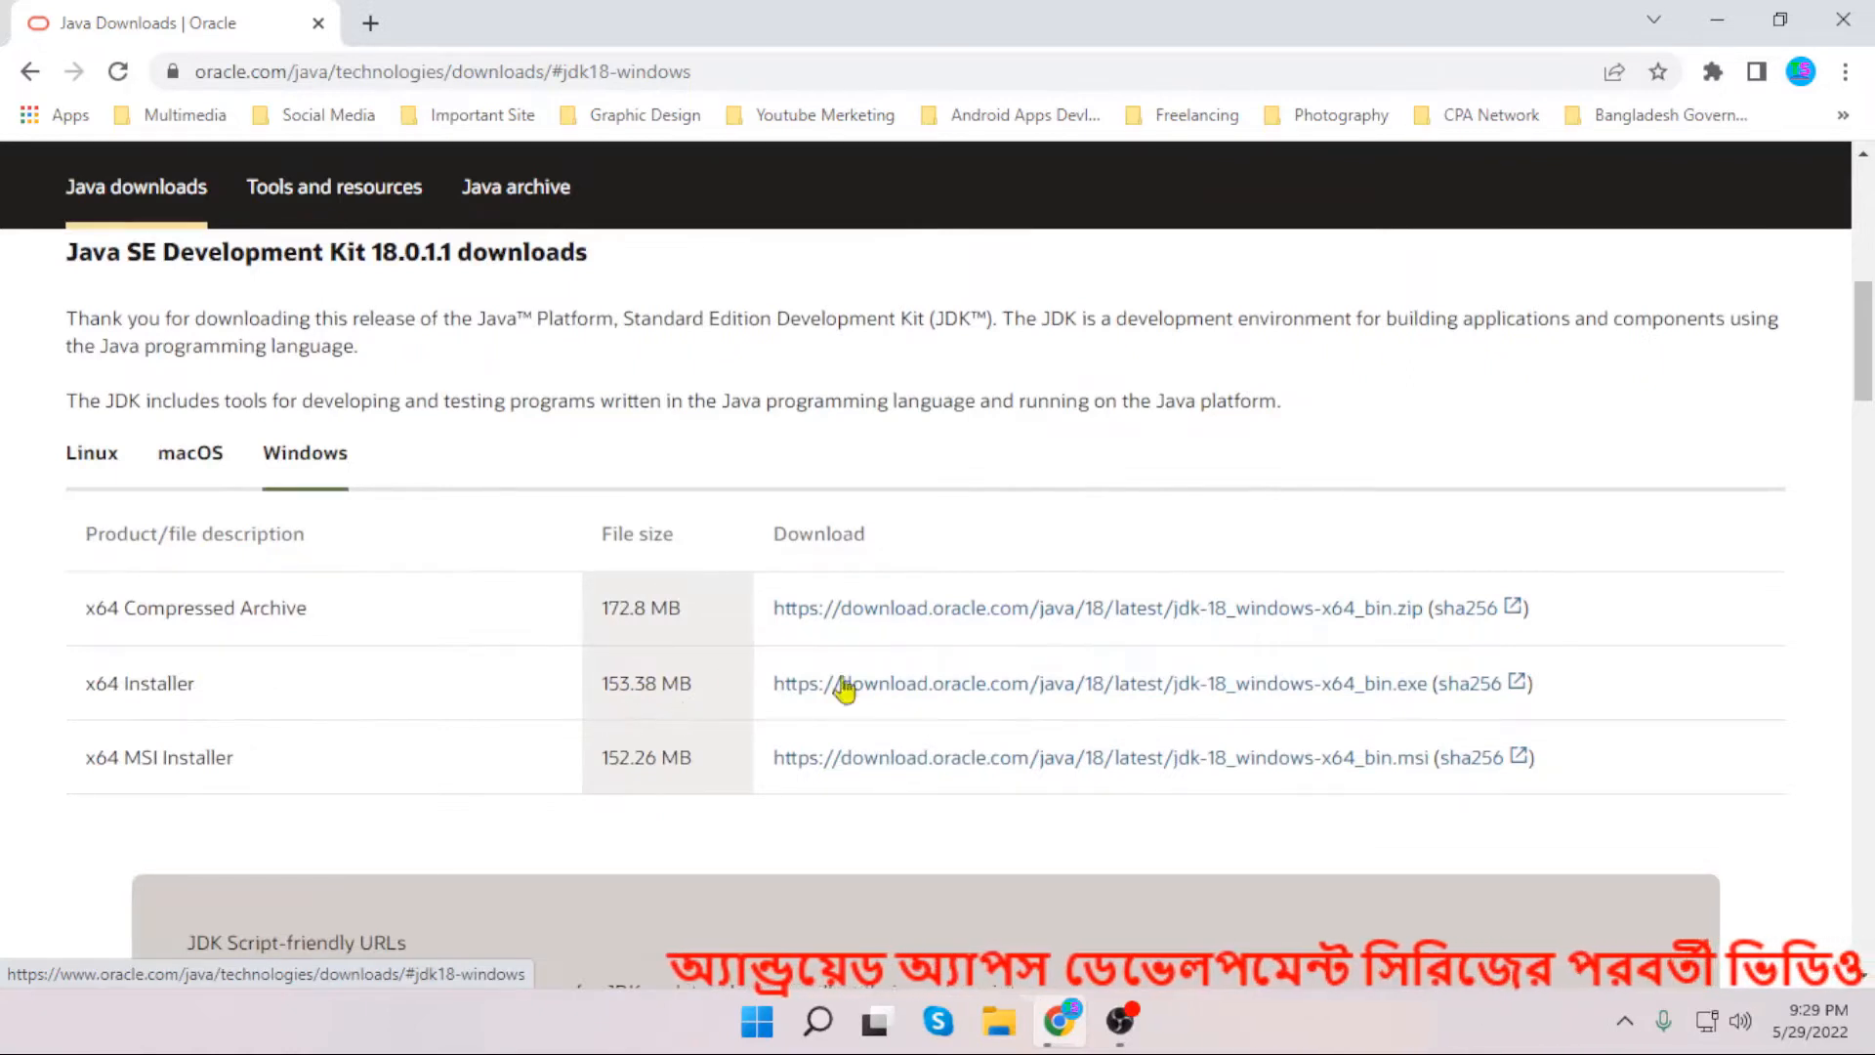
{"action": "left_click", "coordinate": [962, 689]}
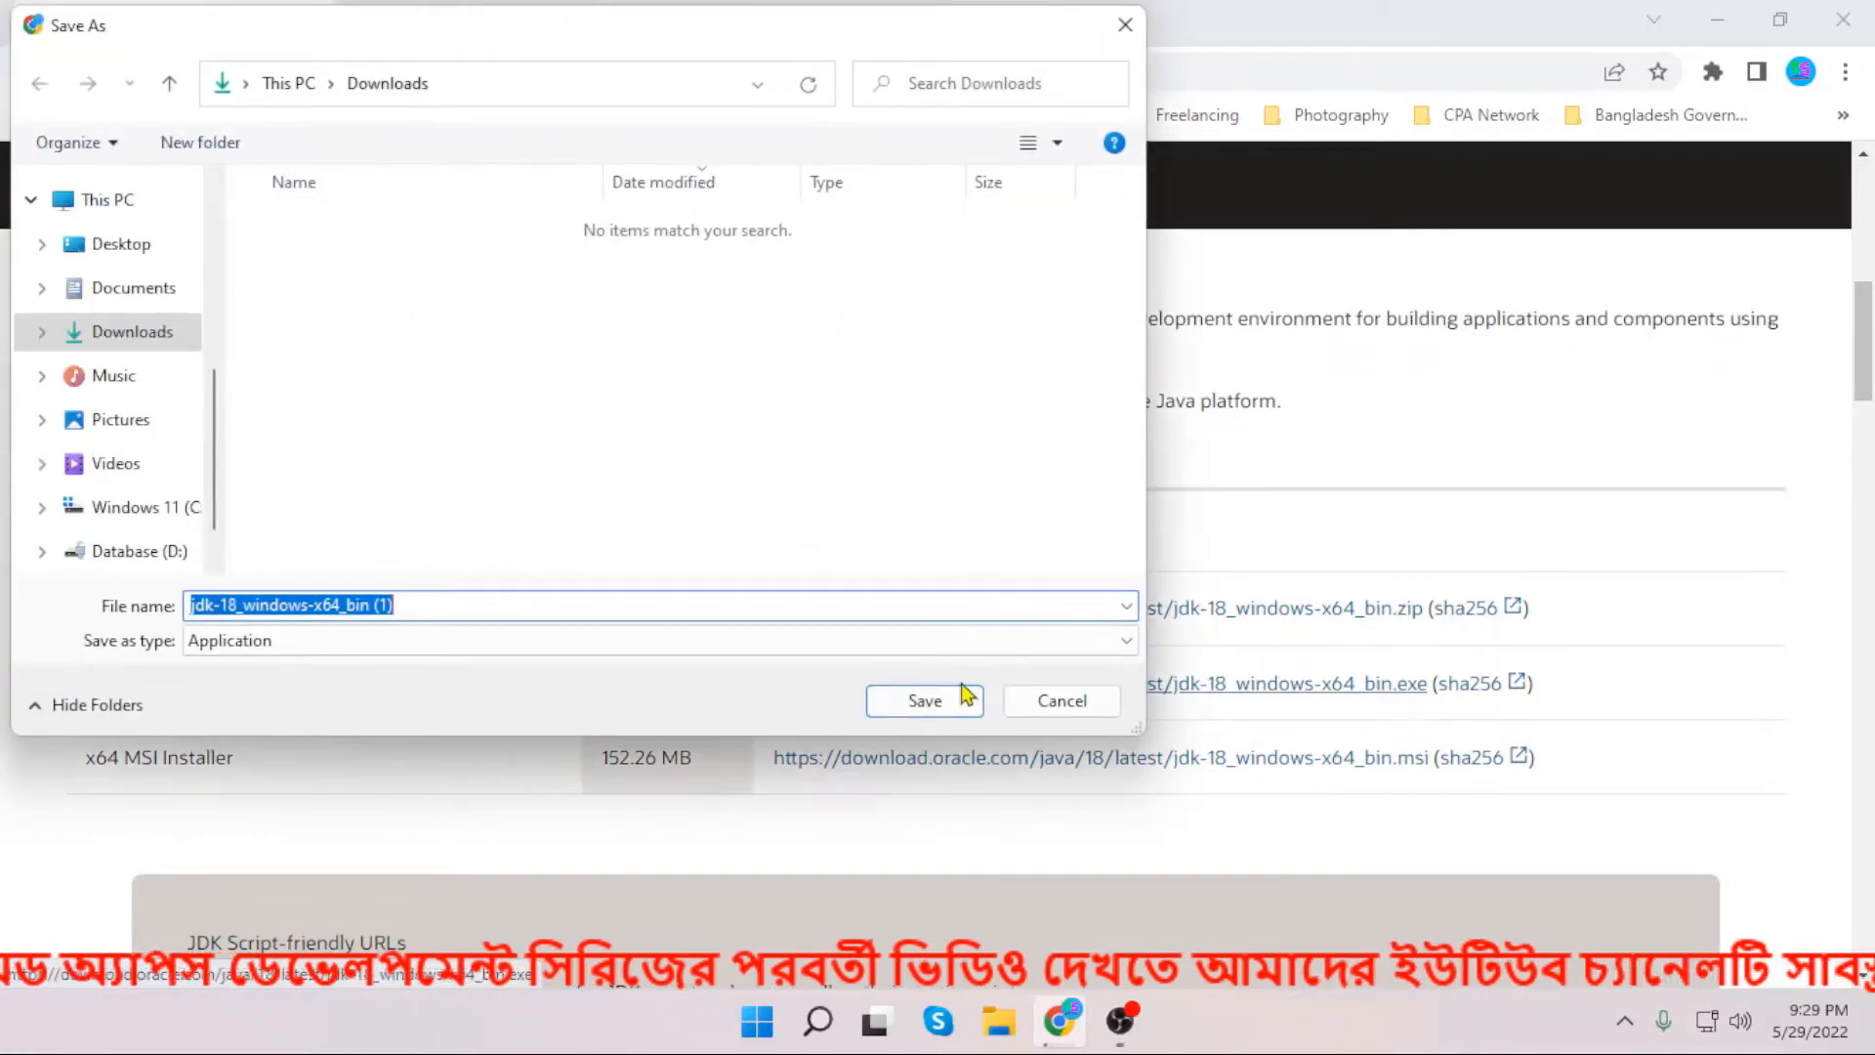
{"action": "left_click", "coordinate": [918, 705]}
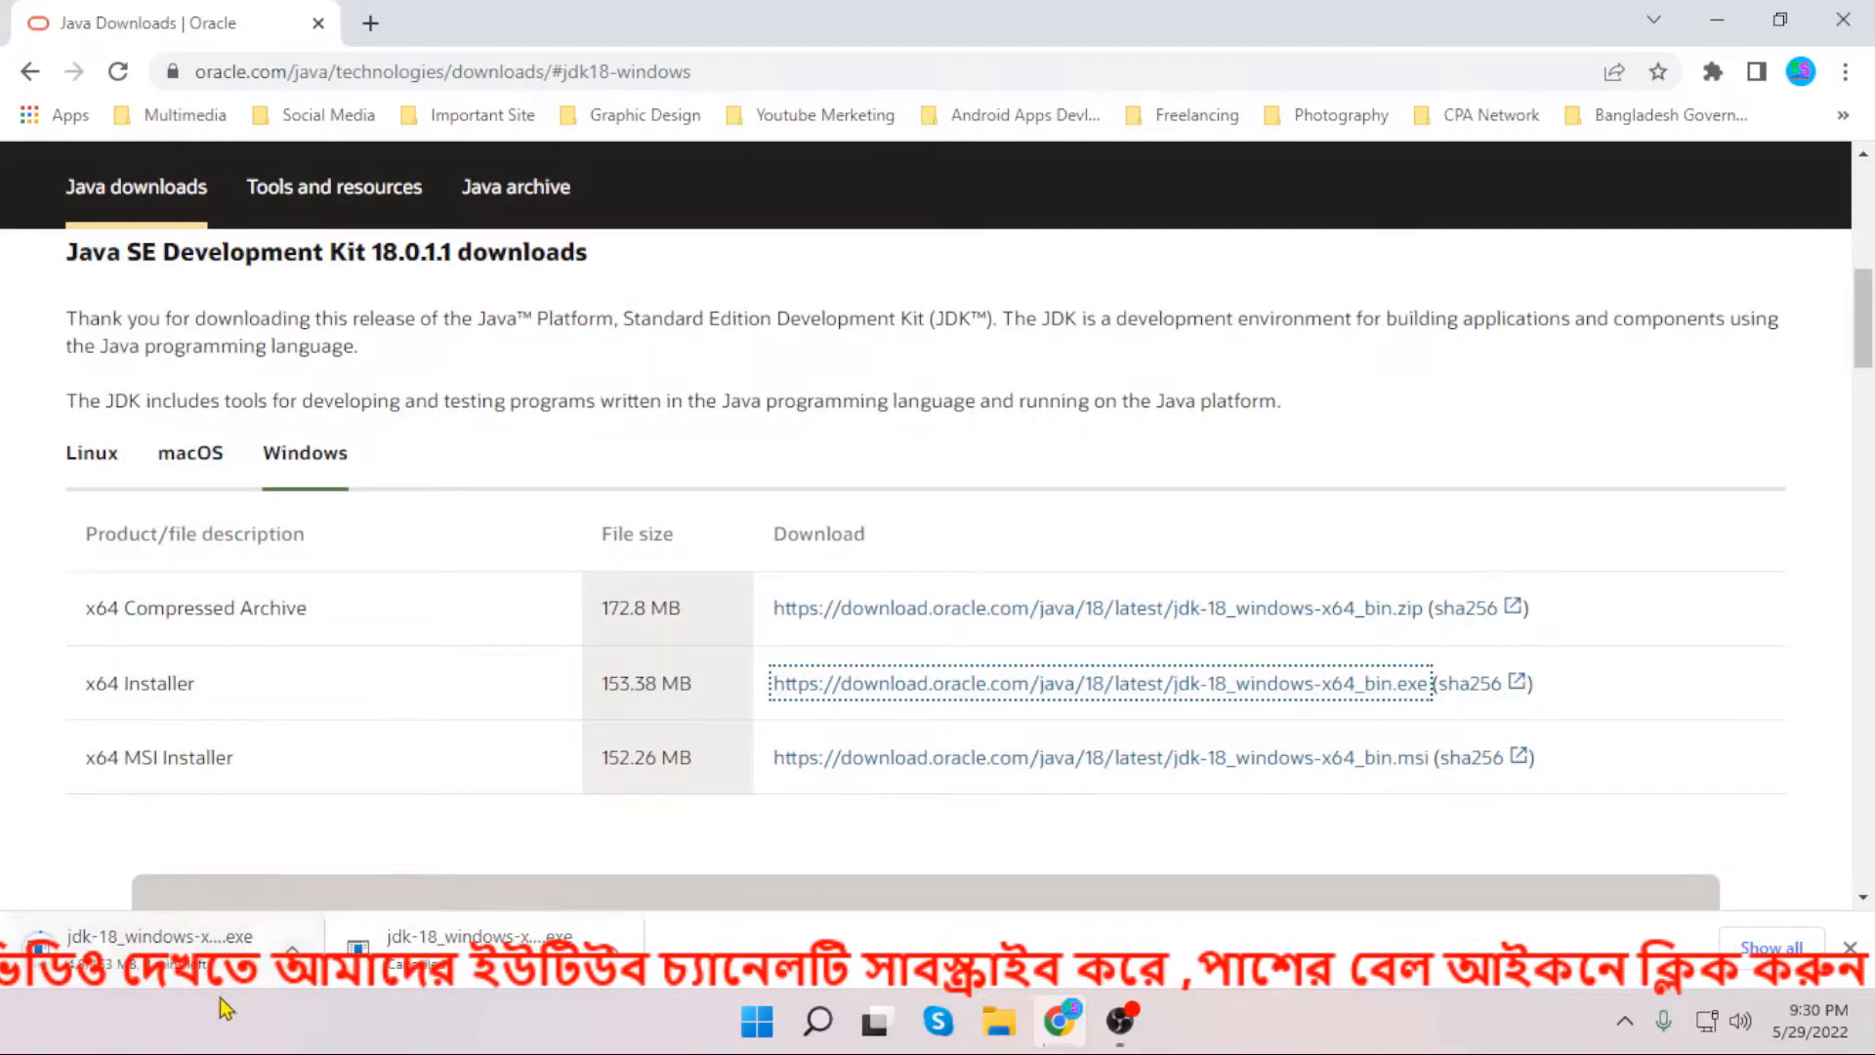
- Cancel the running JDK installer download and close the browser
{"action": "left_click", "coordinate": [293, 962]}
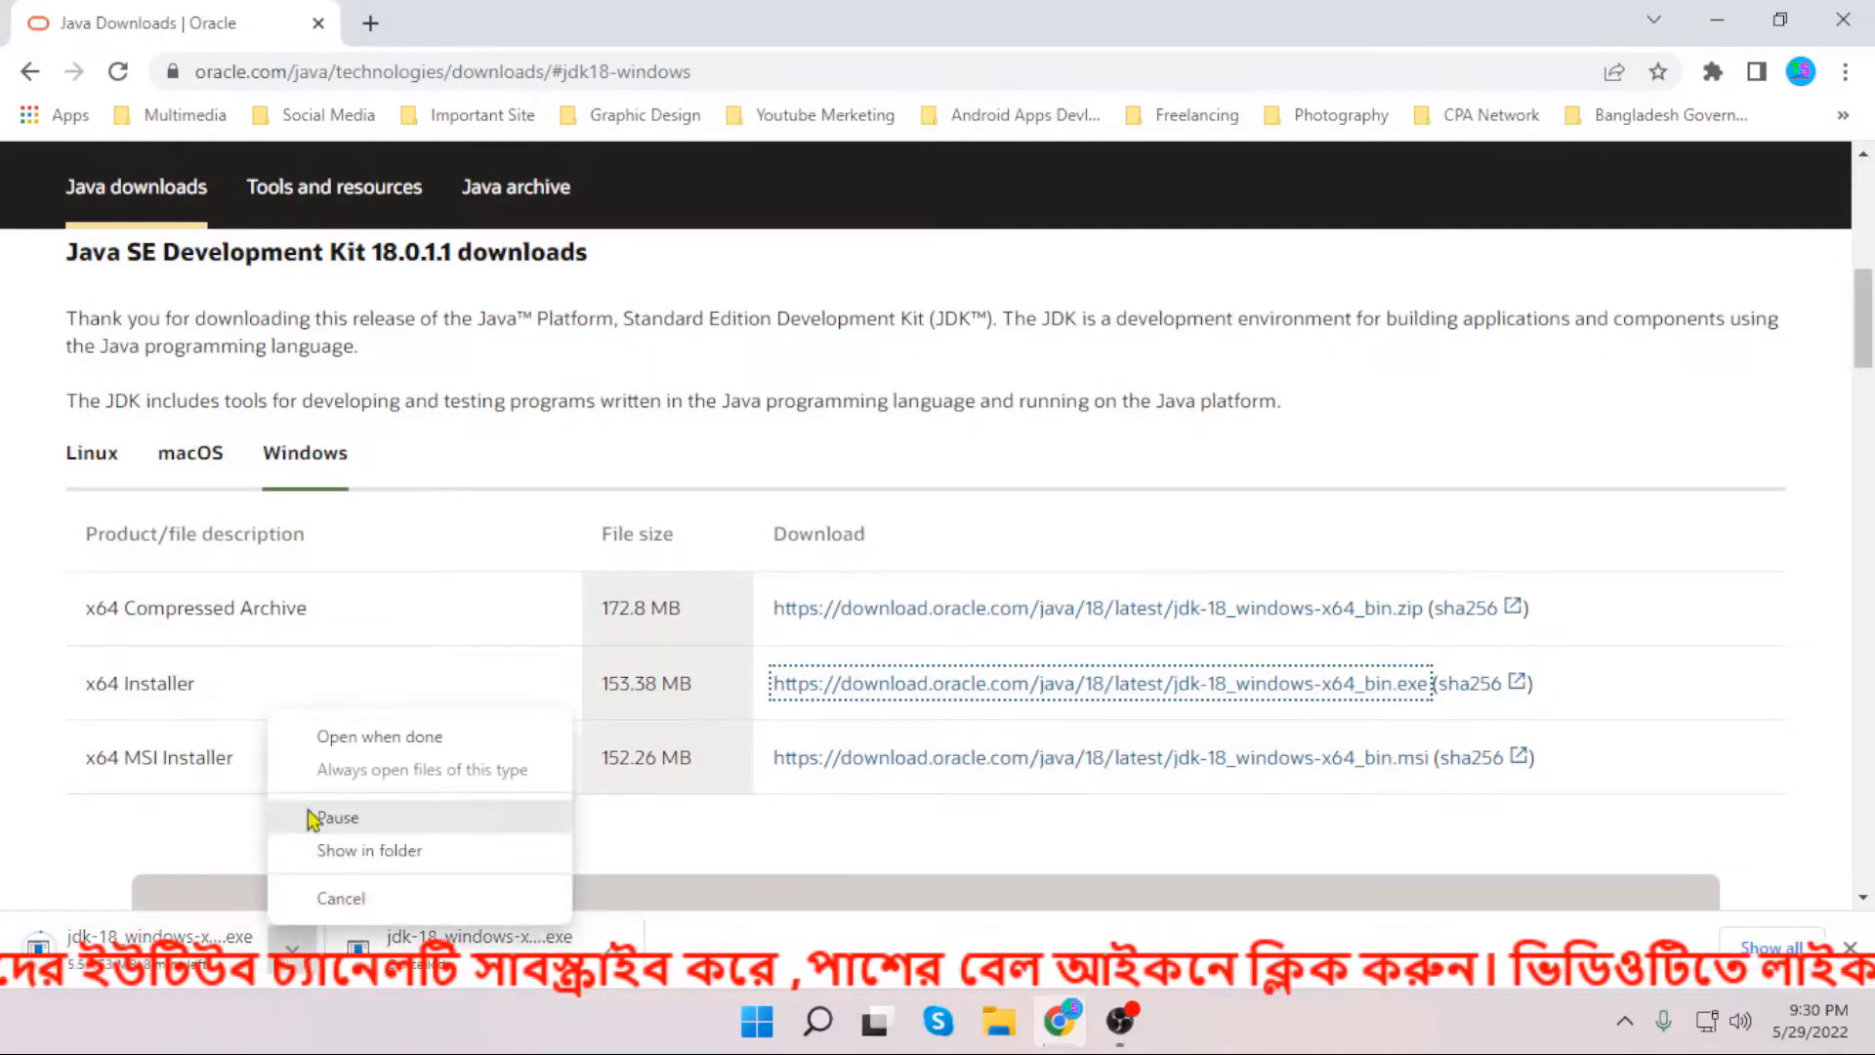
{"action": "left_click", "coordinate": [342, 899]}
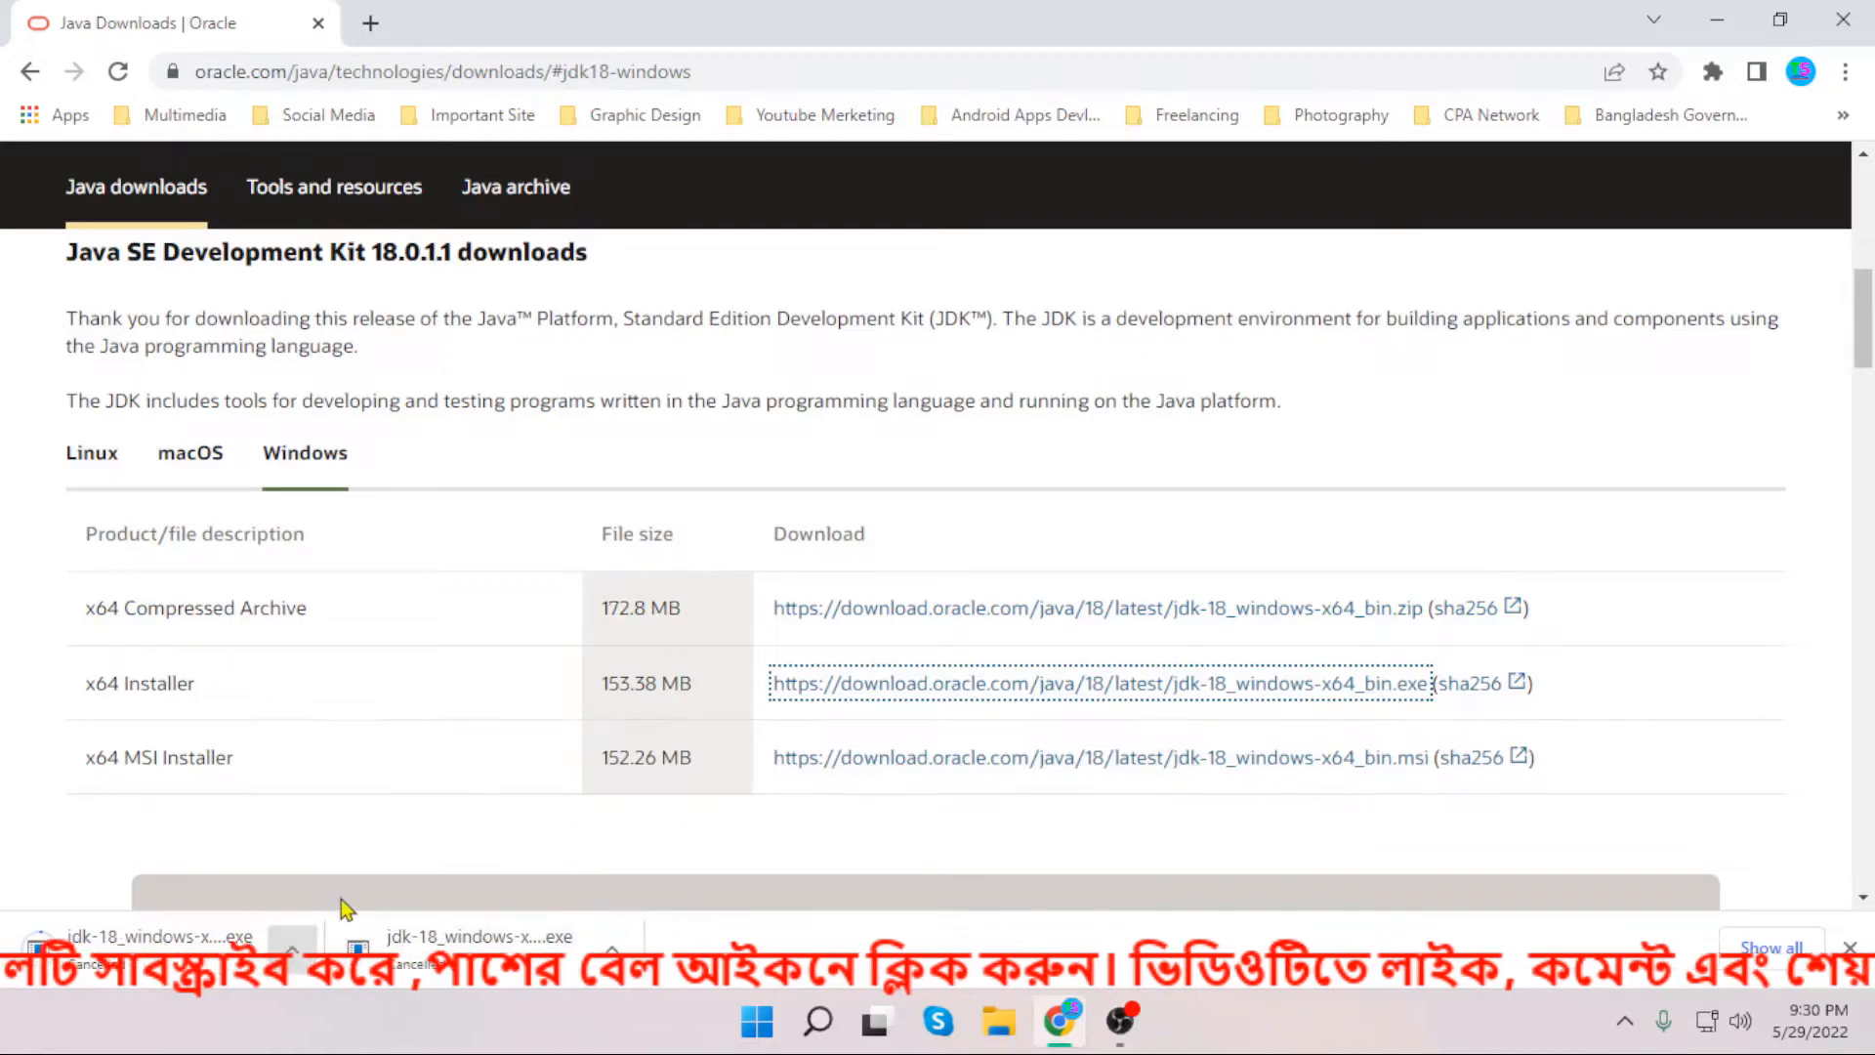
{"action": "left_click", "coordinate": [1843, 20]}
- Run the jdk-18_windows-x64_bin installer from D:\SOFTWARE\Work Software\Android Apps Development Software, and close the folder window
{"action": "double_click", "coordinate": [51, 44]}
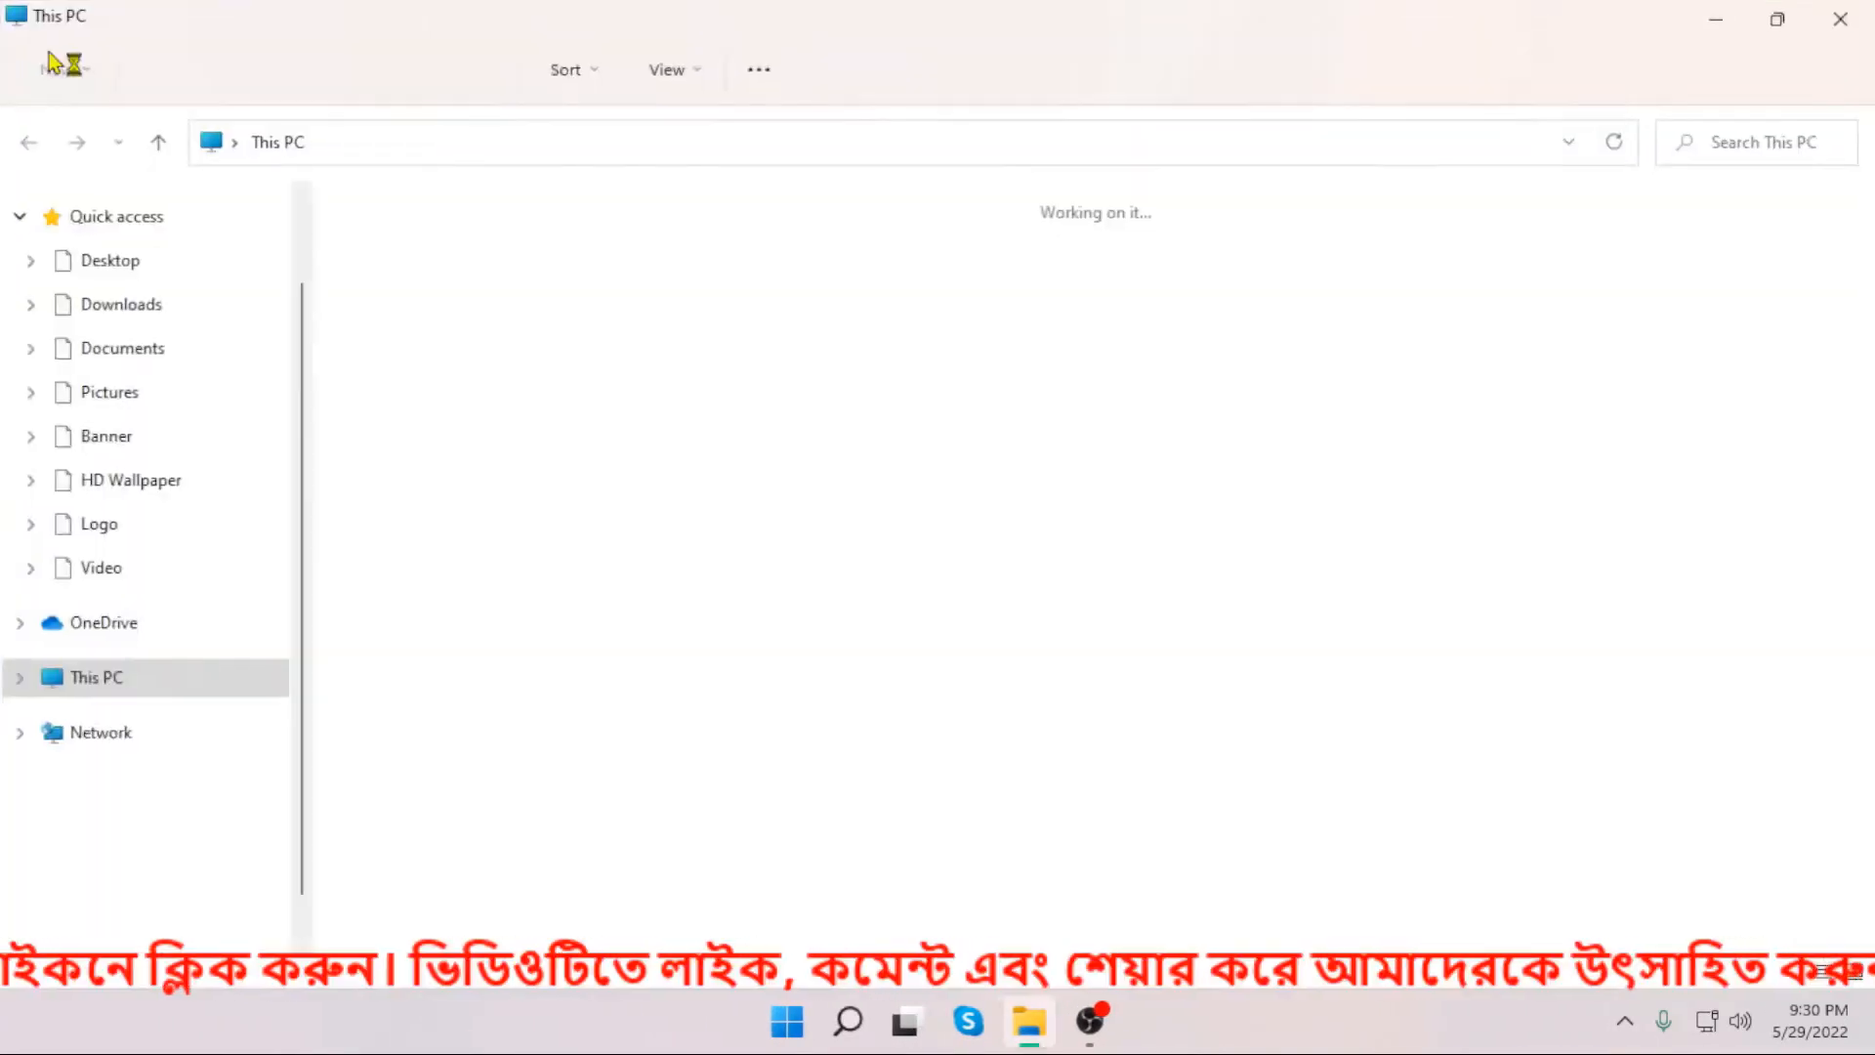
{"action": "double_click", "coordinate": [816, 484]}
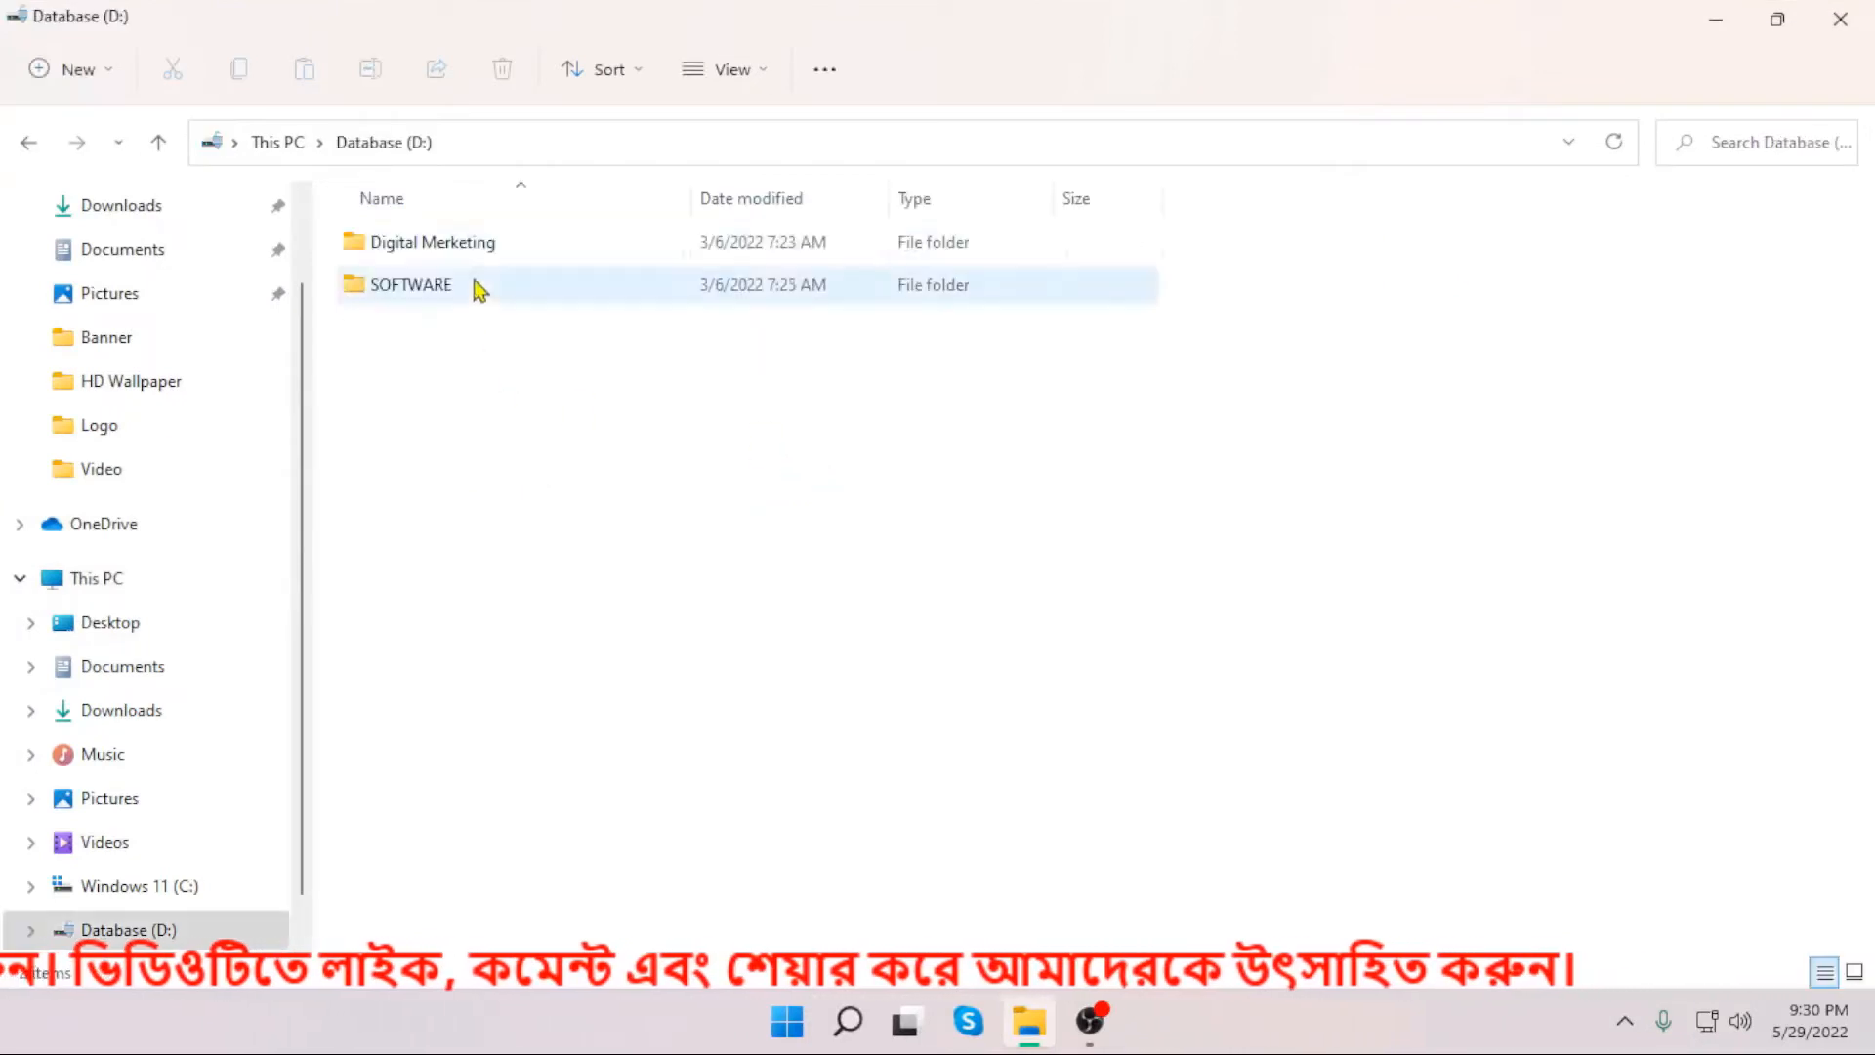
{"action": "double_click", "coordinate": [418, 291]}
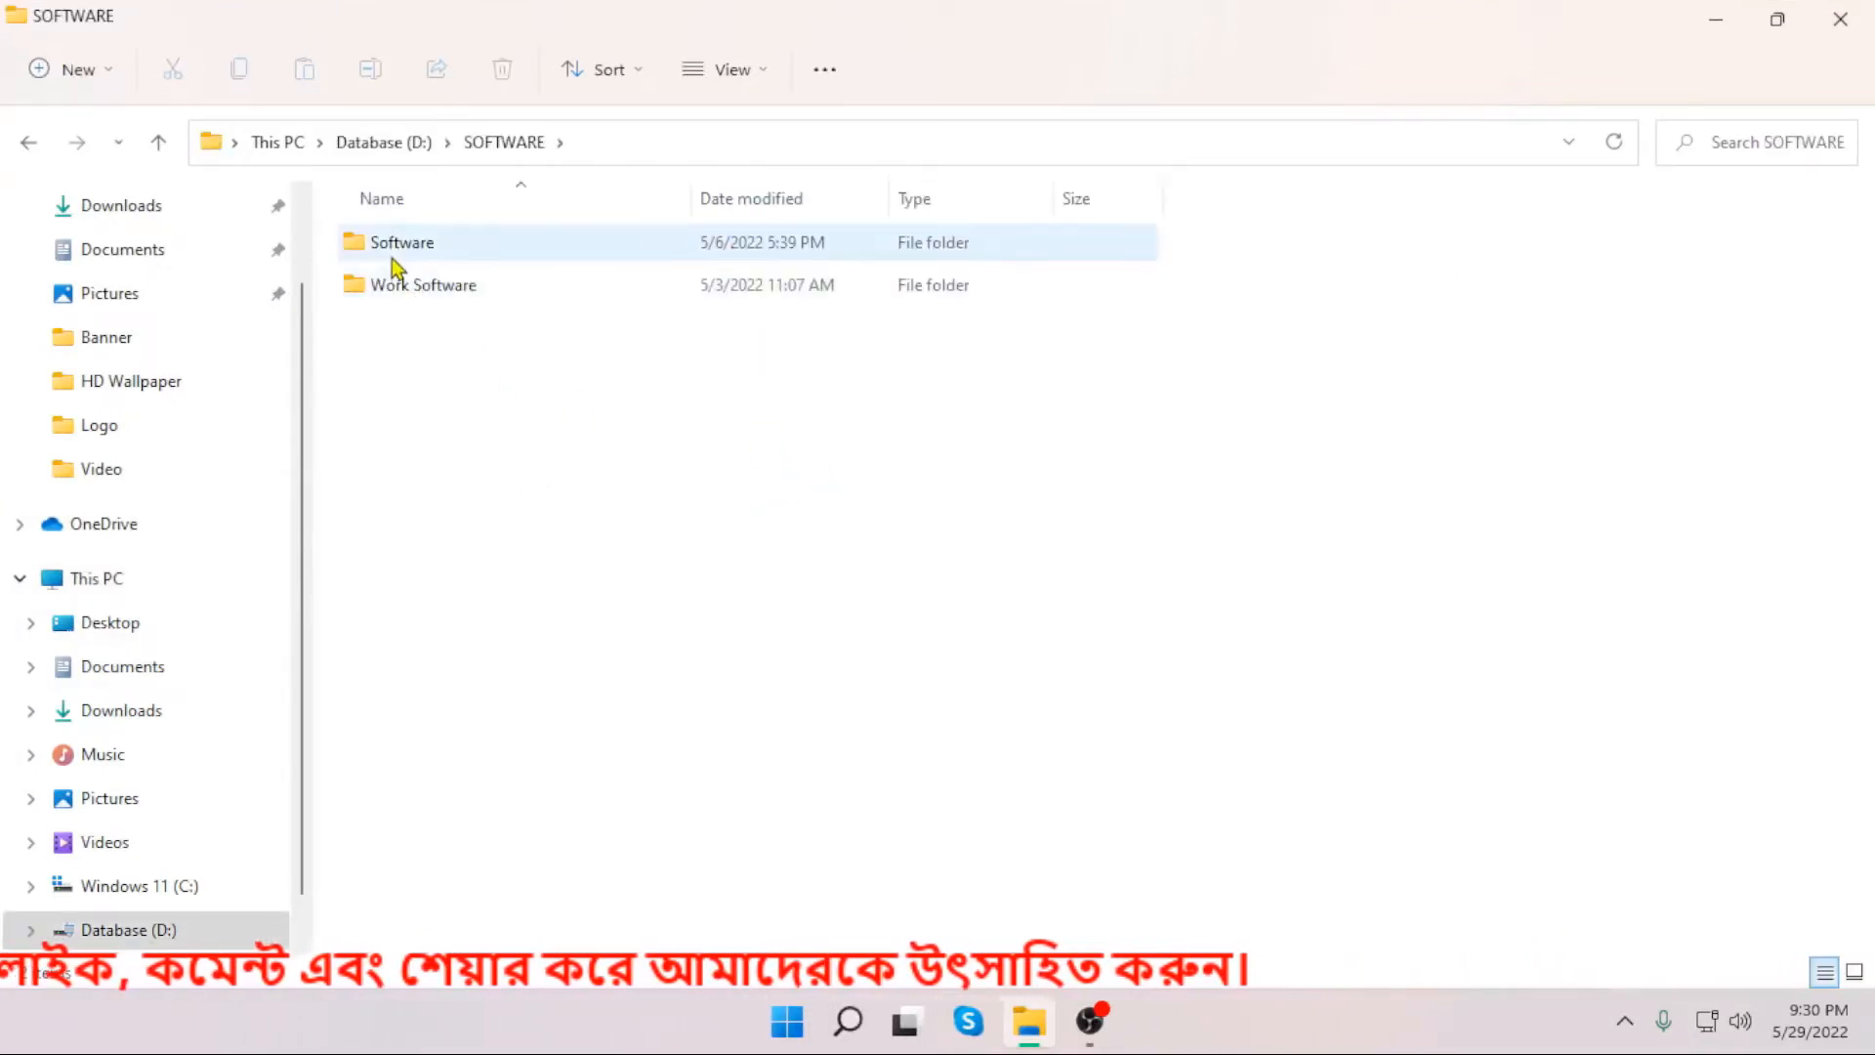
{"action": "double_click", "coordinate": [405, 291]}
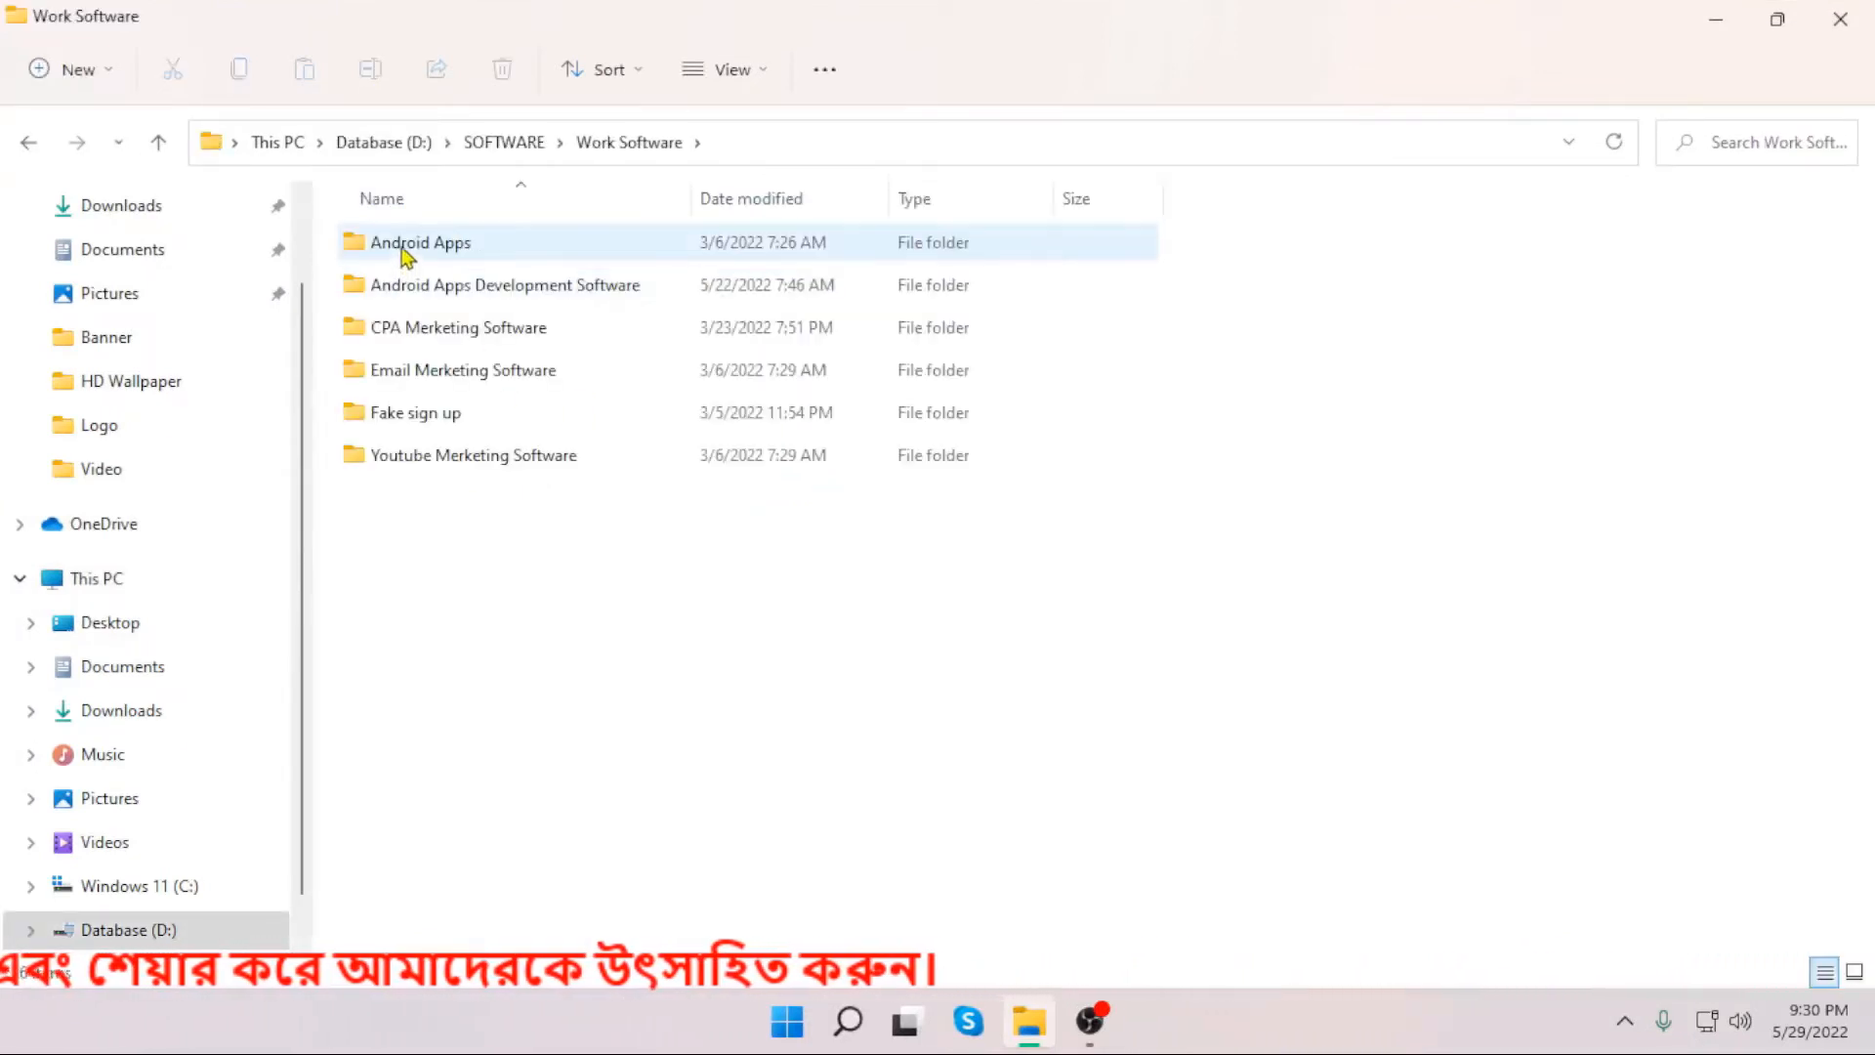
{"action": "double_click", "coordinate": [431, 289]}
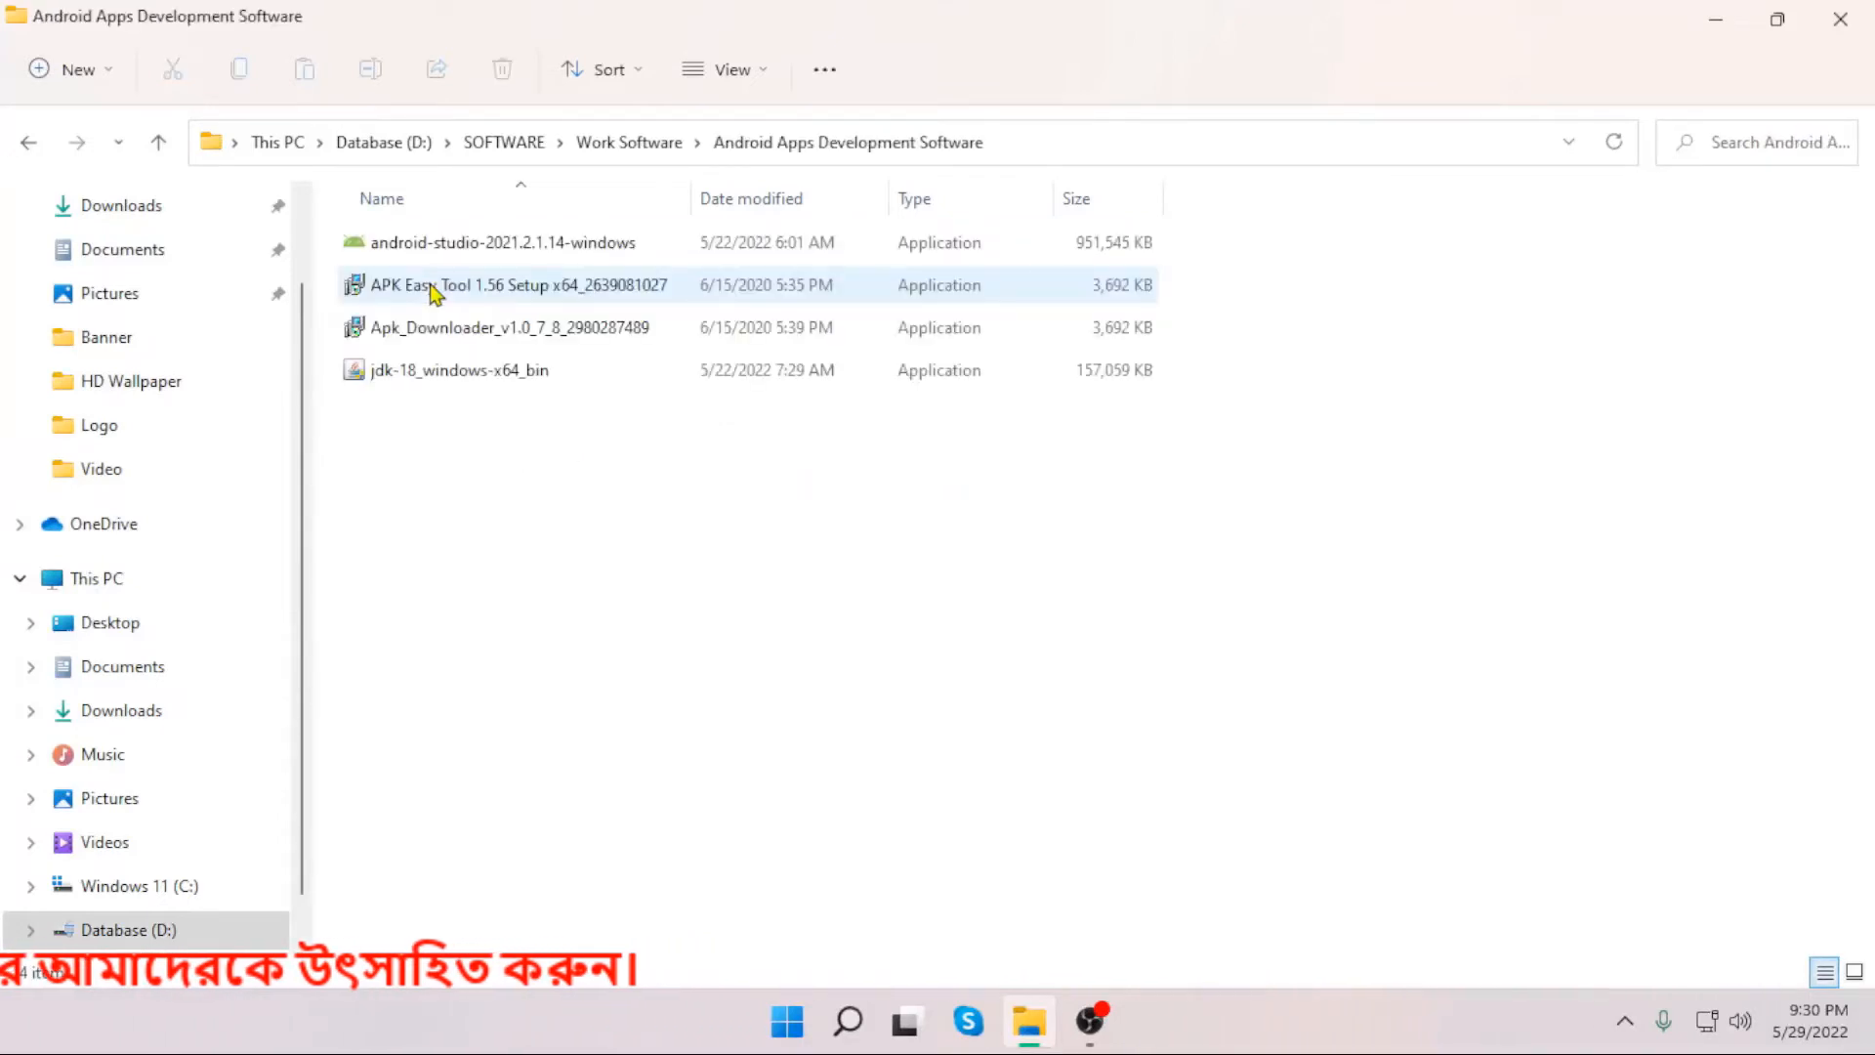
{"action": "left_click", "coordinate": [418, 375]}
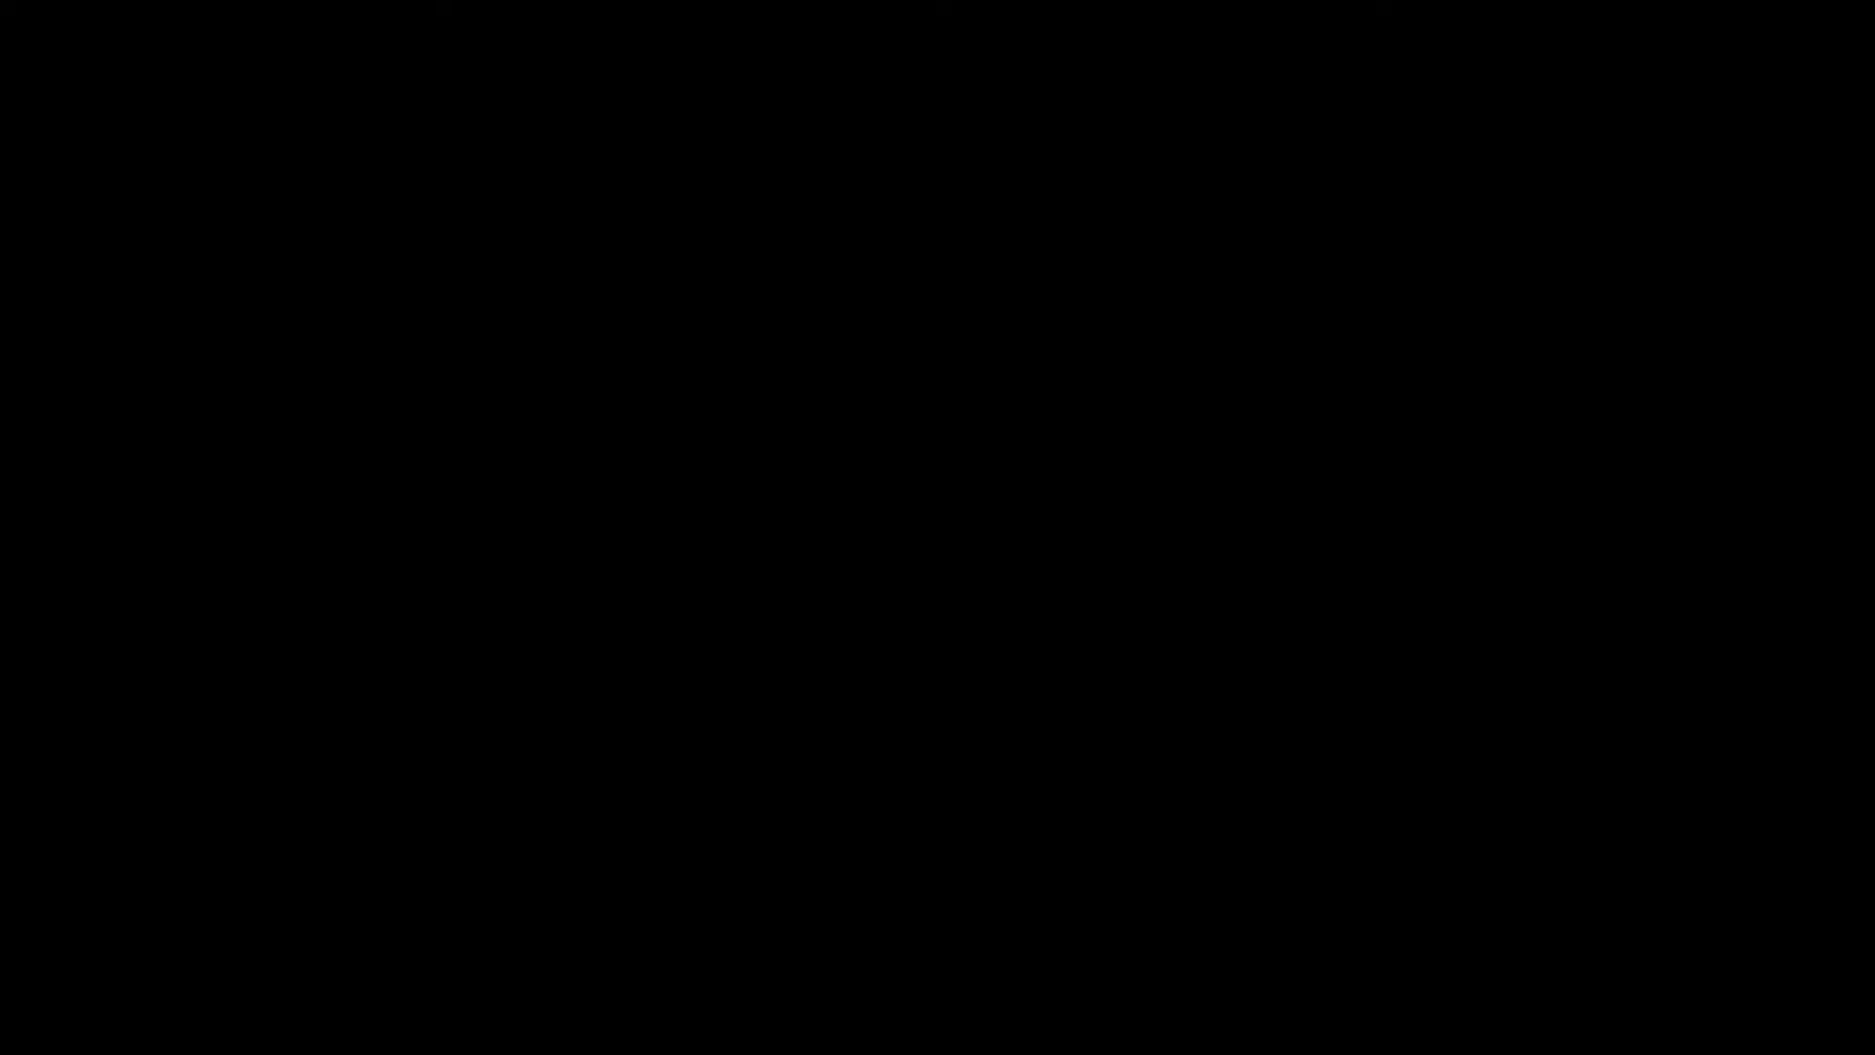
{"action": "left_click", "coordinate": [789, 735]}
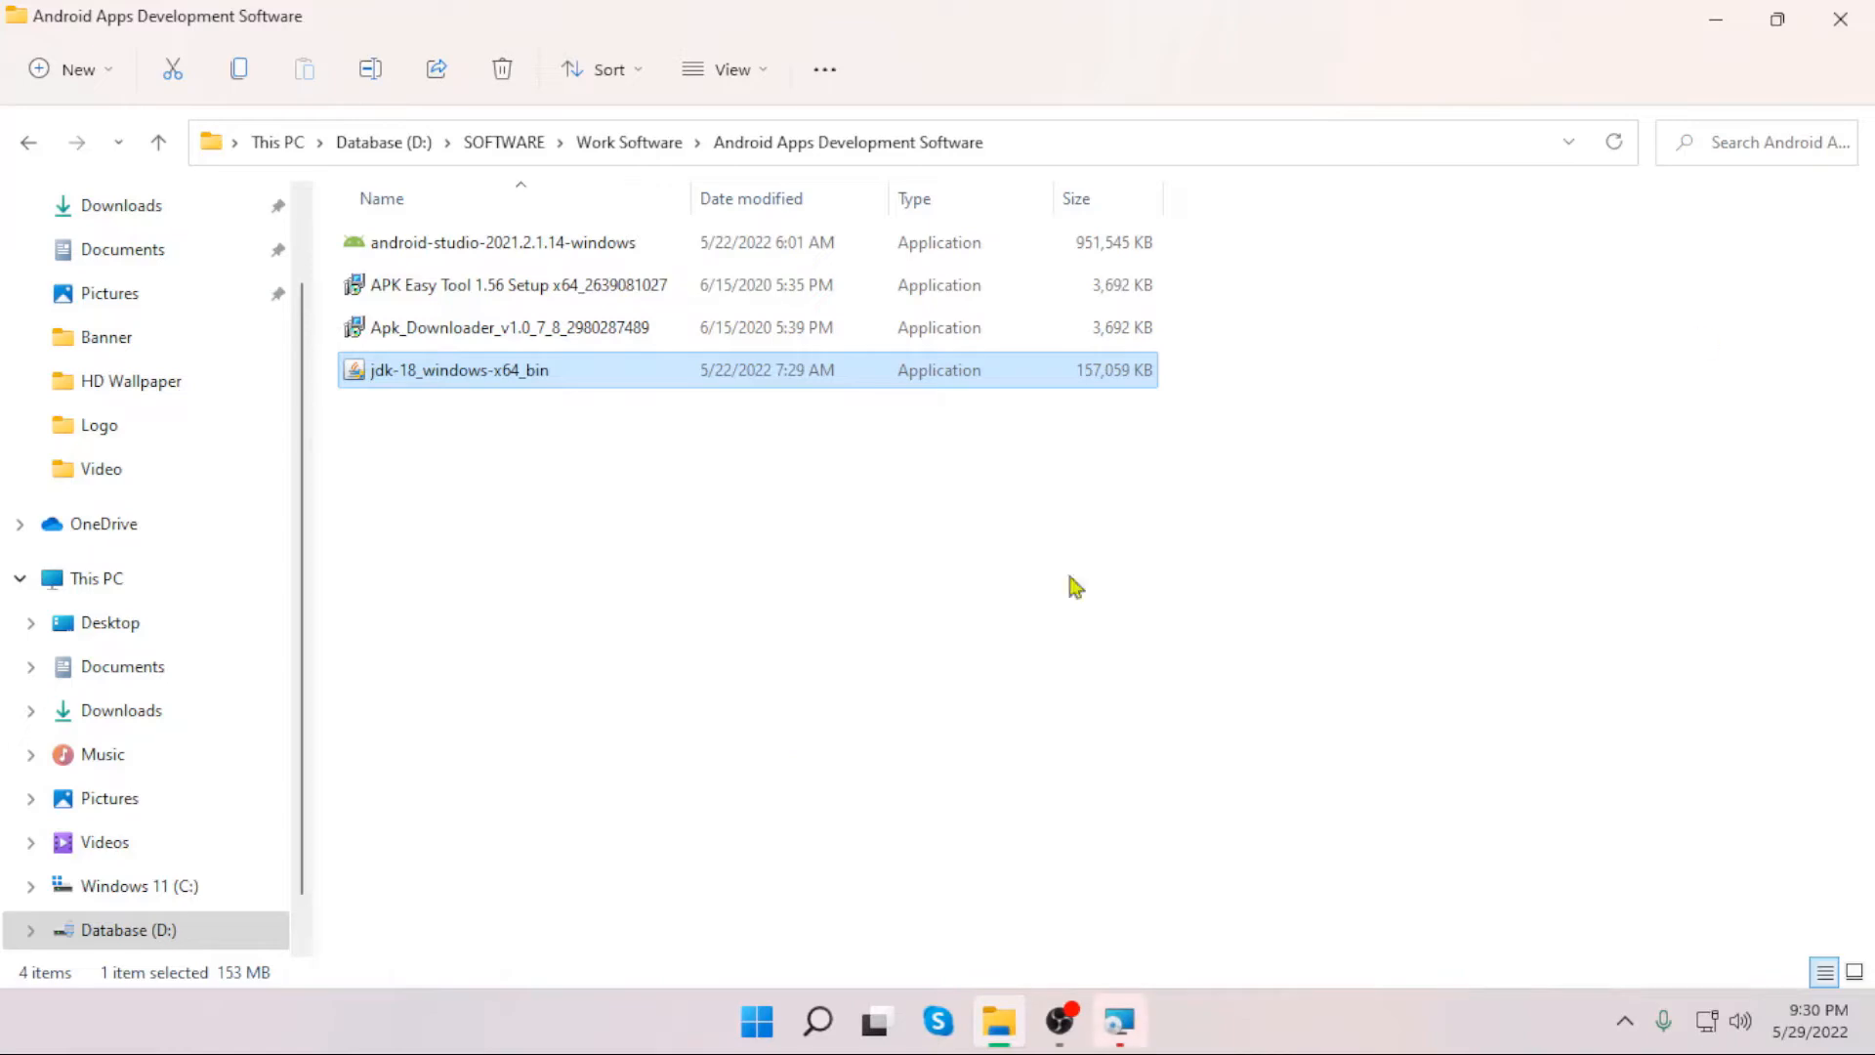
{"action": "left_click", "coordinate": [1869, 9]}
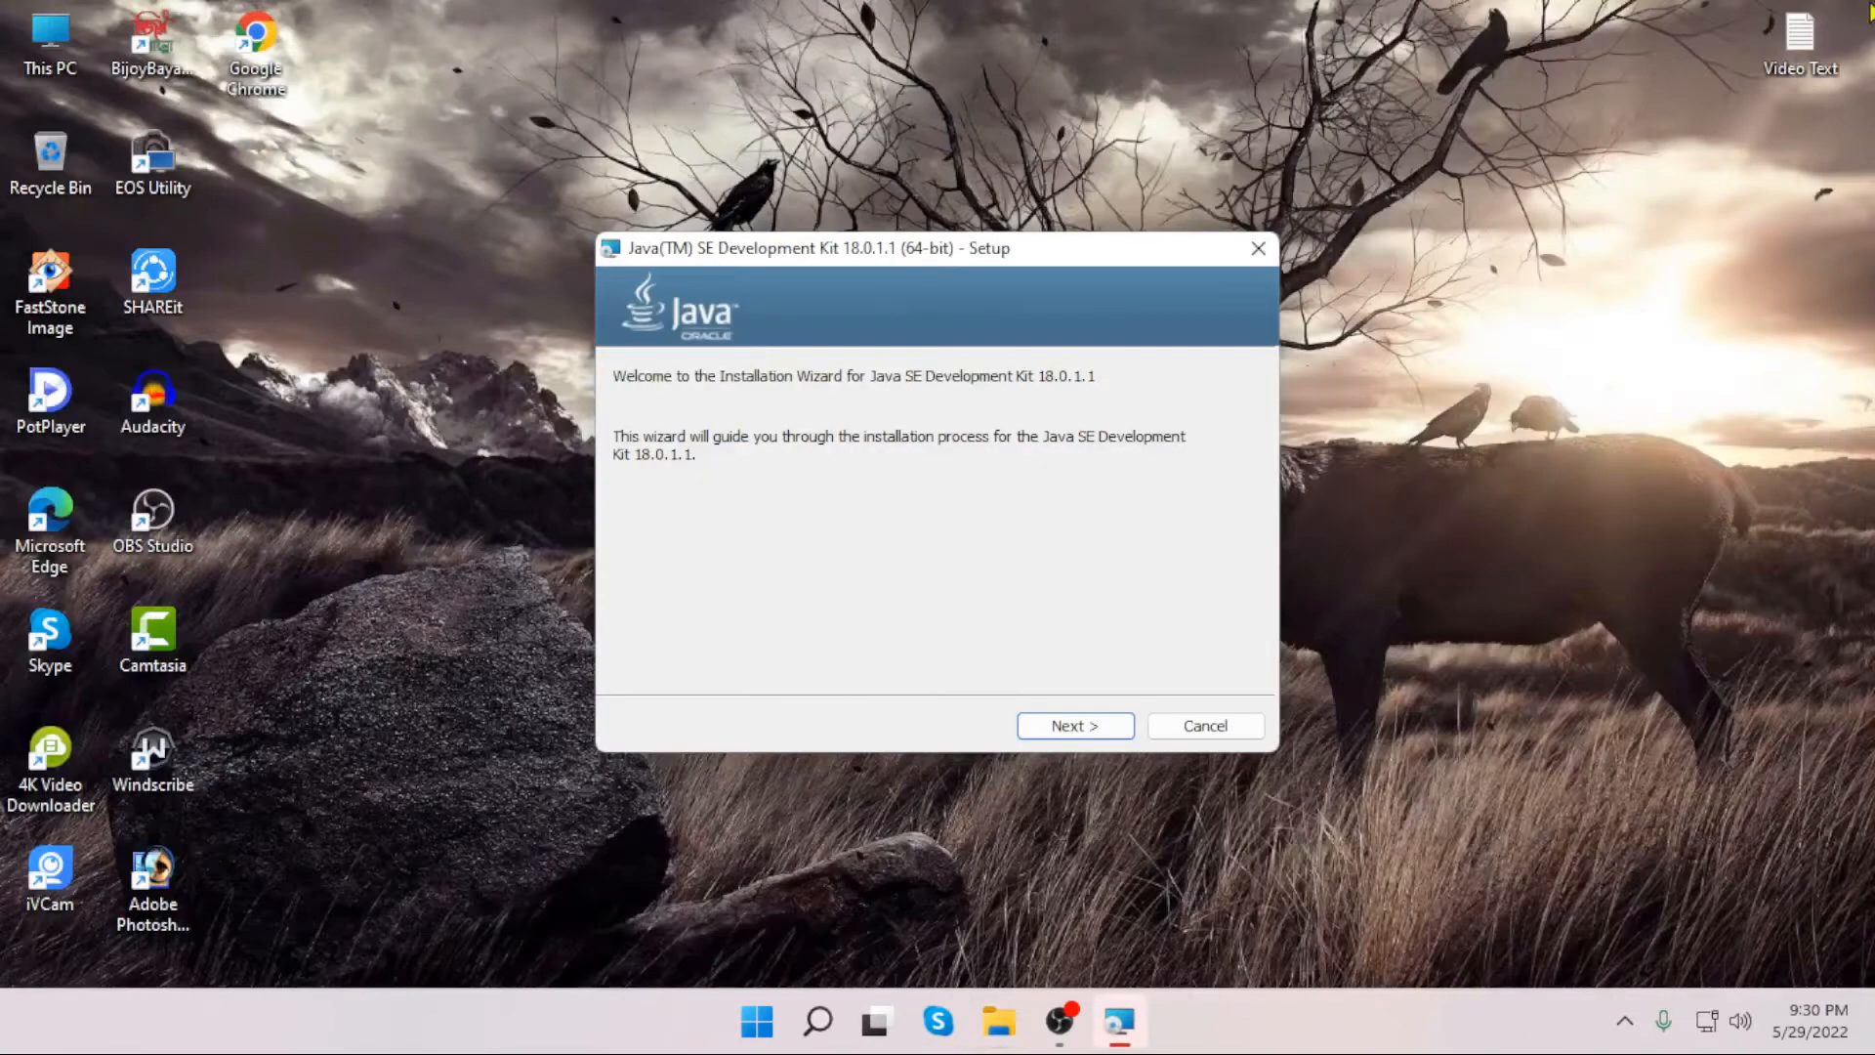
- Install Java SE Development Kit 18.0.1.1 in the default folder C:\Program Files\Java\jdk-18.0.1.1\ and close the finished setup wizard
{"action": "left_click", "coordinate": [1079, 729]}
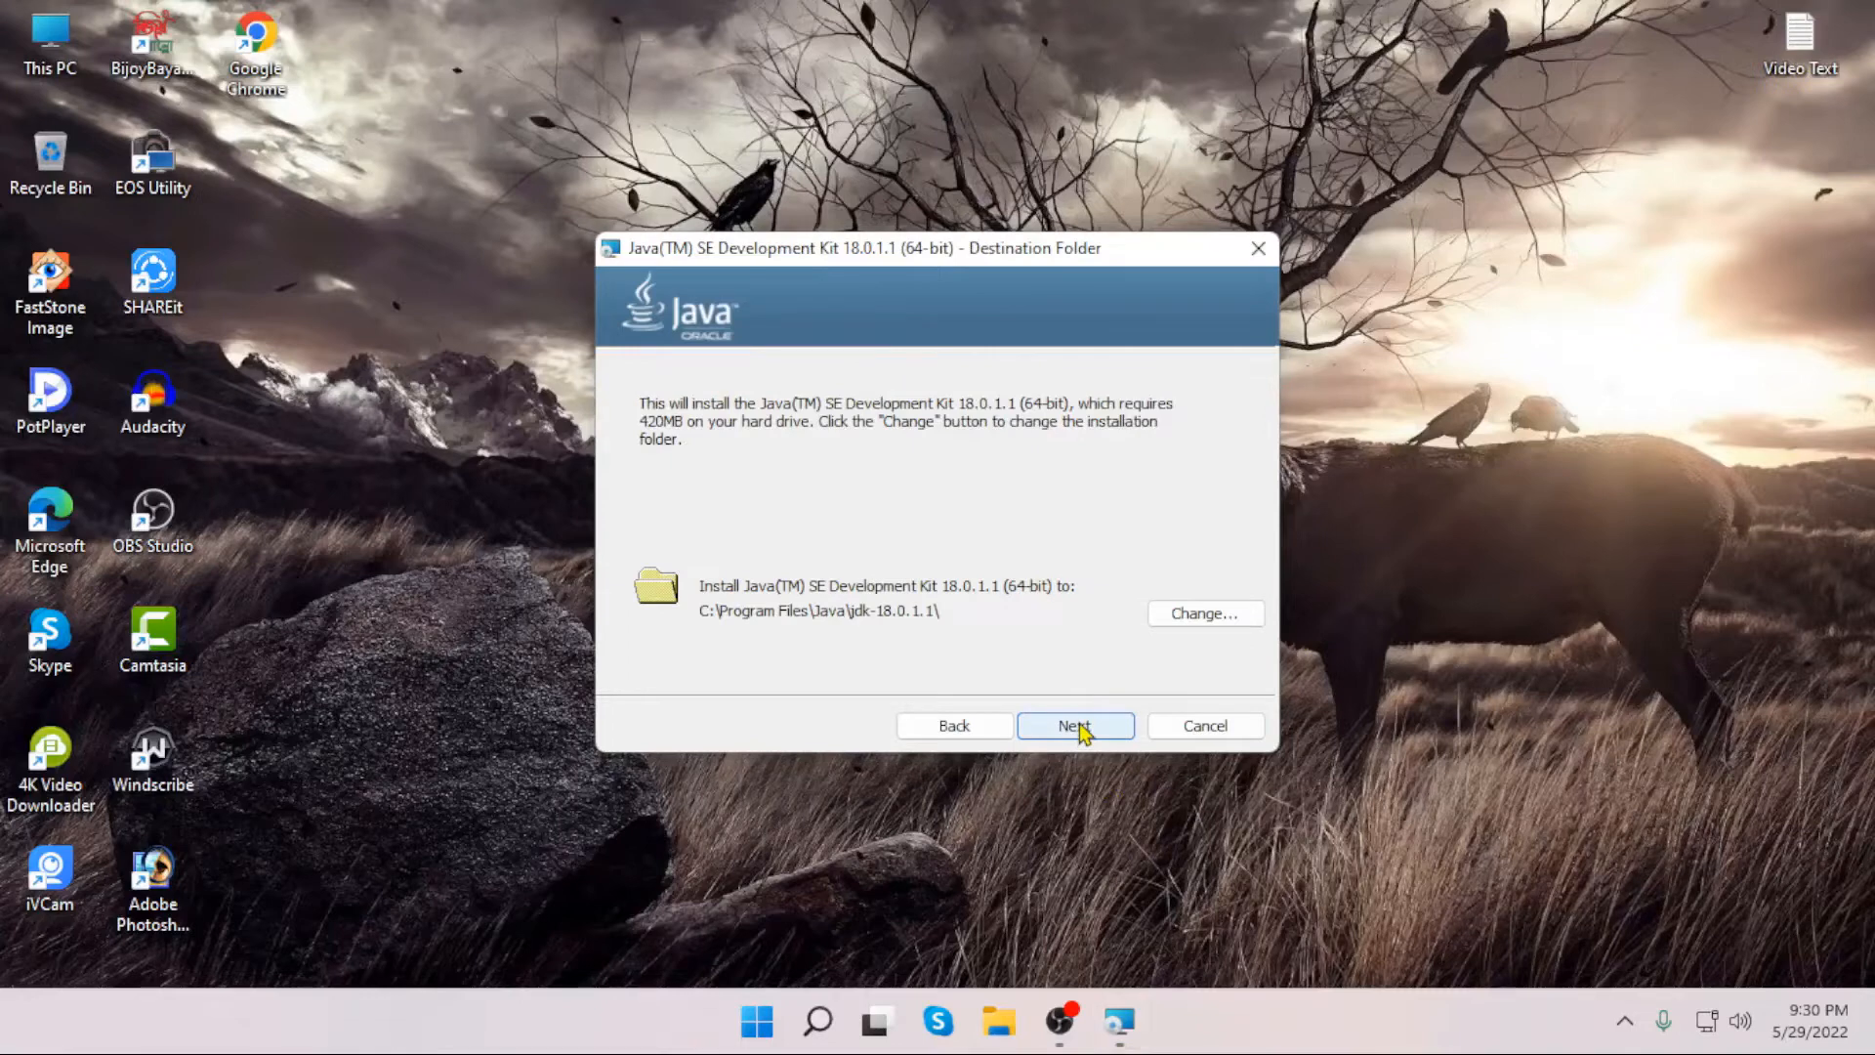
{"action": "left_click", "coordinate": [1075, 726]}
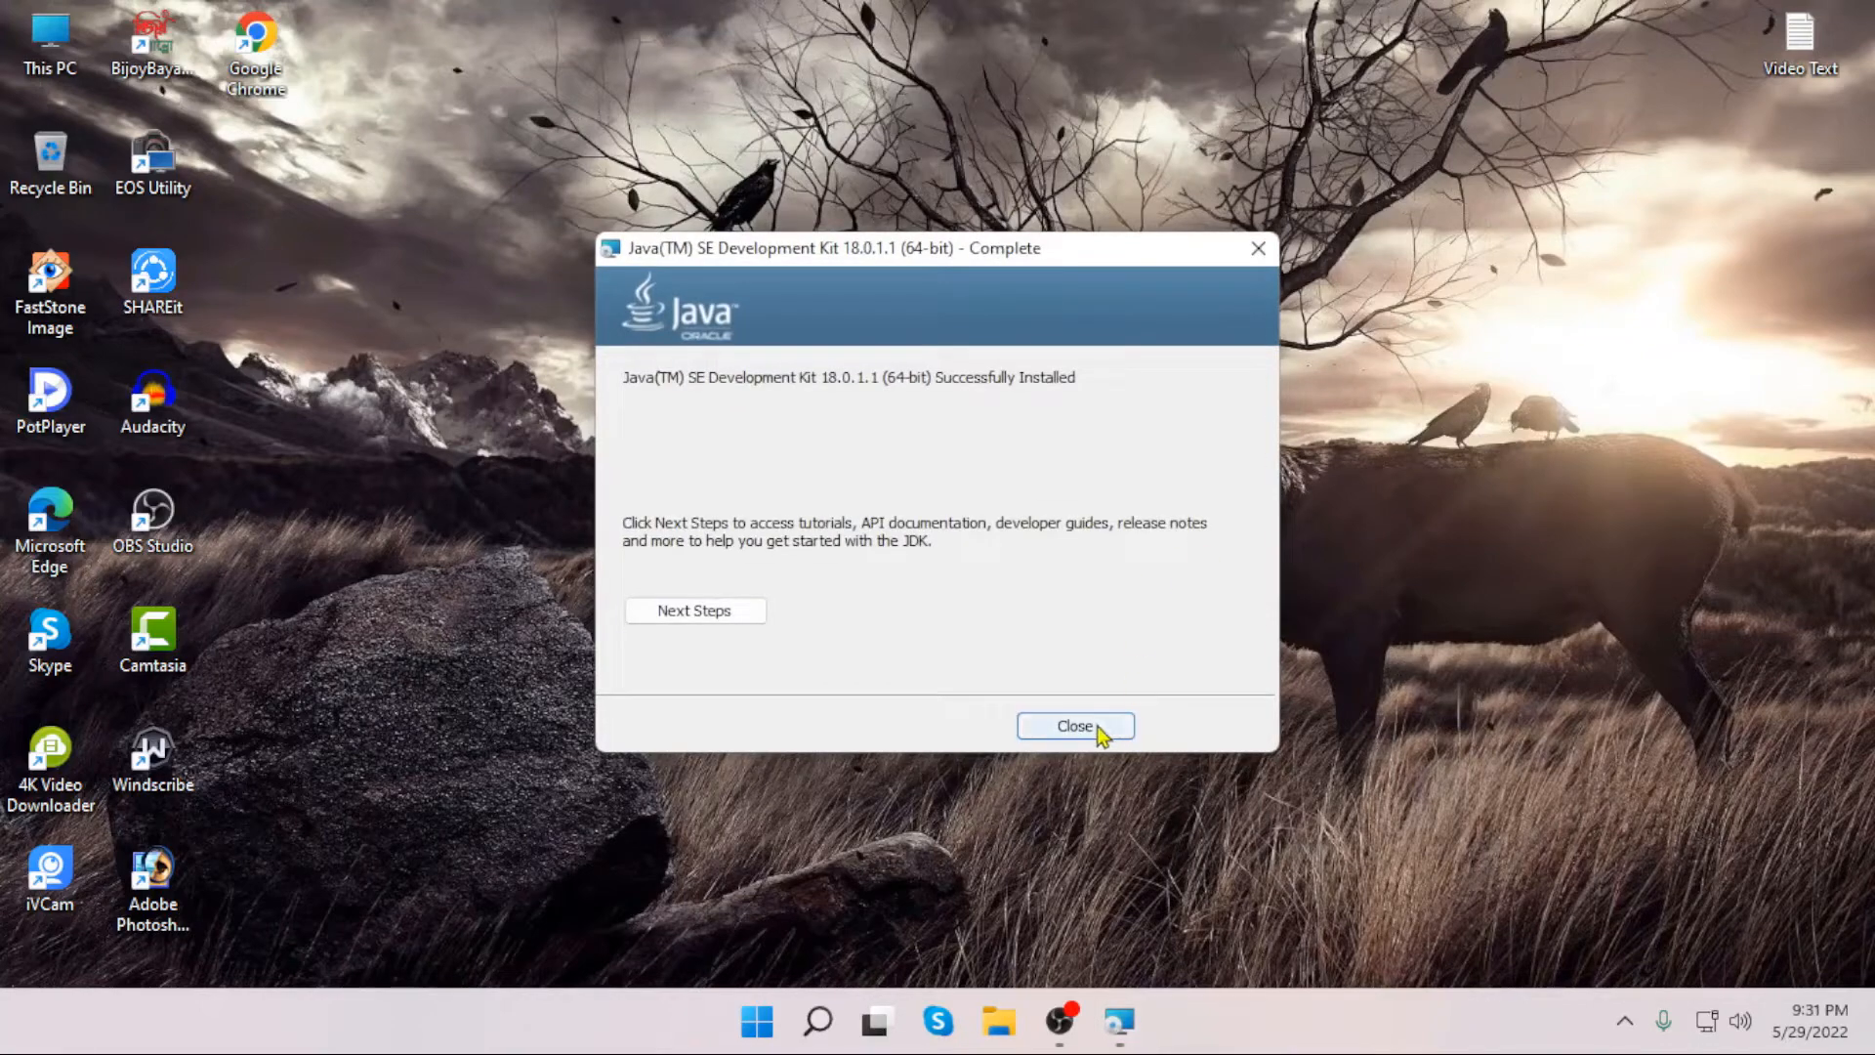
{"action": "left_click", "coordinate": [1097, 727]}
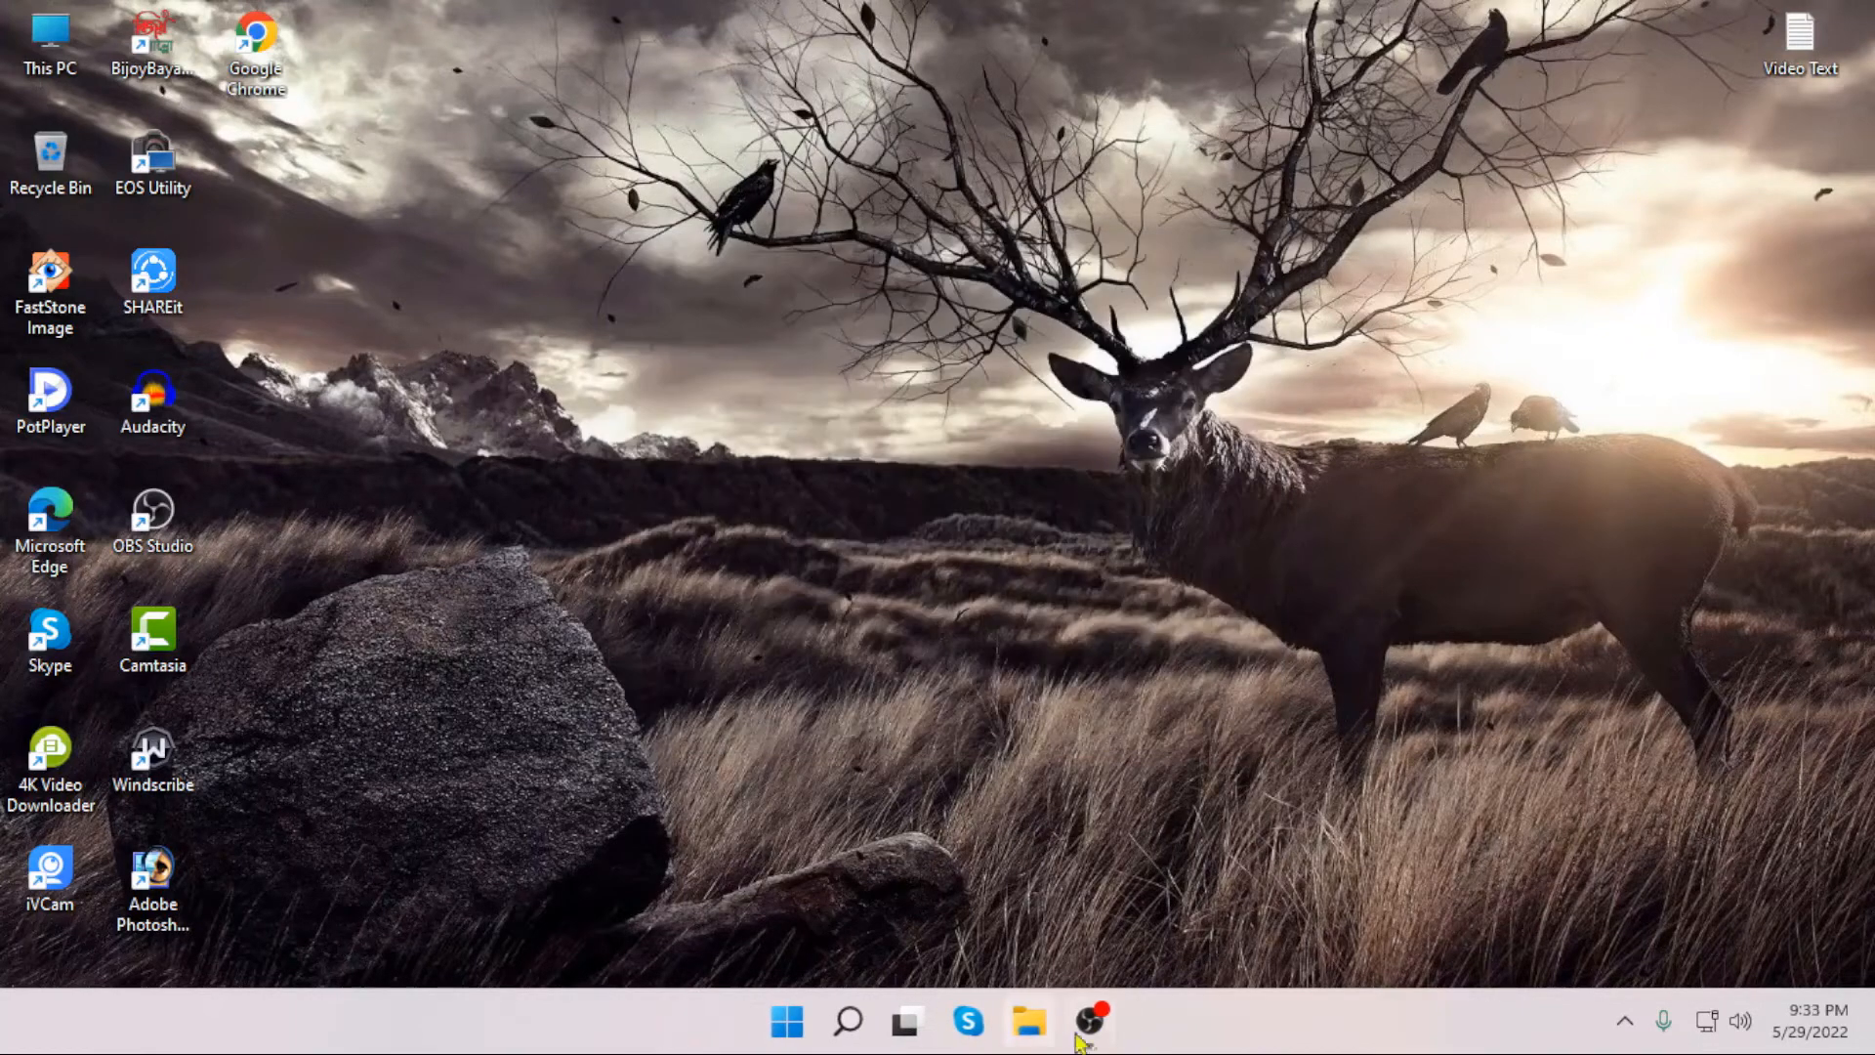
- Check the installed JDK's contents in C:\Program Files\Java\jdk-18.0.1.1, and close the folder window
{"action": "mouse_move", "coordinate": [1090, 1020]}
{"action": "double_click", "coordinate": [51, 44]}
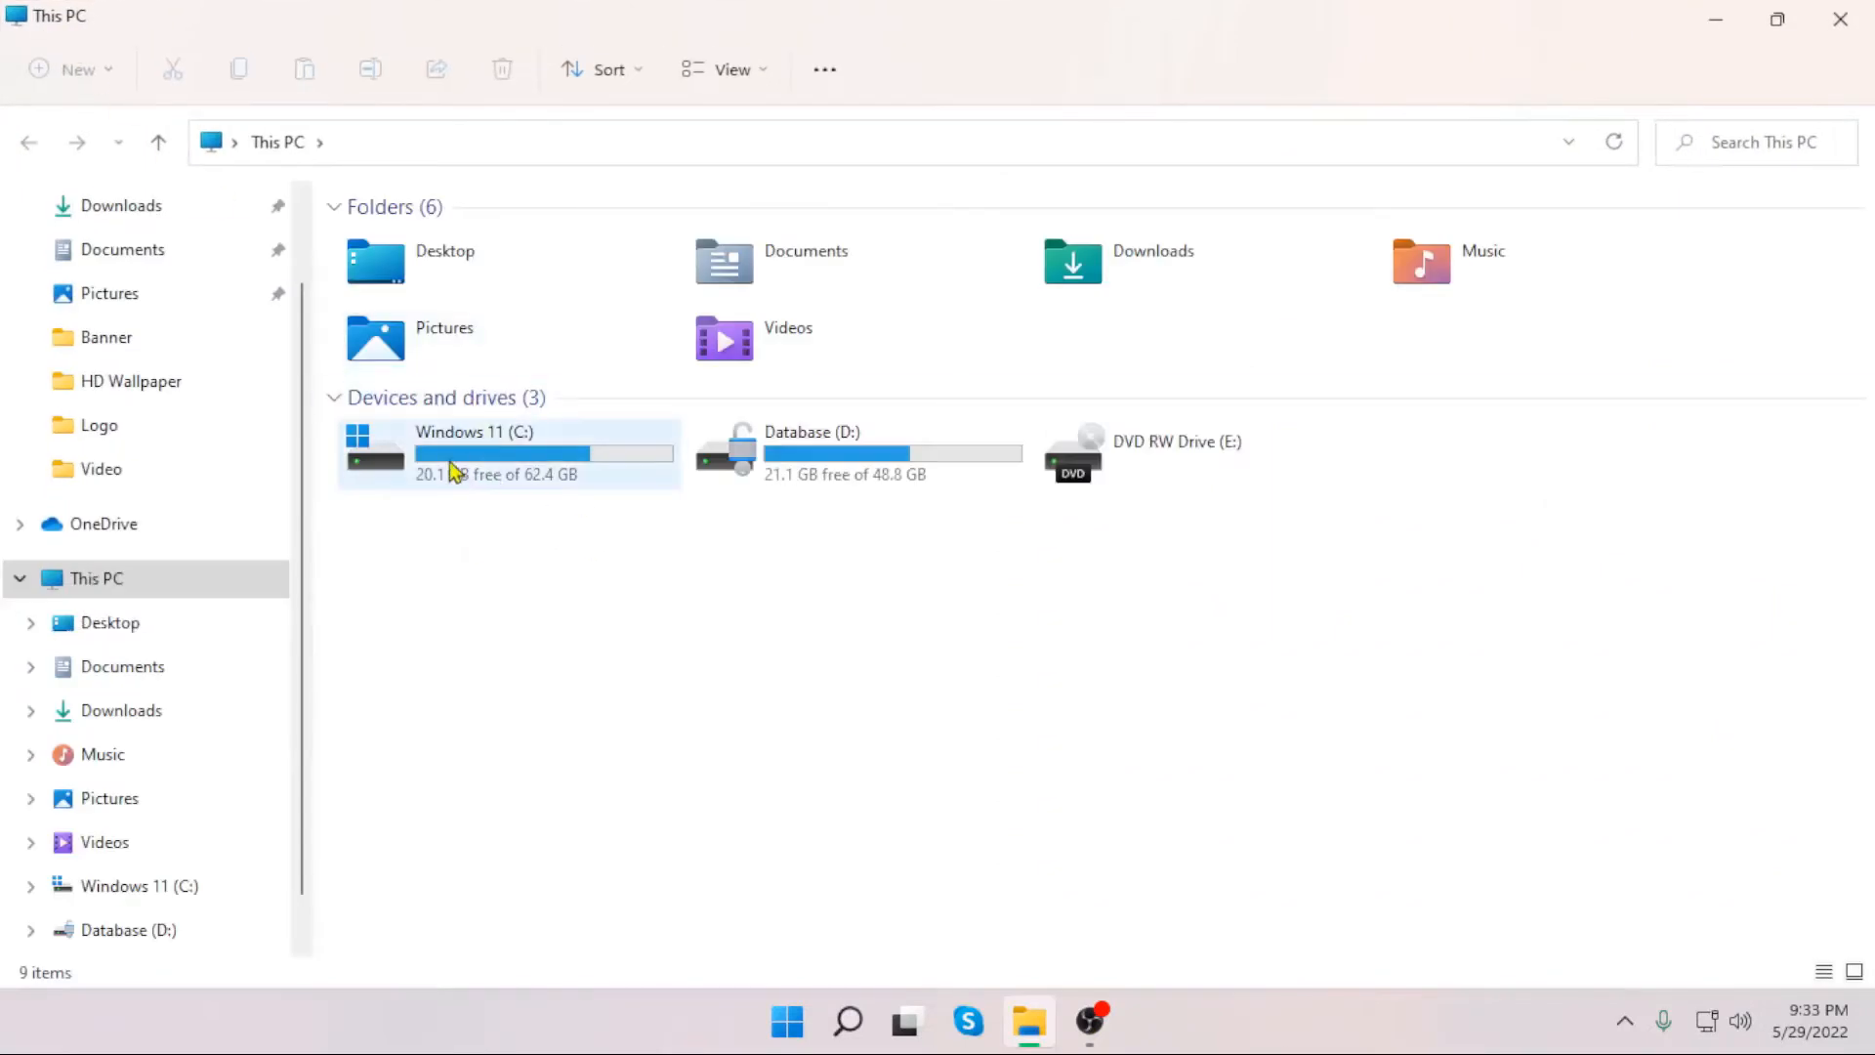
{"action": "double_click", "coordinate": [458, 473]}
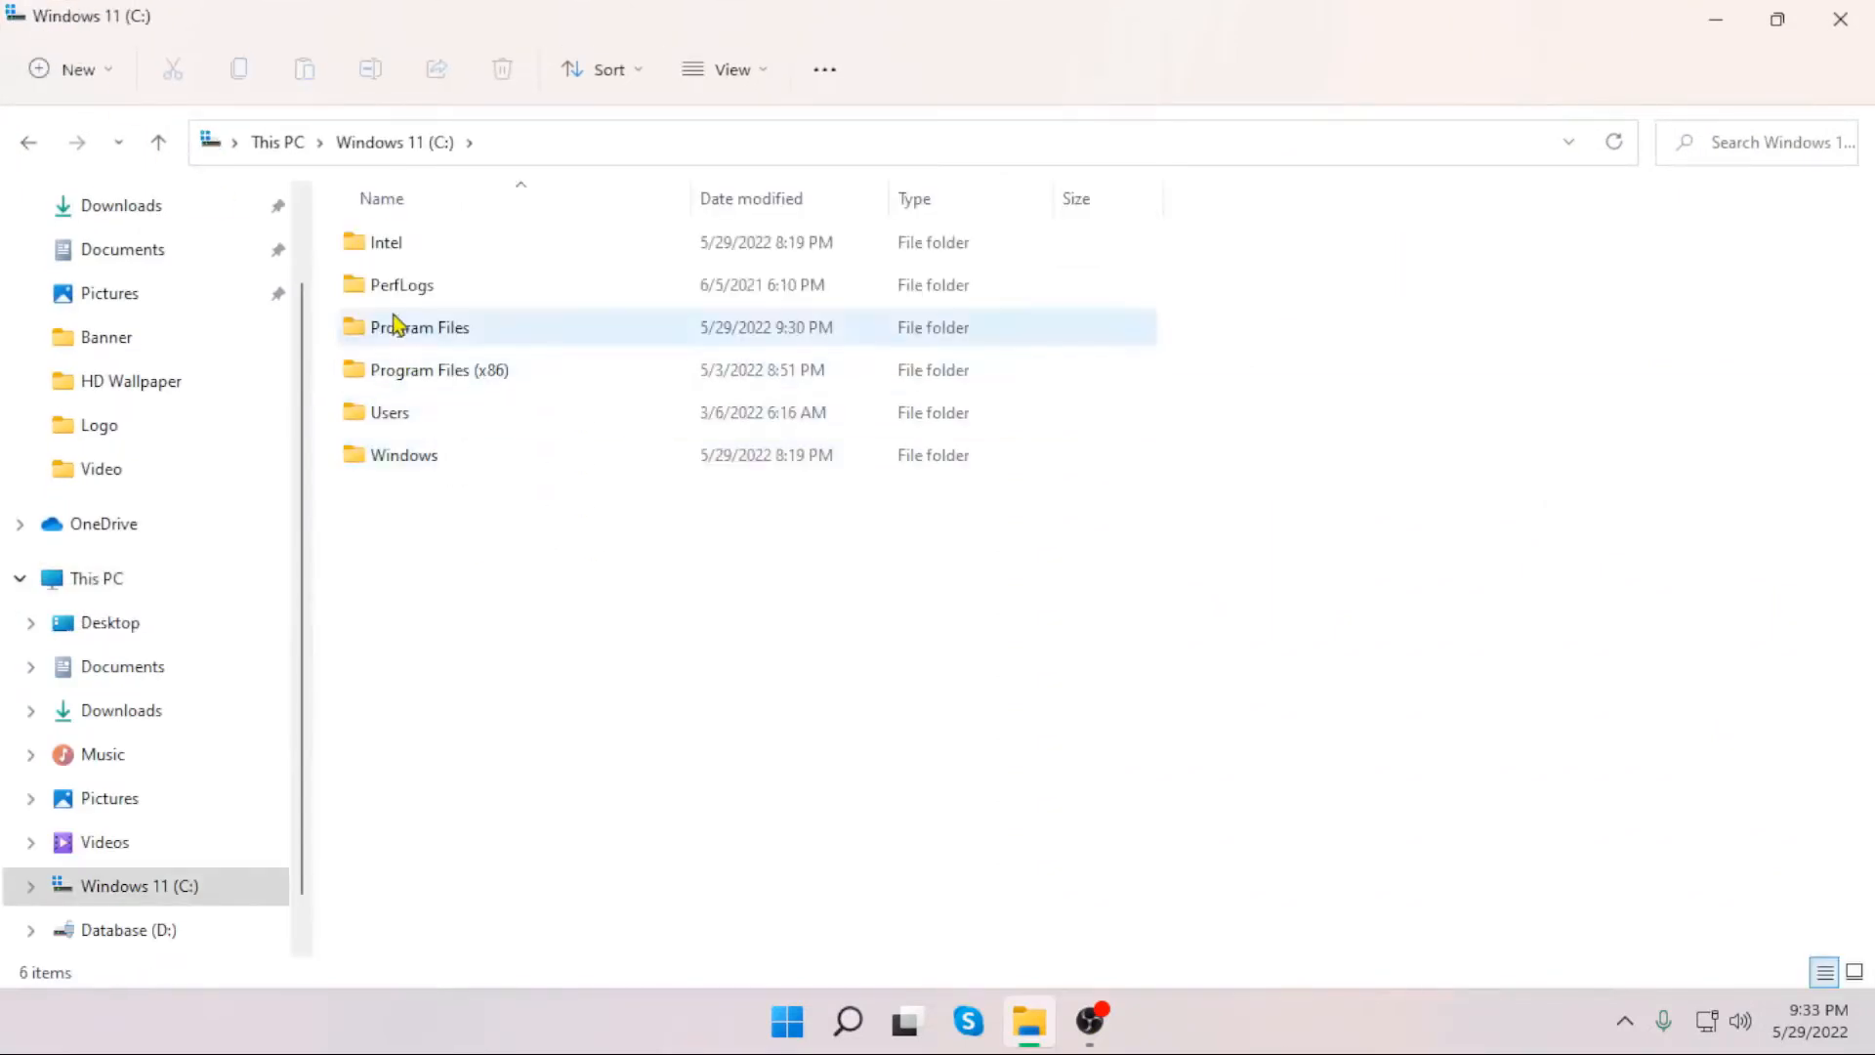
{"action": "double_click", "coordinate": [454, 330]}
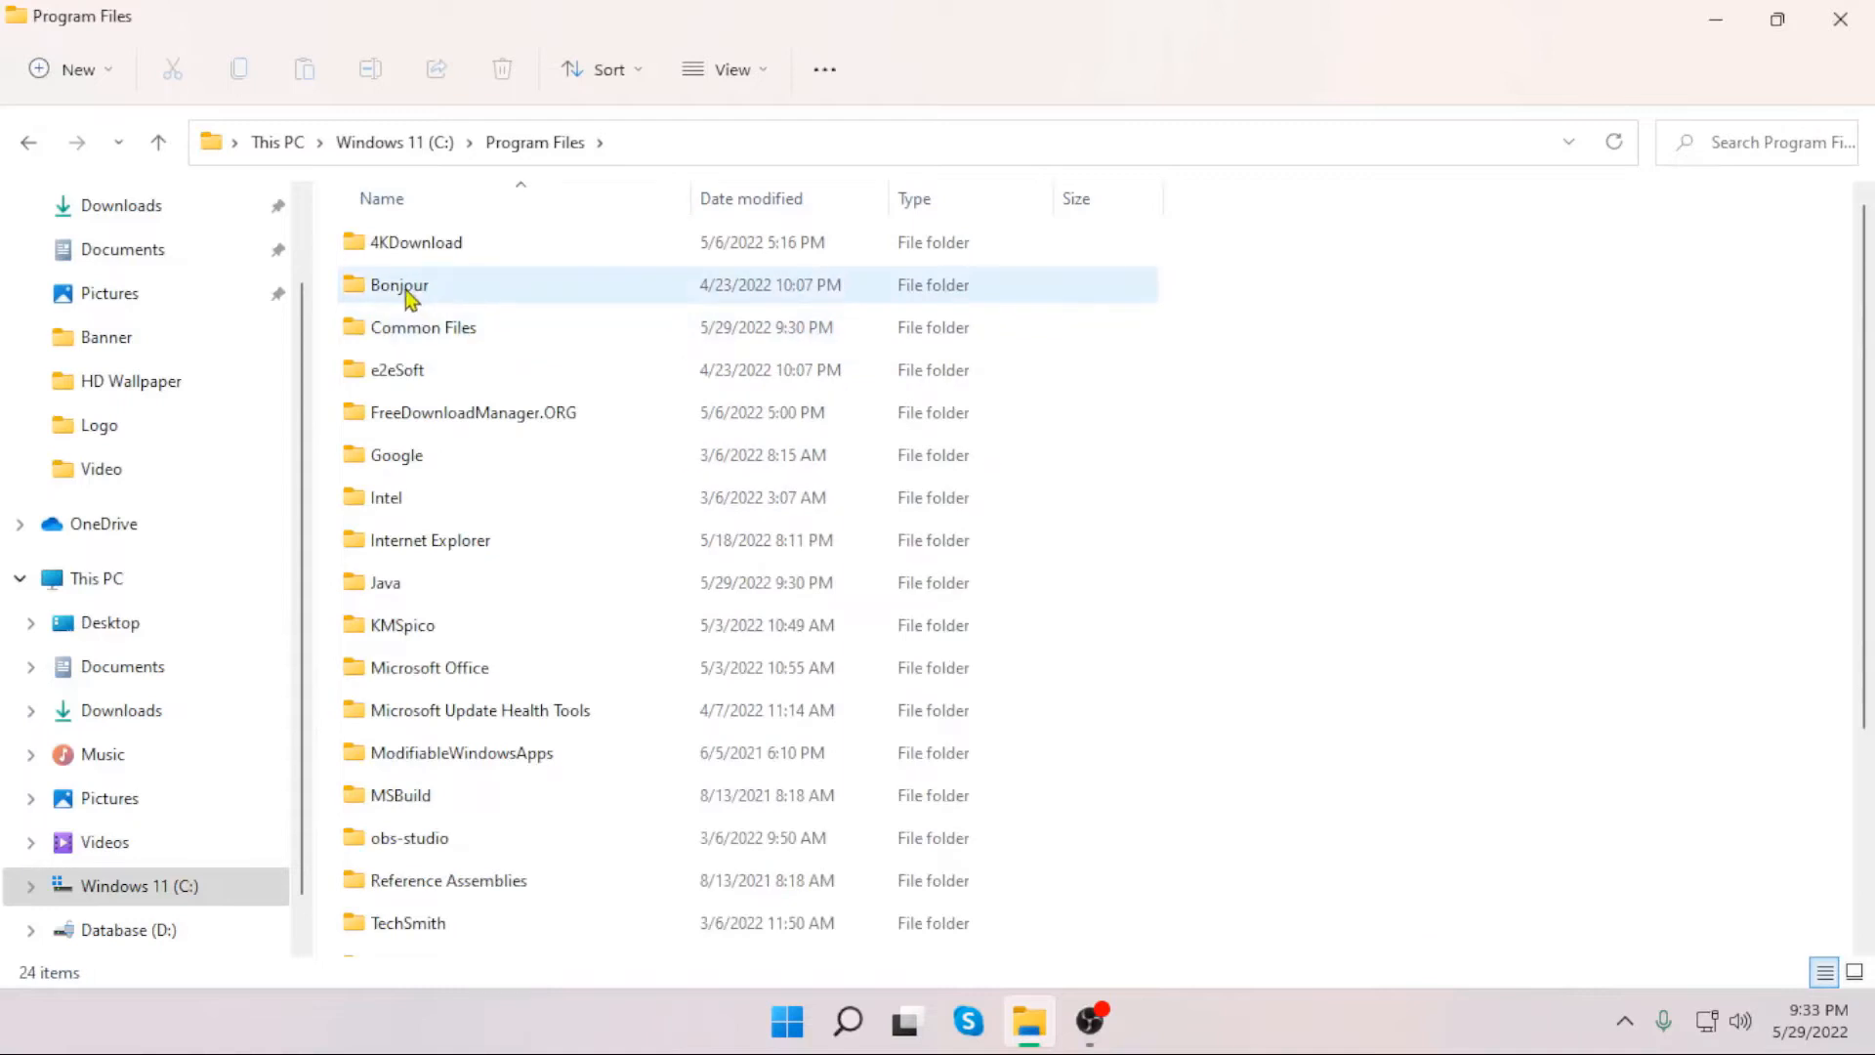
{"action": "double_click", "coordinate": [384, 590]}
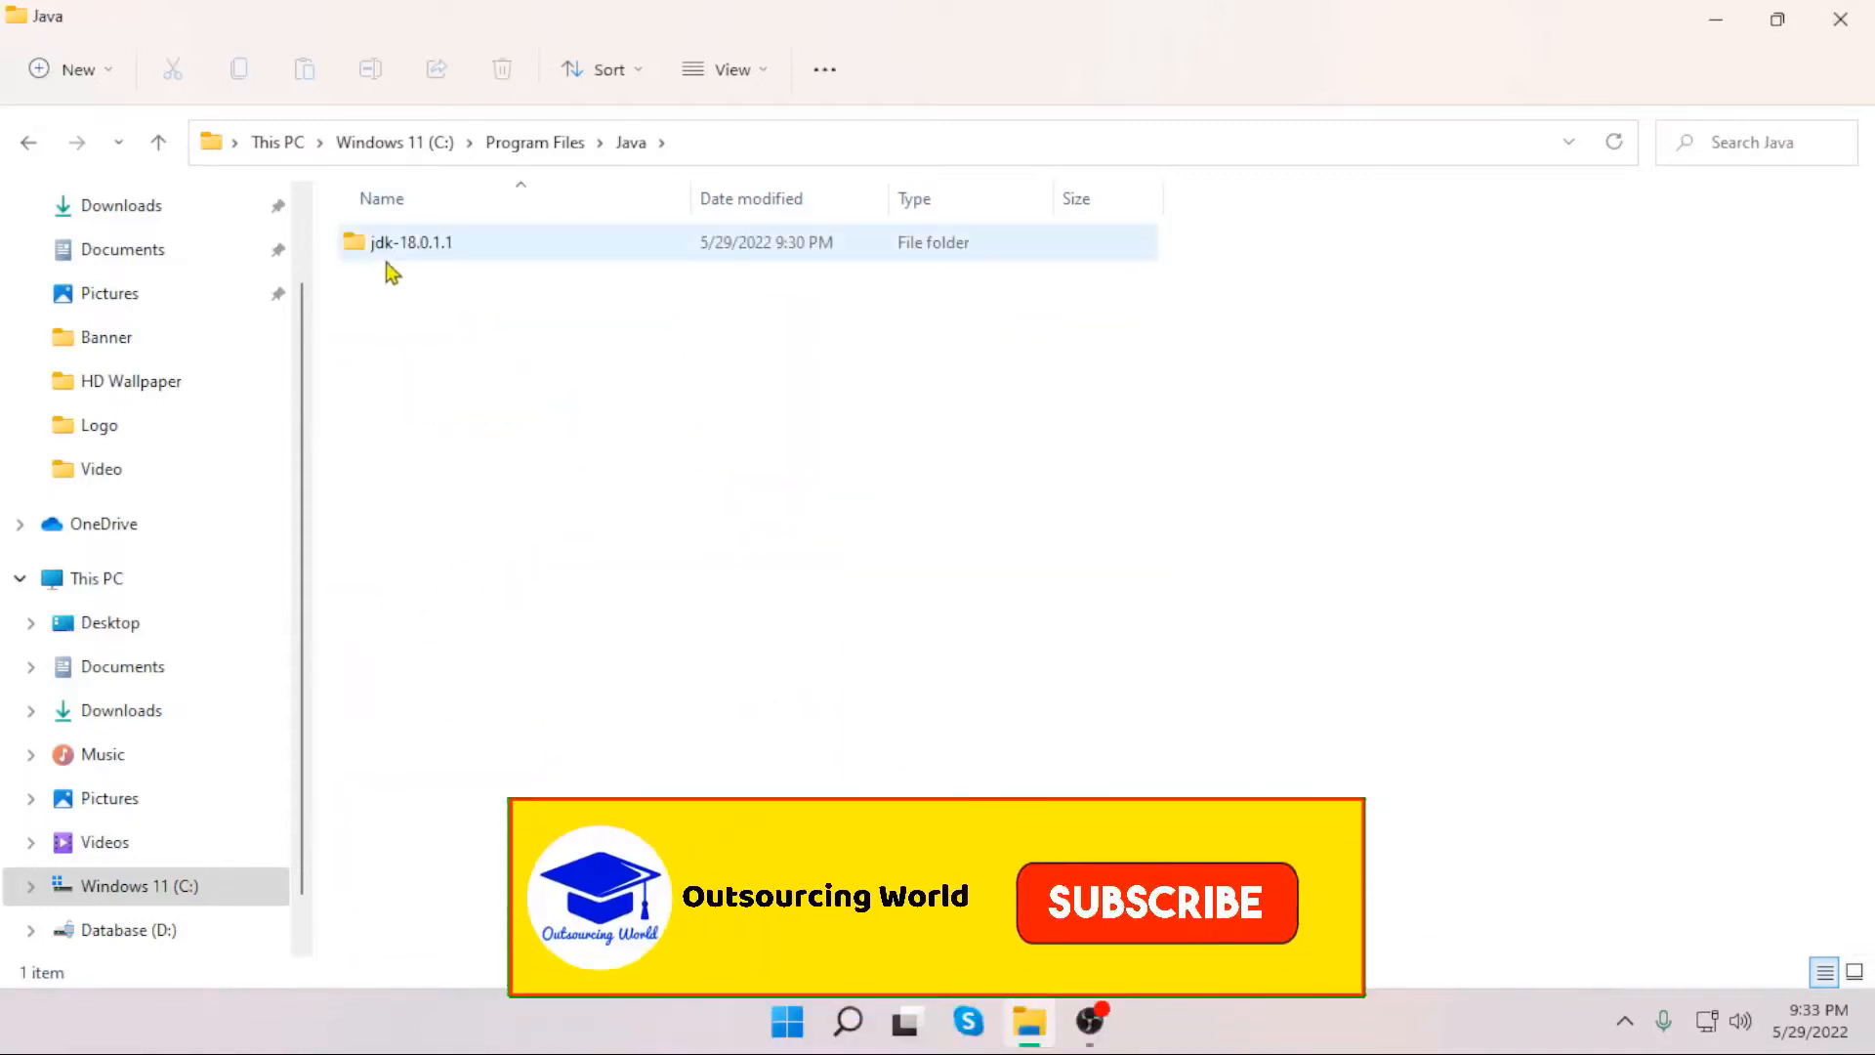
{"action": "double_click", "coordinate": [412, 252]}
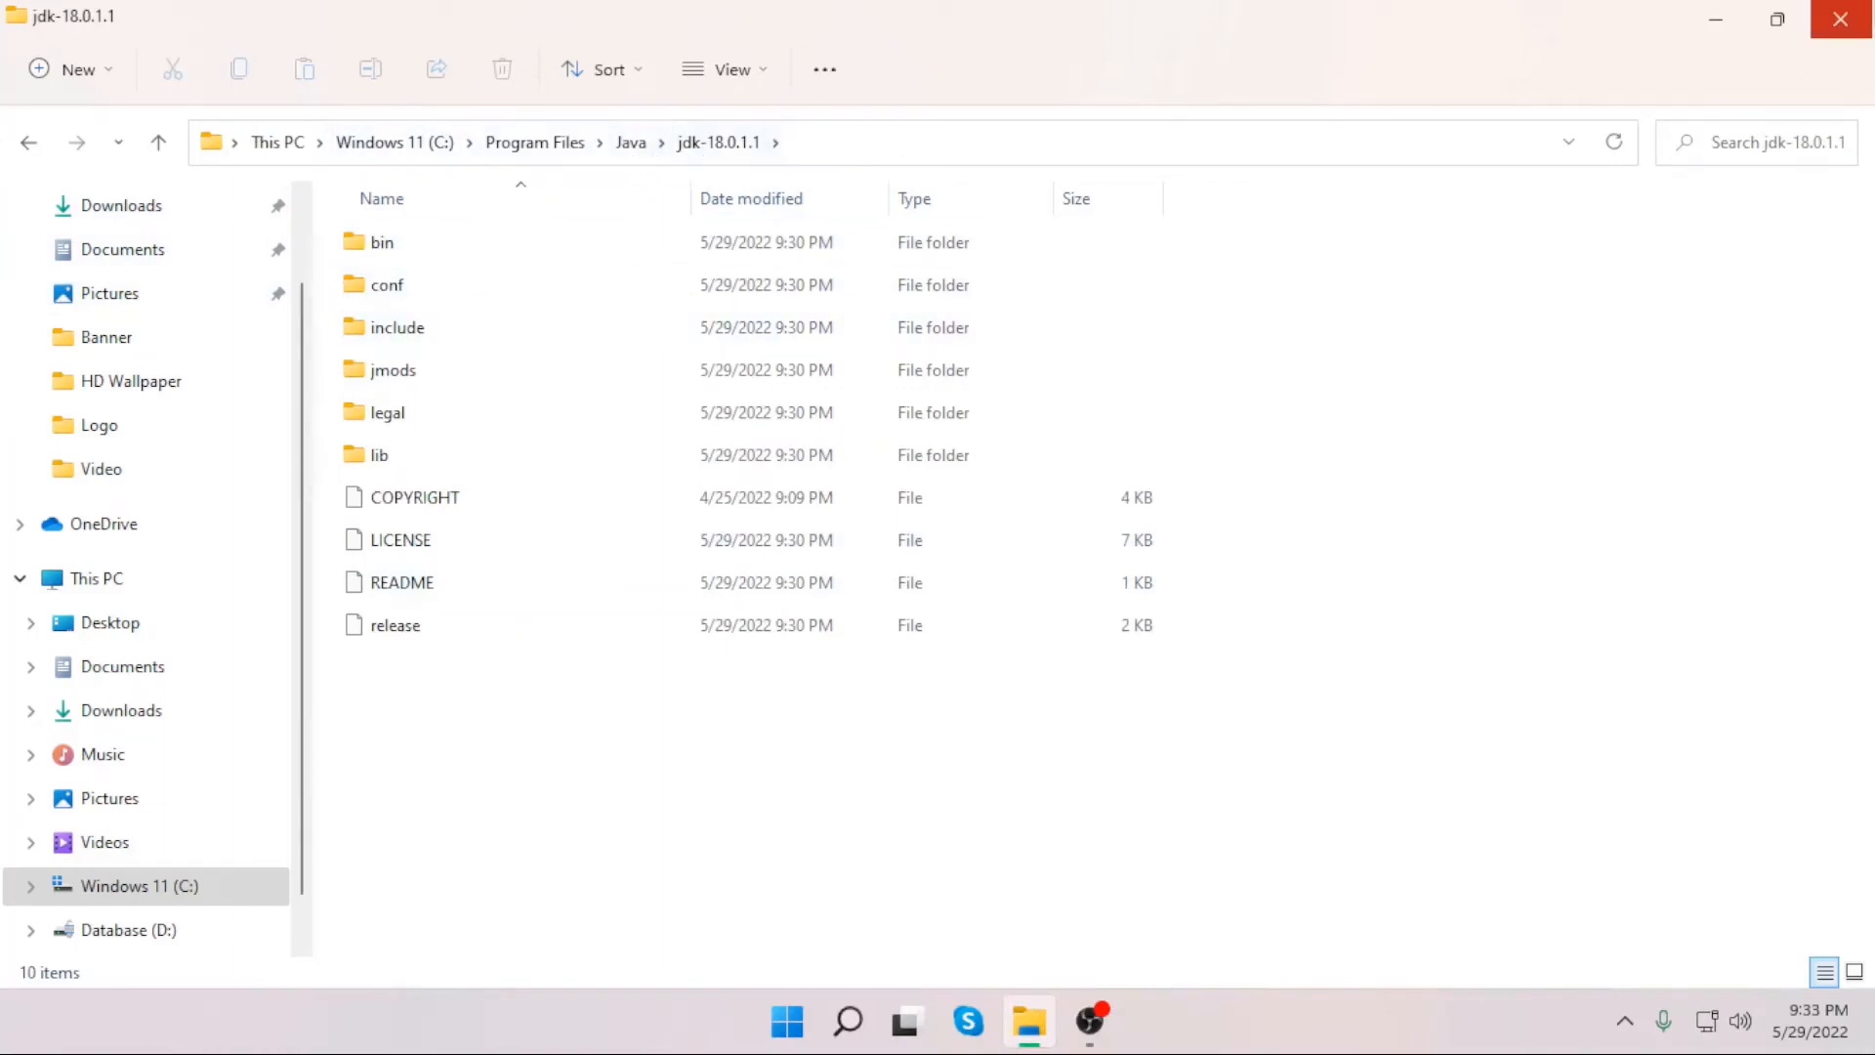
{"action": "left_click", "coordinate": [1840, 19]}
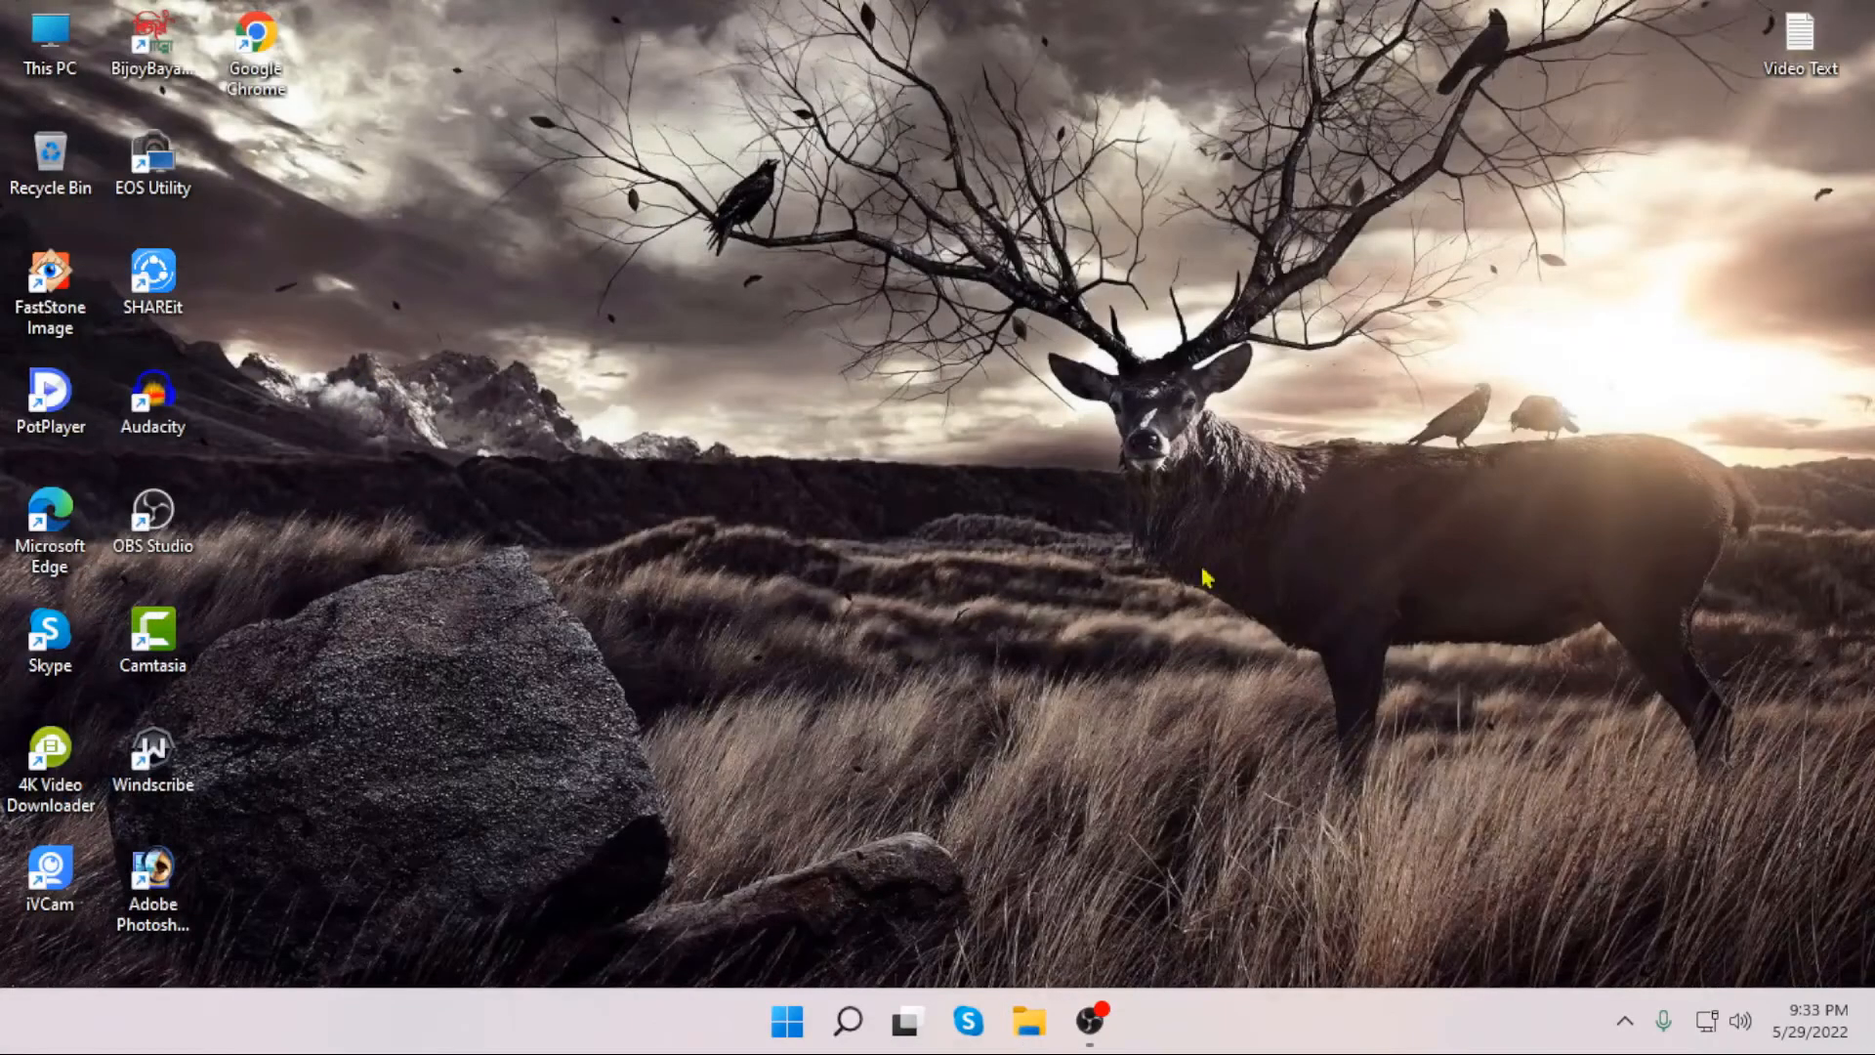
- Open the advanced system settings from the properties of This PC
{"action": "right_click", "coordinate": [41, 54]}
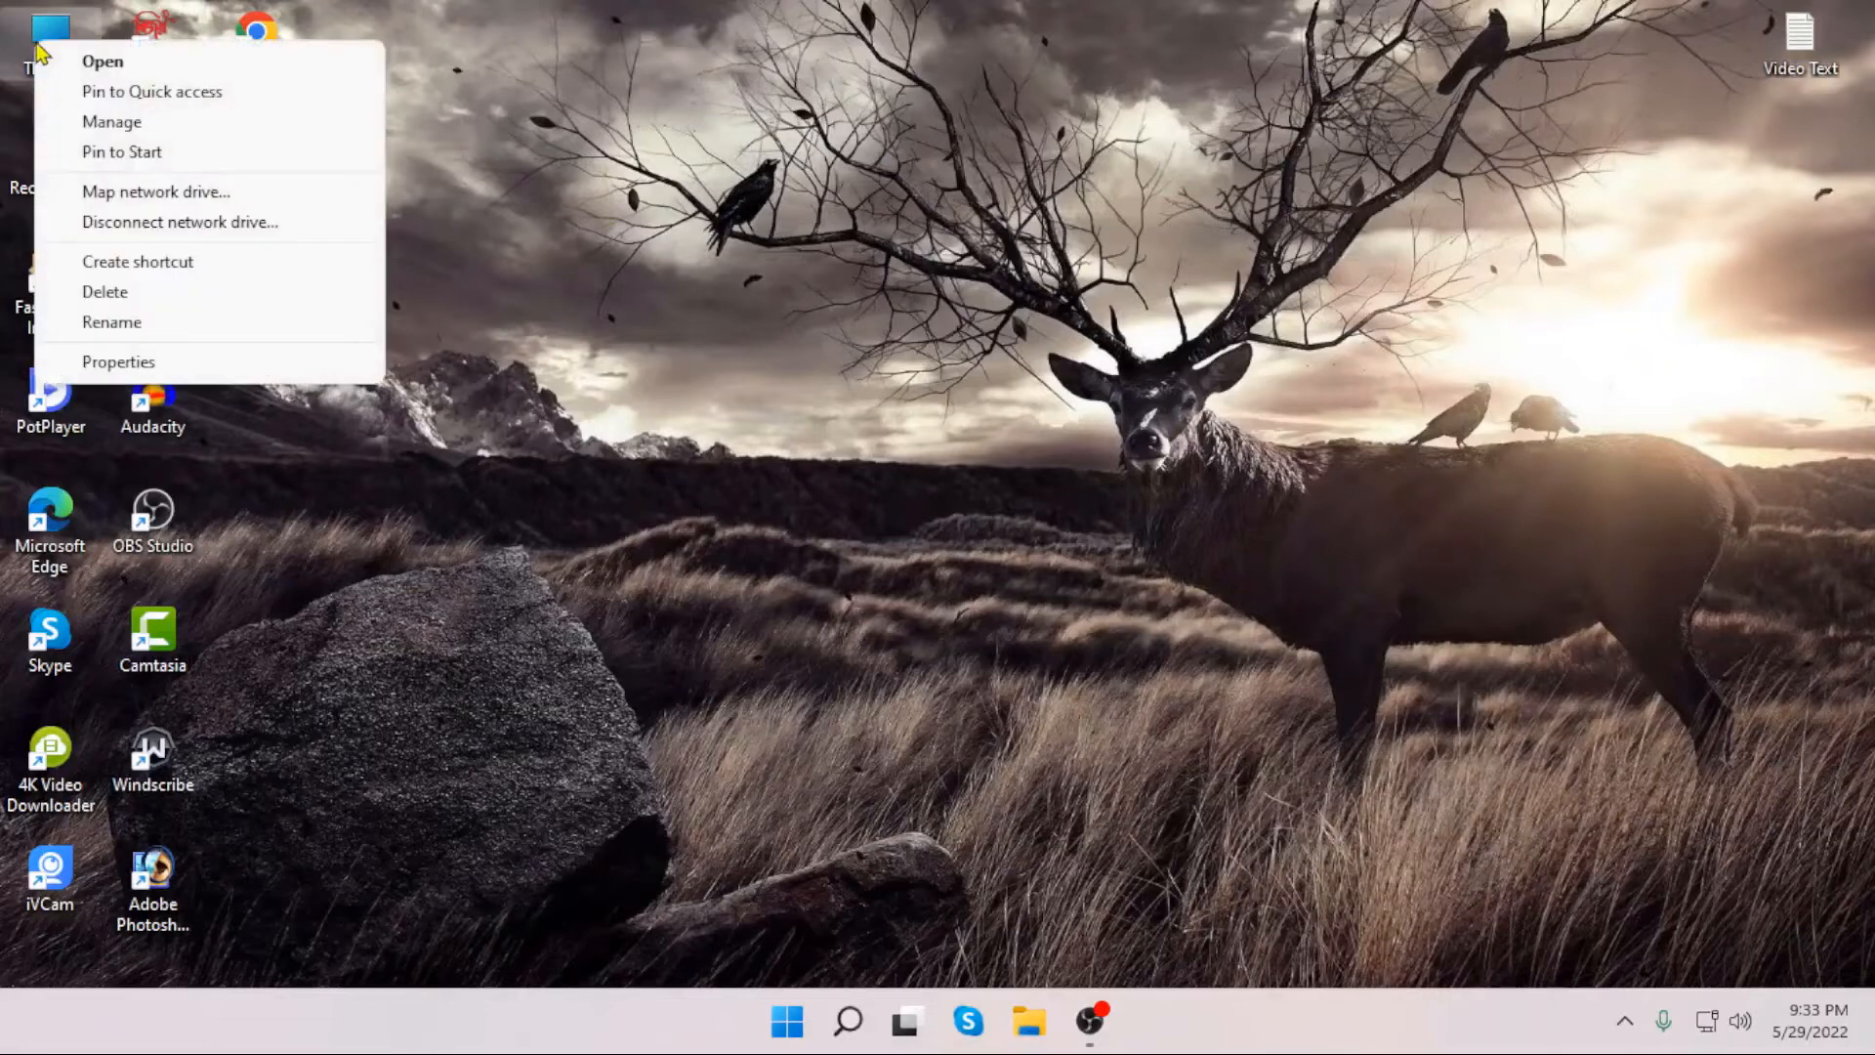
{"action": "left_click", "coordinate": [115, 363]}
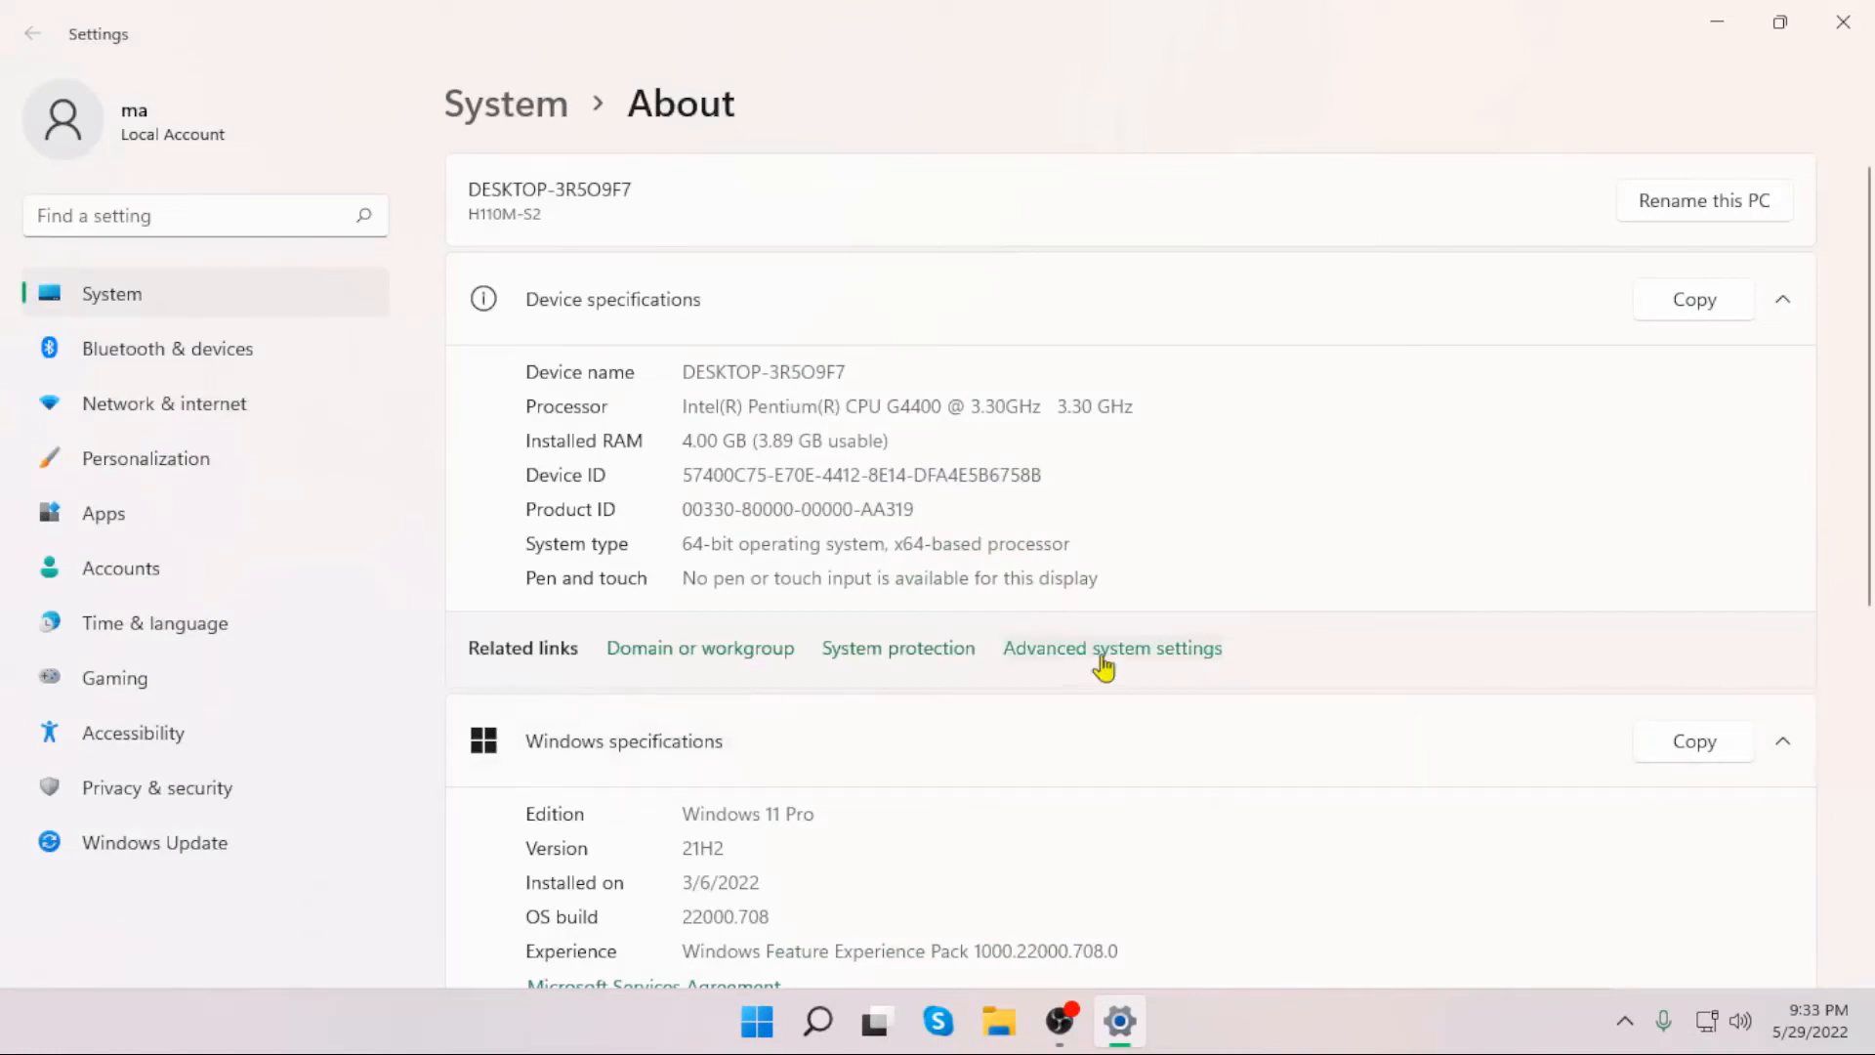
{"action": "left_click", "coordinate": [1104, 668]}
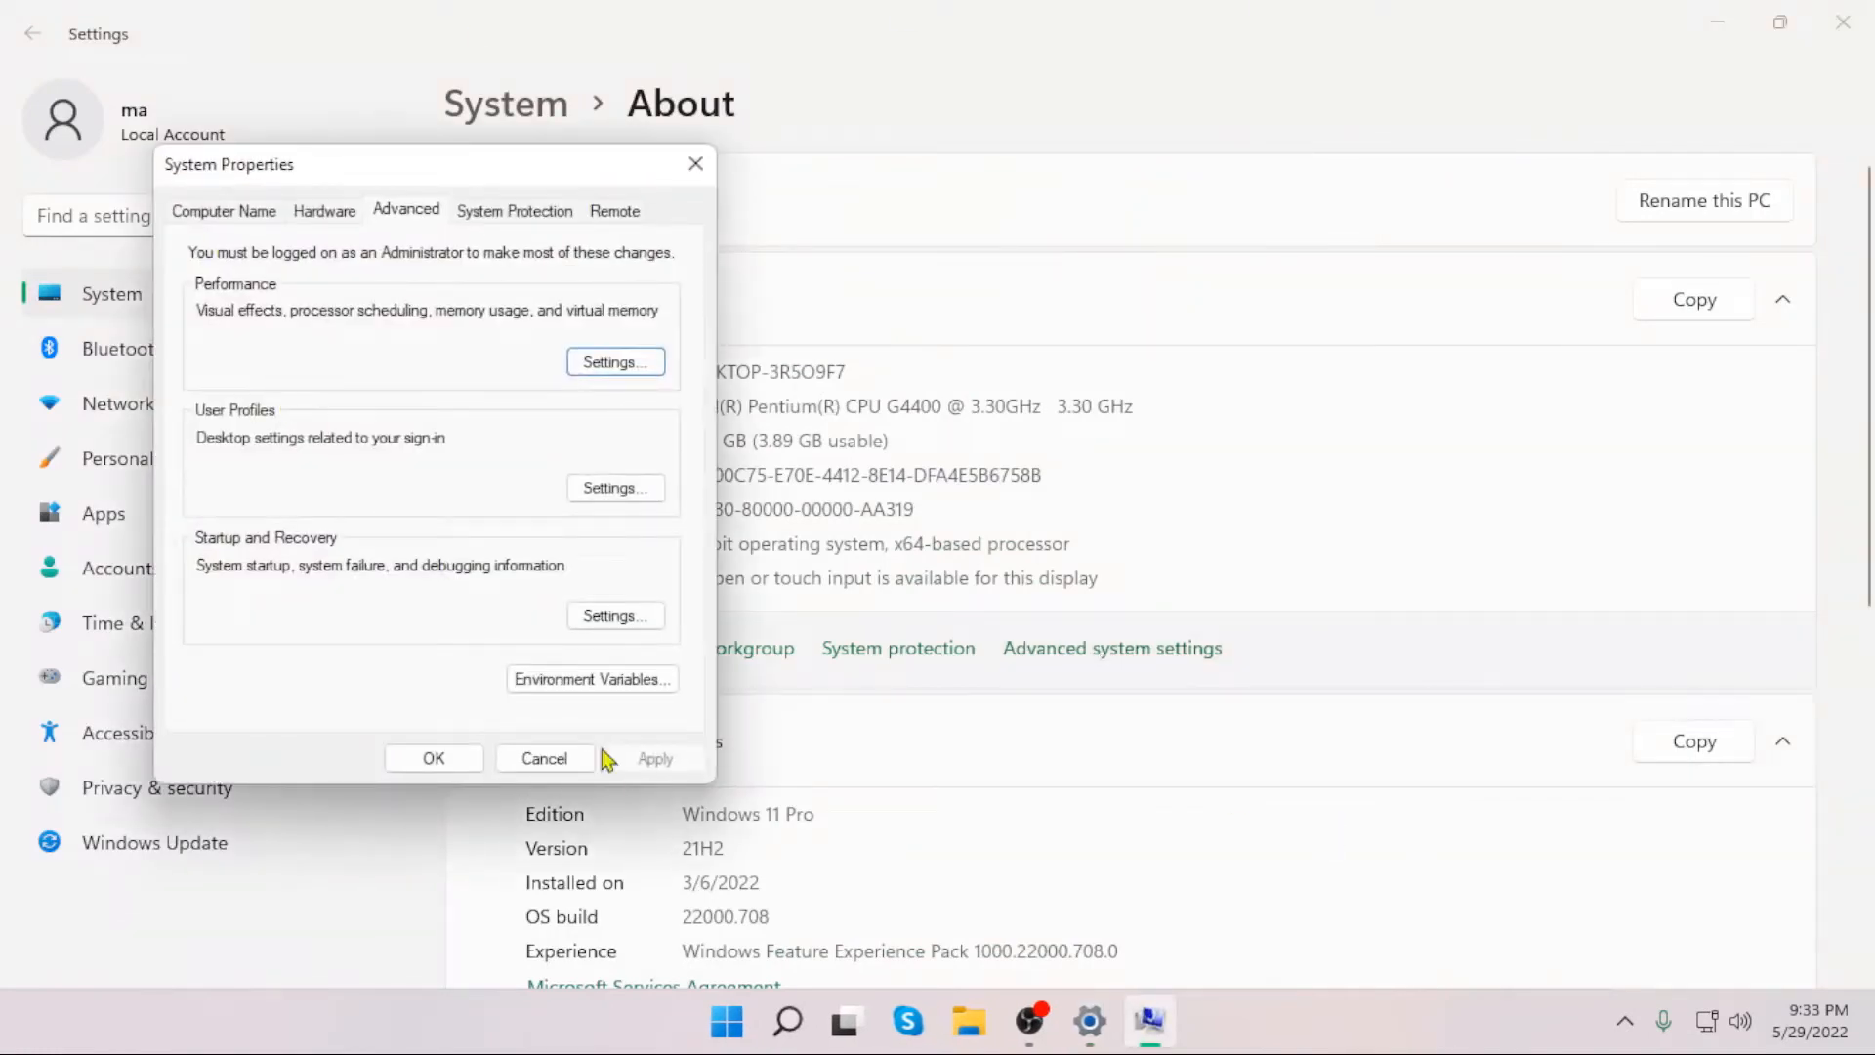
- Create a user environment variable named JAVA_HOME that points to the folder C:\Program Files\Java\jdk-18.0.1.1
{"action": "left_click", "coordinate": [586, 682]}
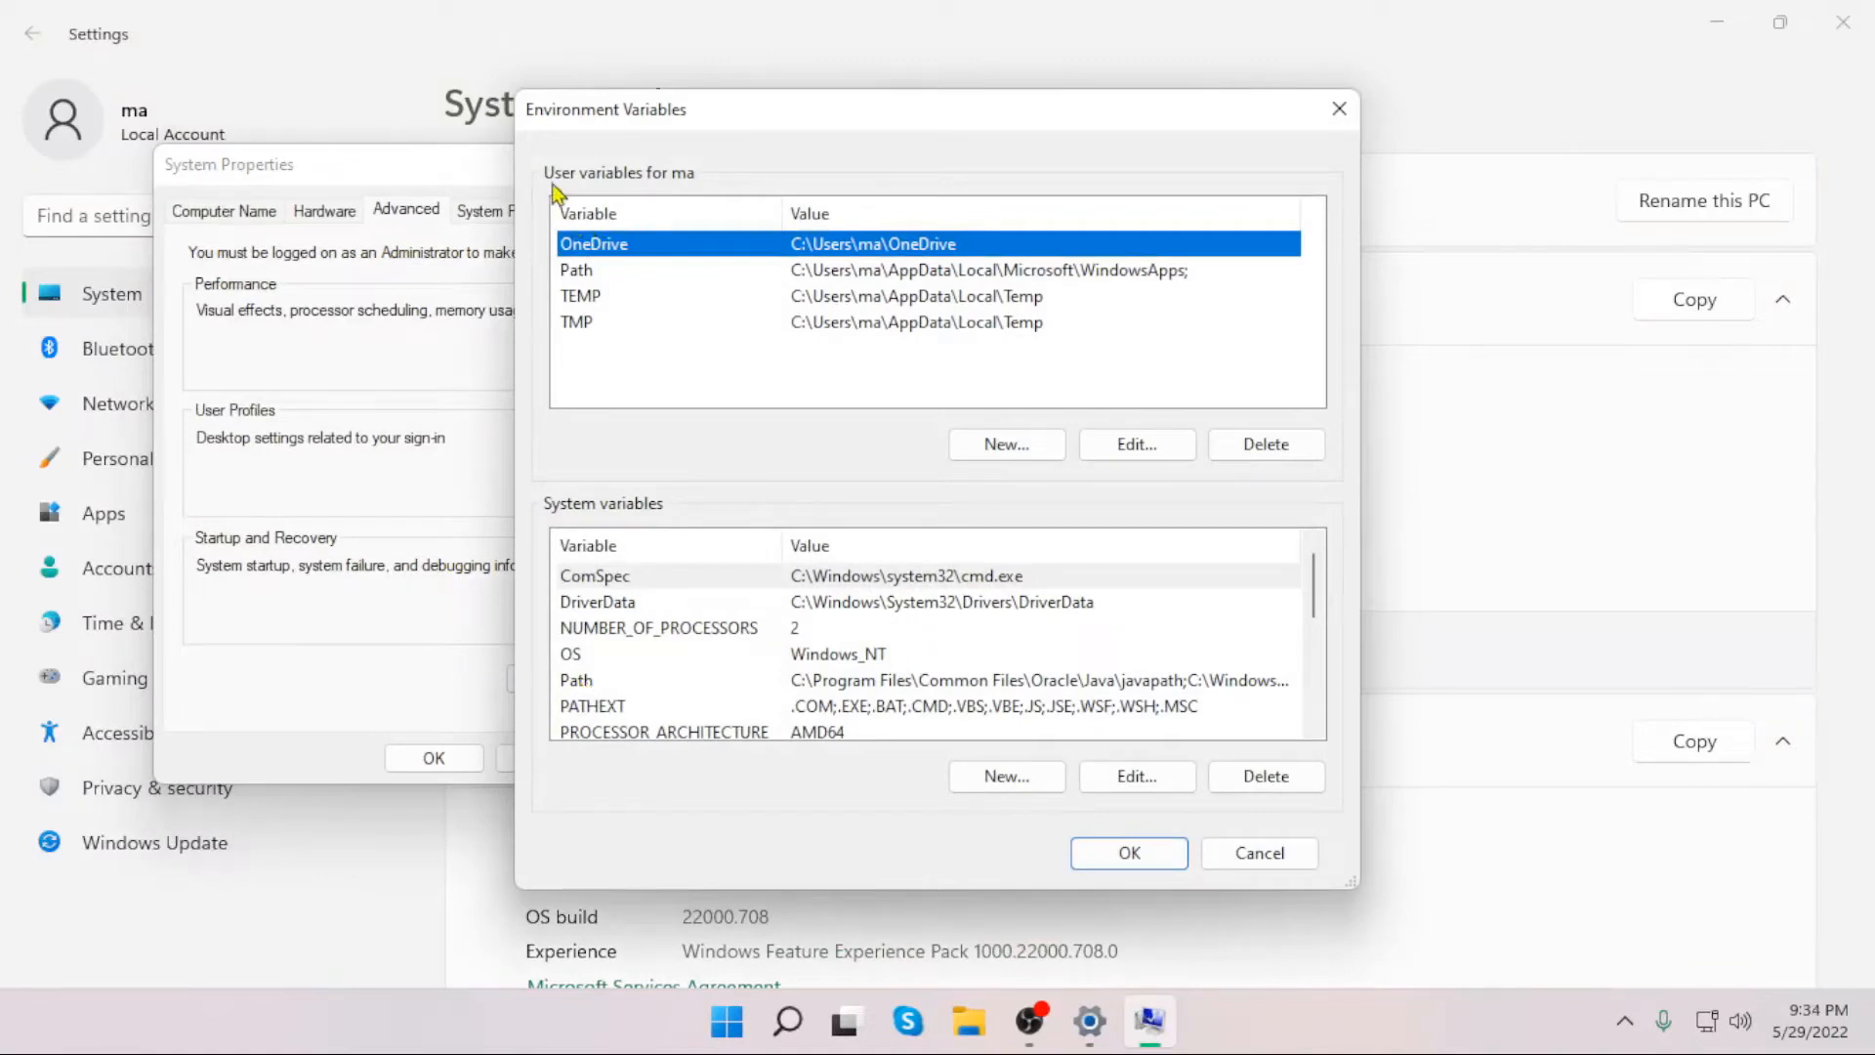
{"action": "left_click", "coordinate": [1006, 446]}
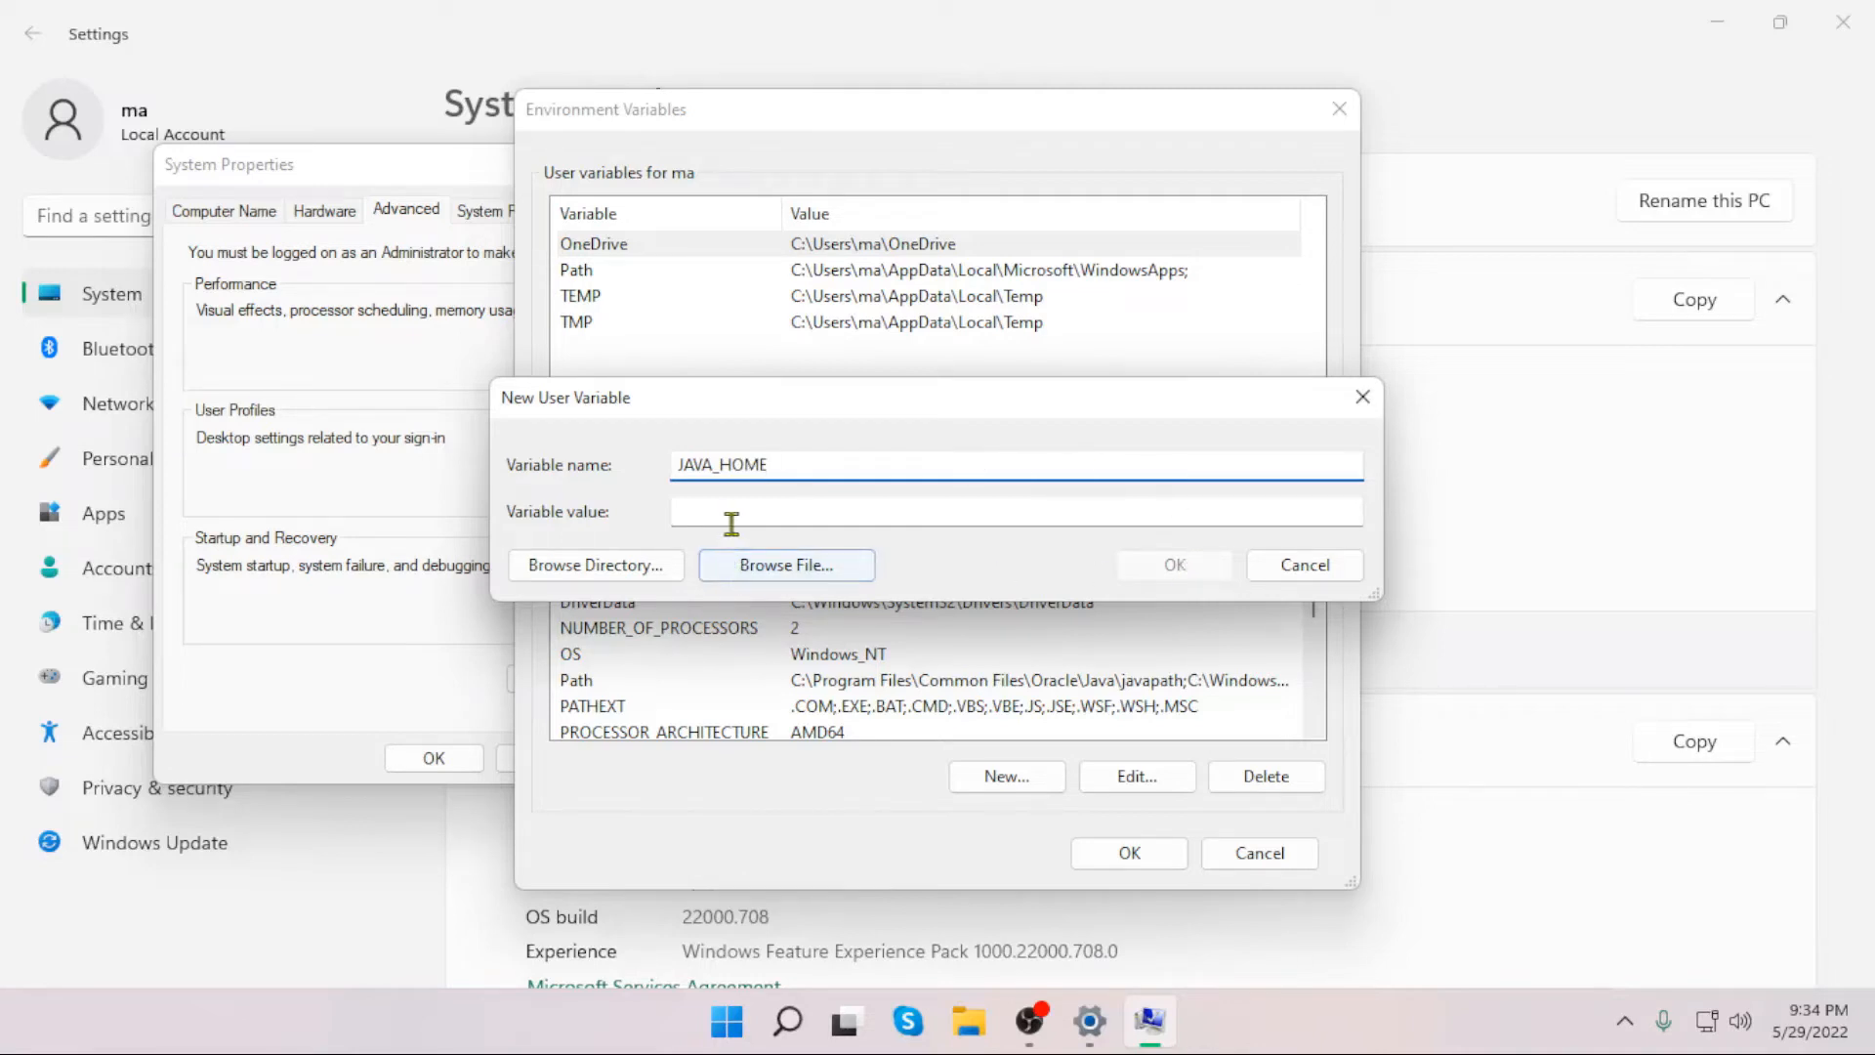
{"action": "left_click", "coordinate": [742, 519]}
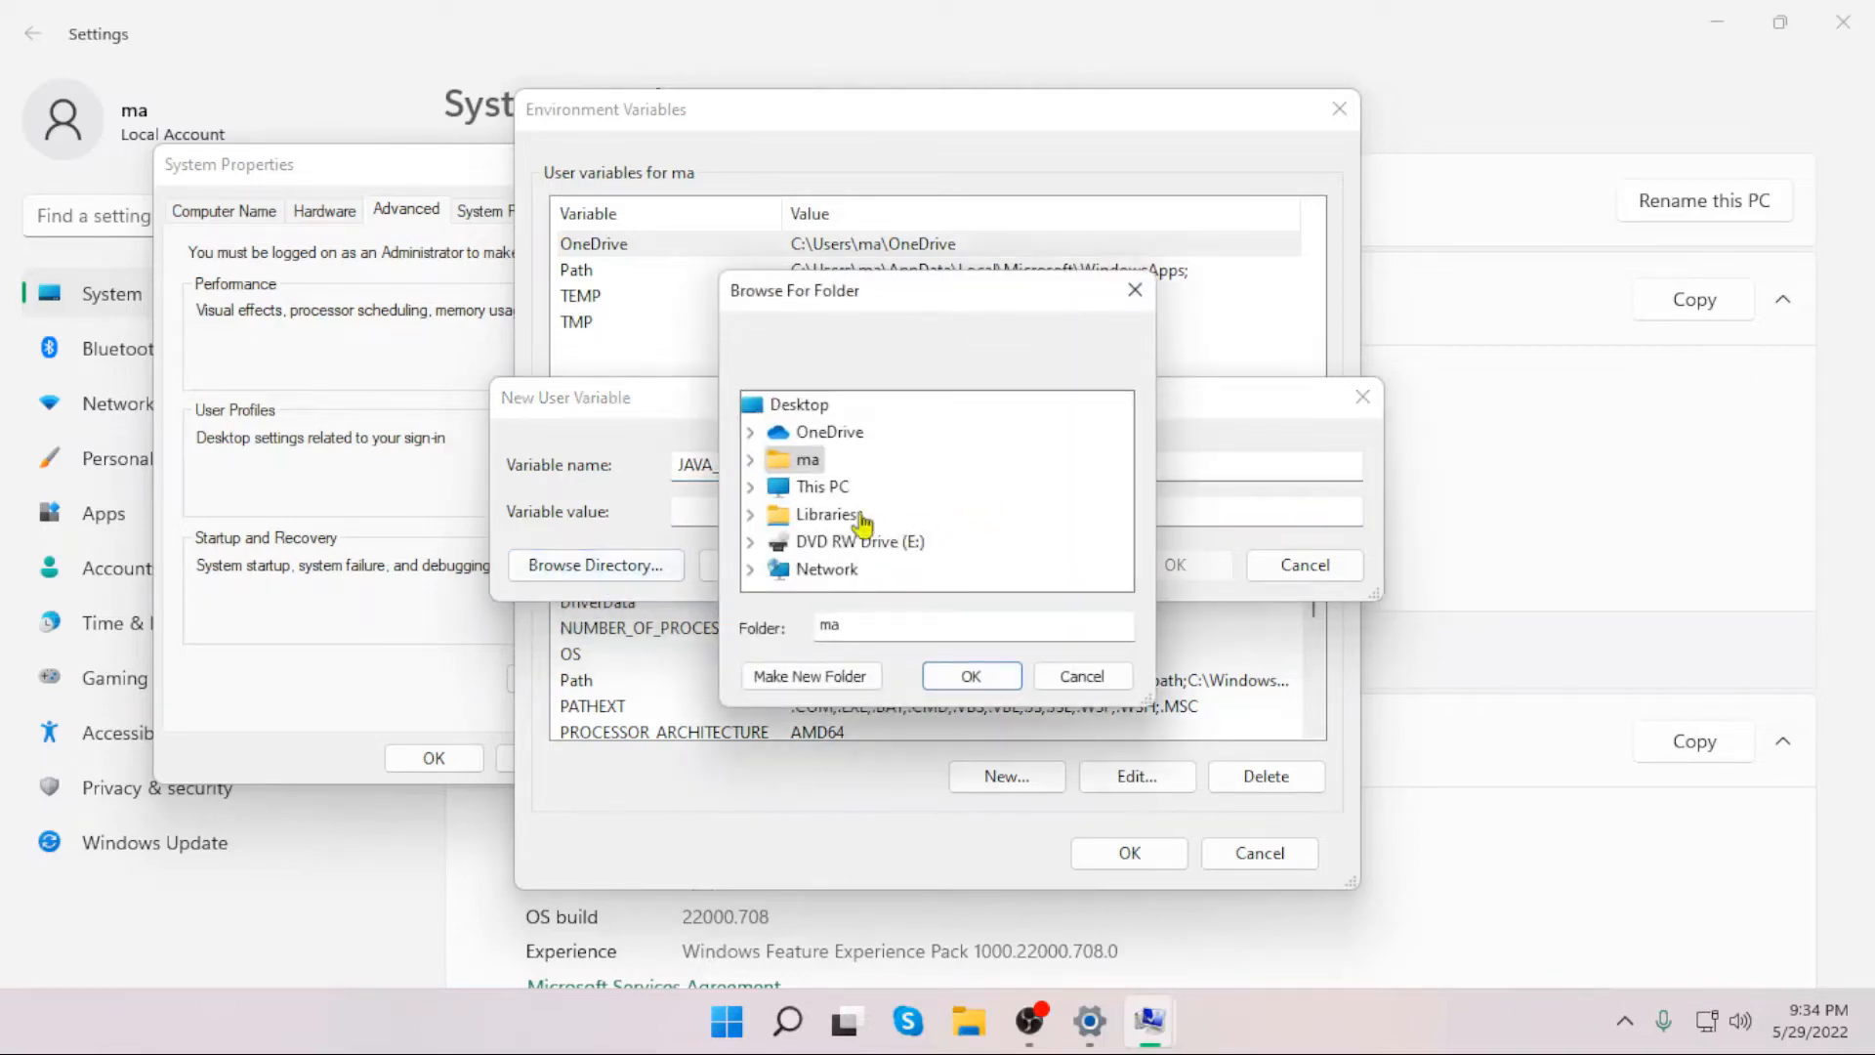
{"action": "double_click", "coordinate": [811, 488]}
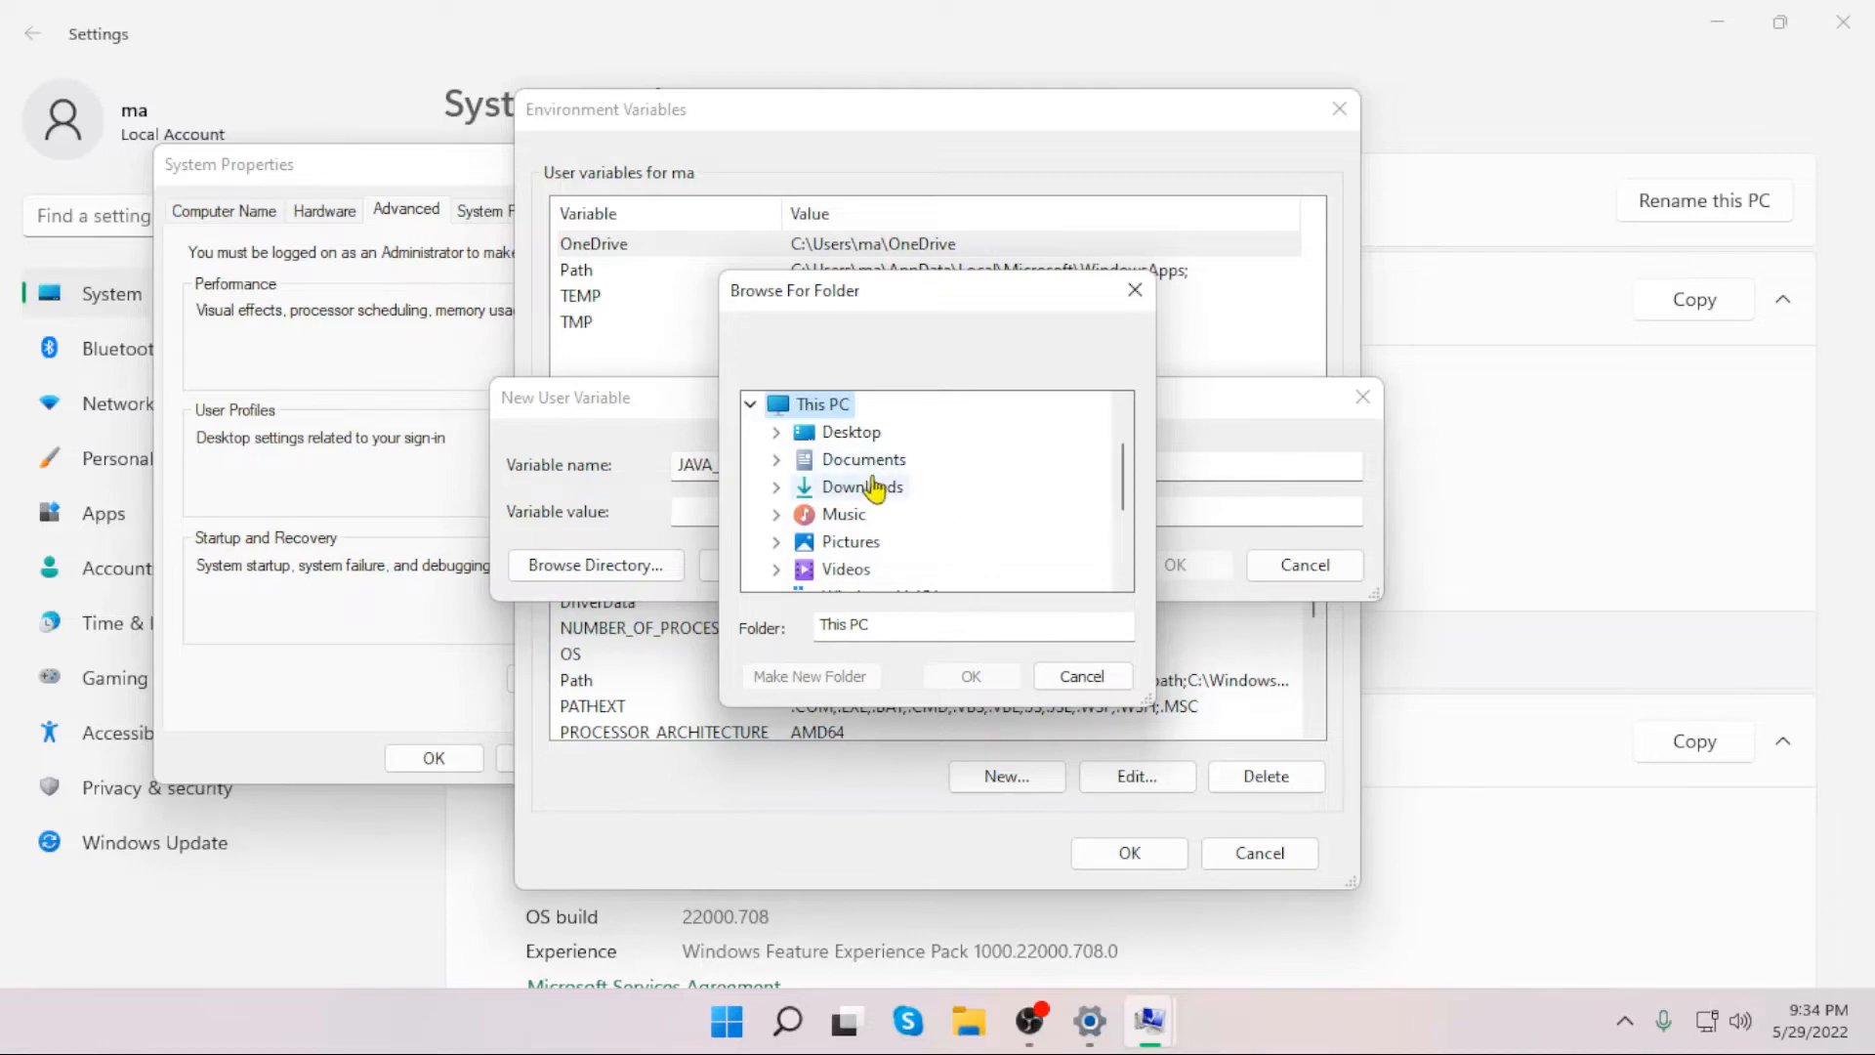
{"action": "scroll", "coordinate": [871, 488], "scroll_direction": "down", "scroll_amount": 1}
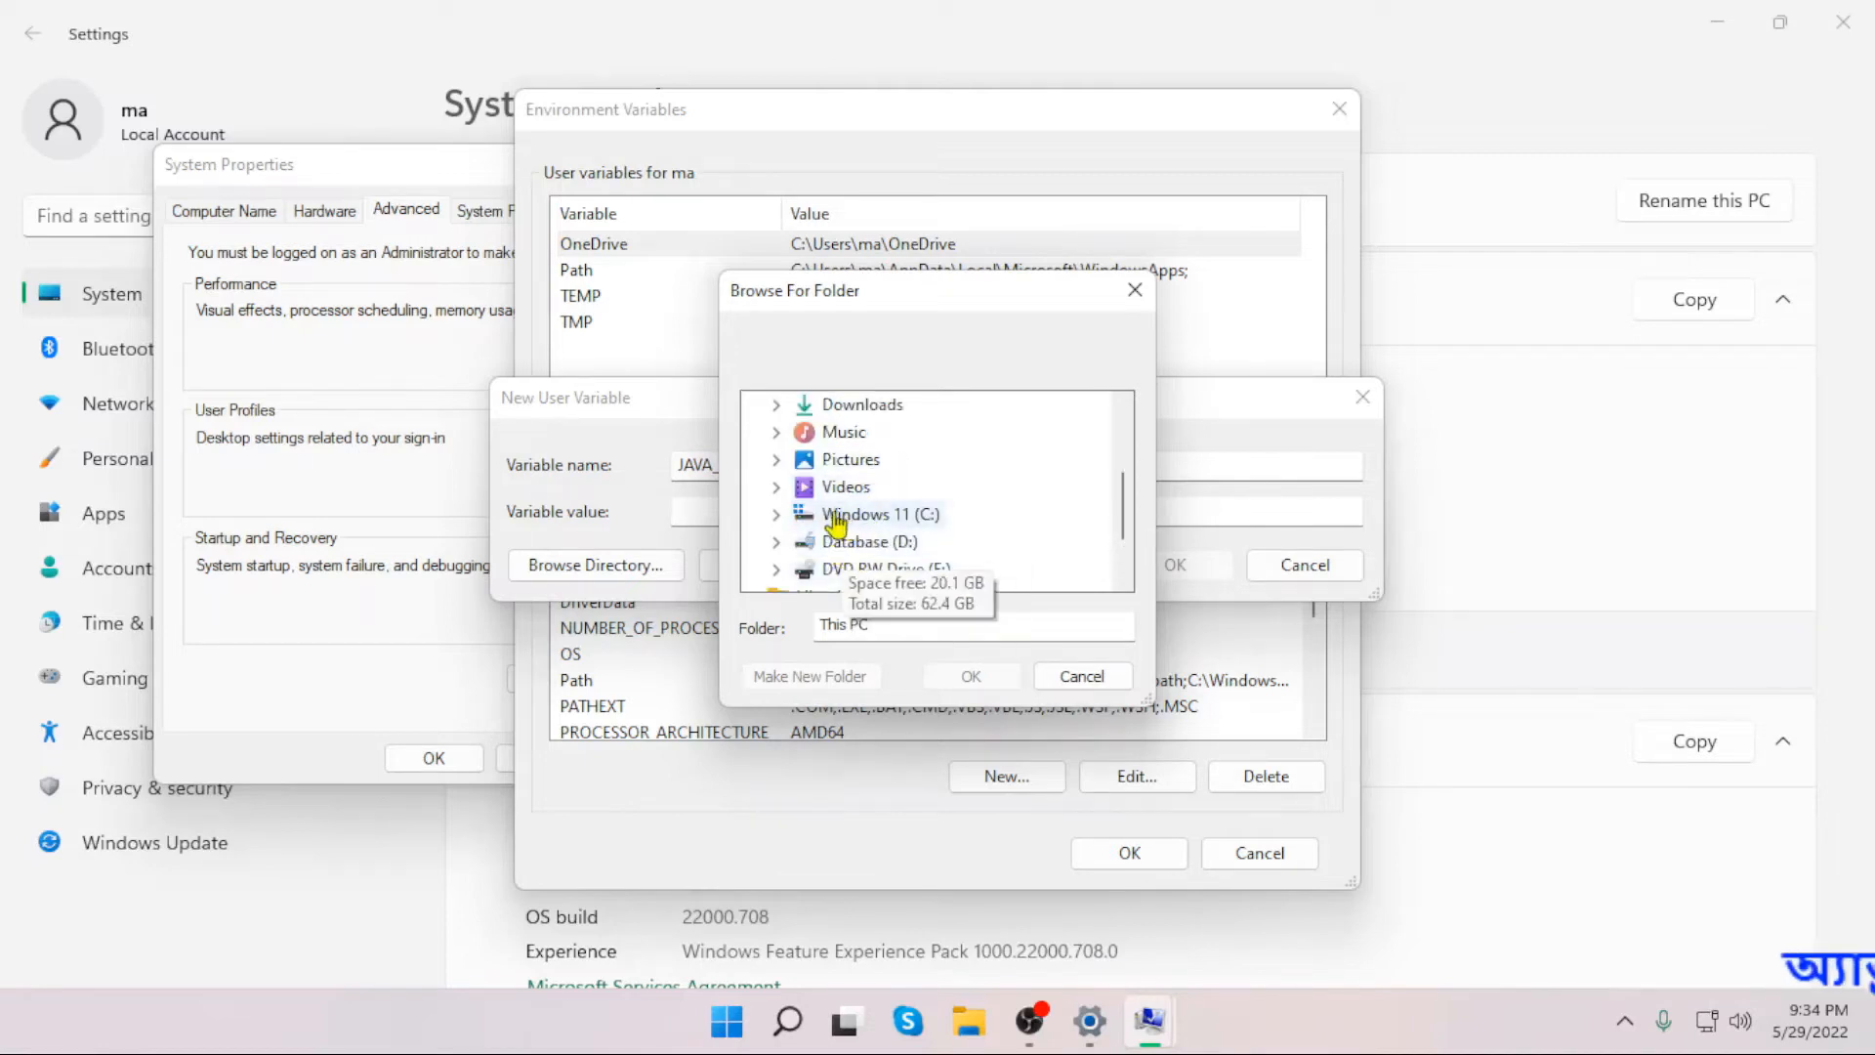
{"action": "left_click", "coordinate": [848, 518]}
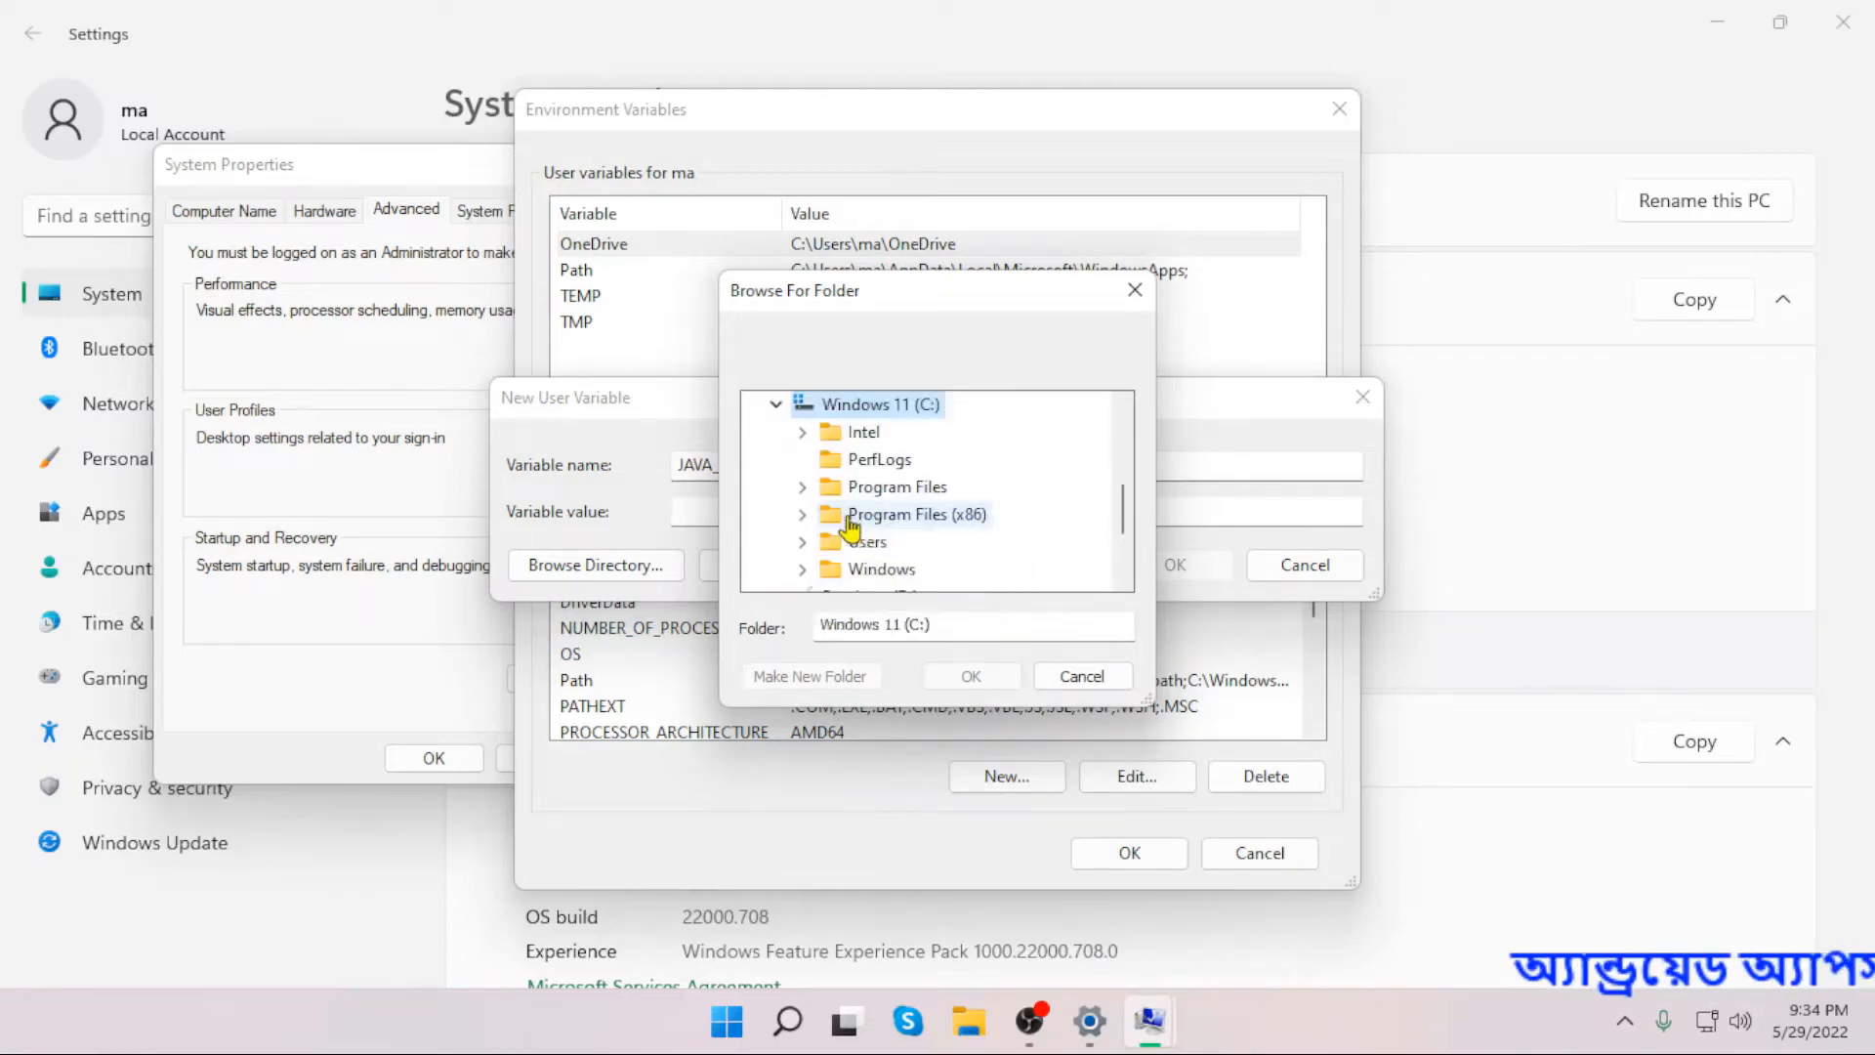
{"action": "left_click", "coordinate": [852, 488]}
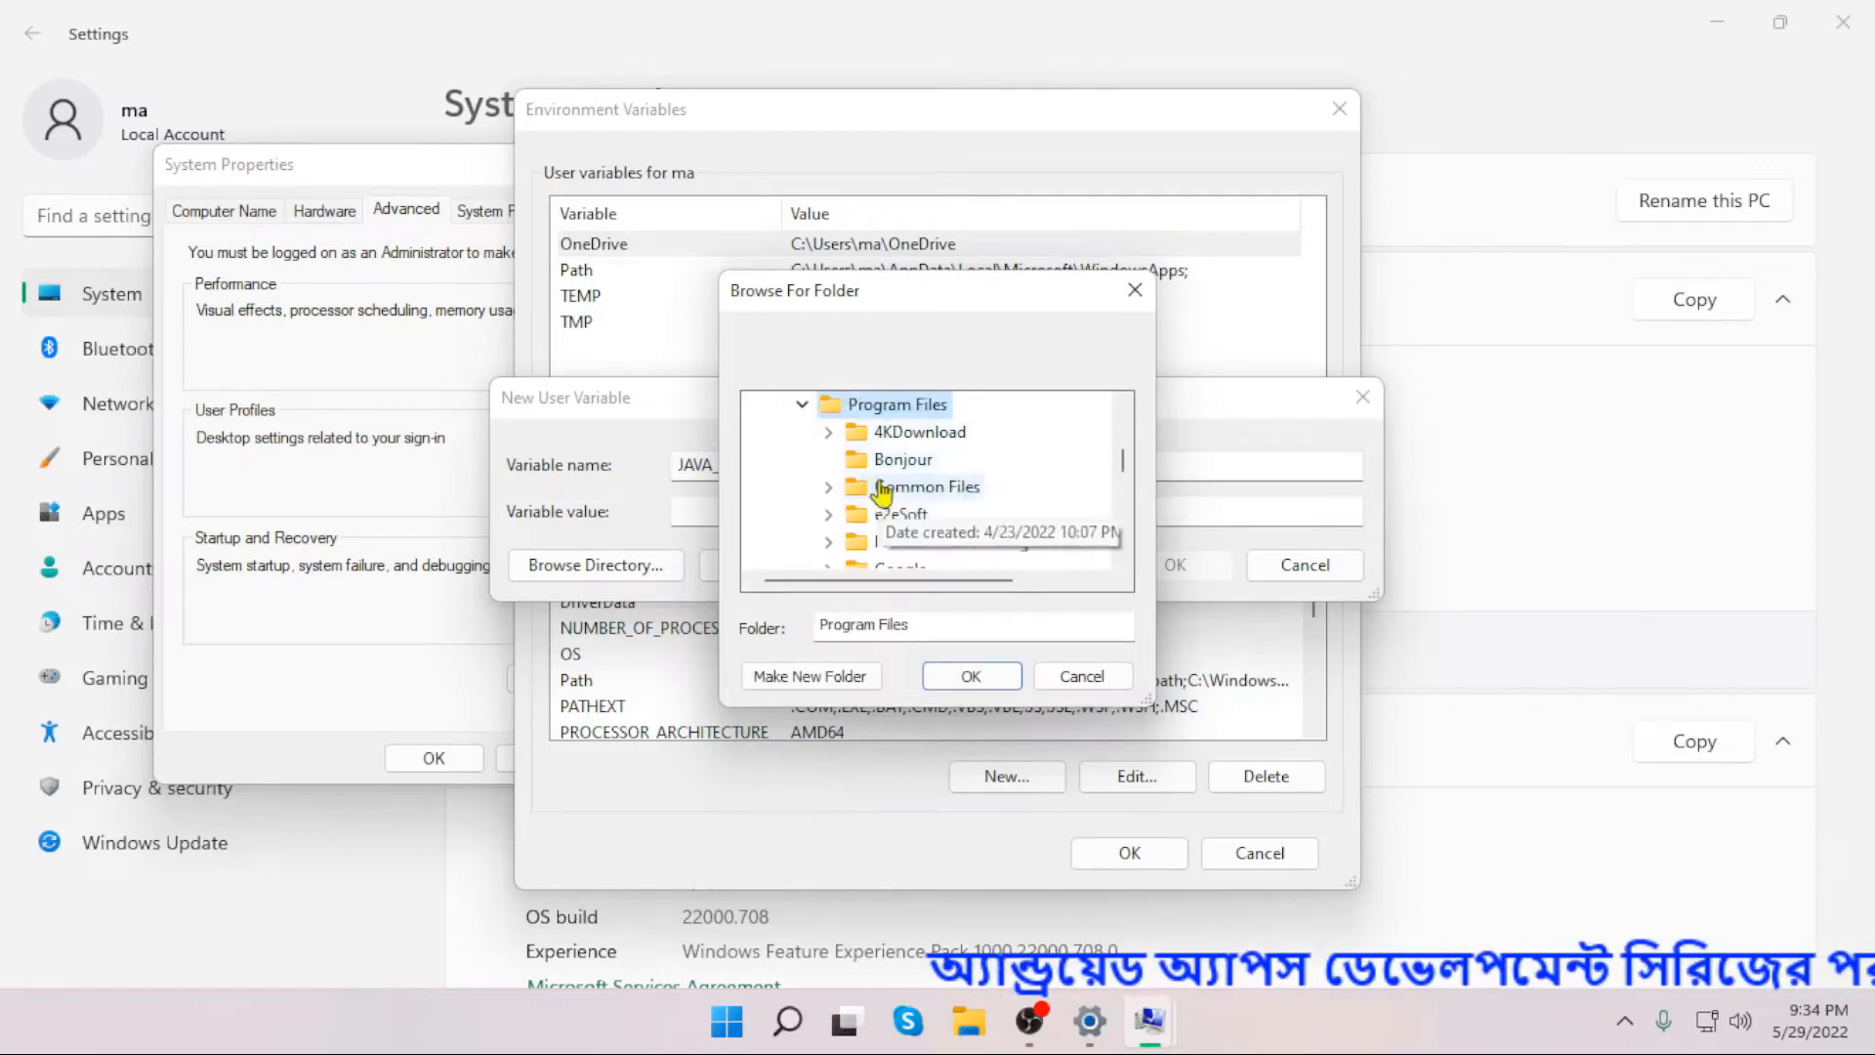
{"action": "scroll", "coordinate": [986, 488], "scroll_direction": "down", "scroll_amount": 2}
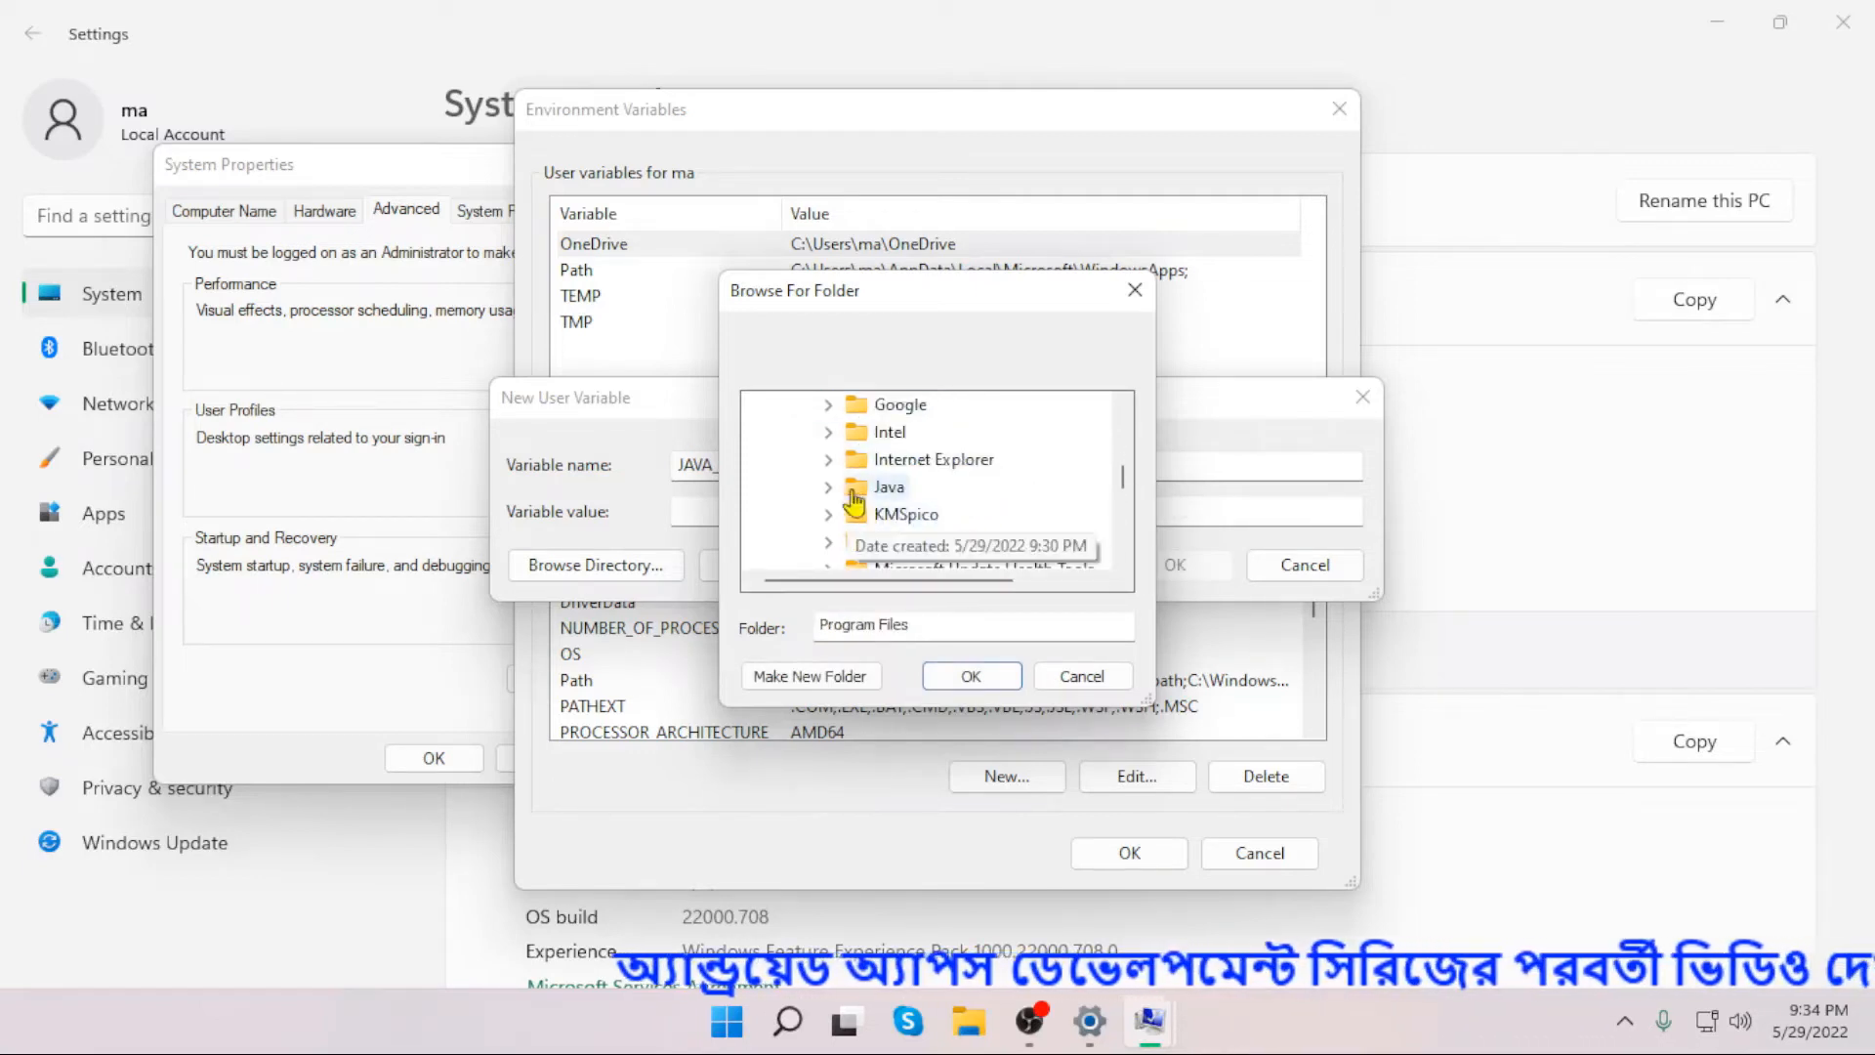
{"action": "left_click", "coordinate": [866, 489]}
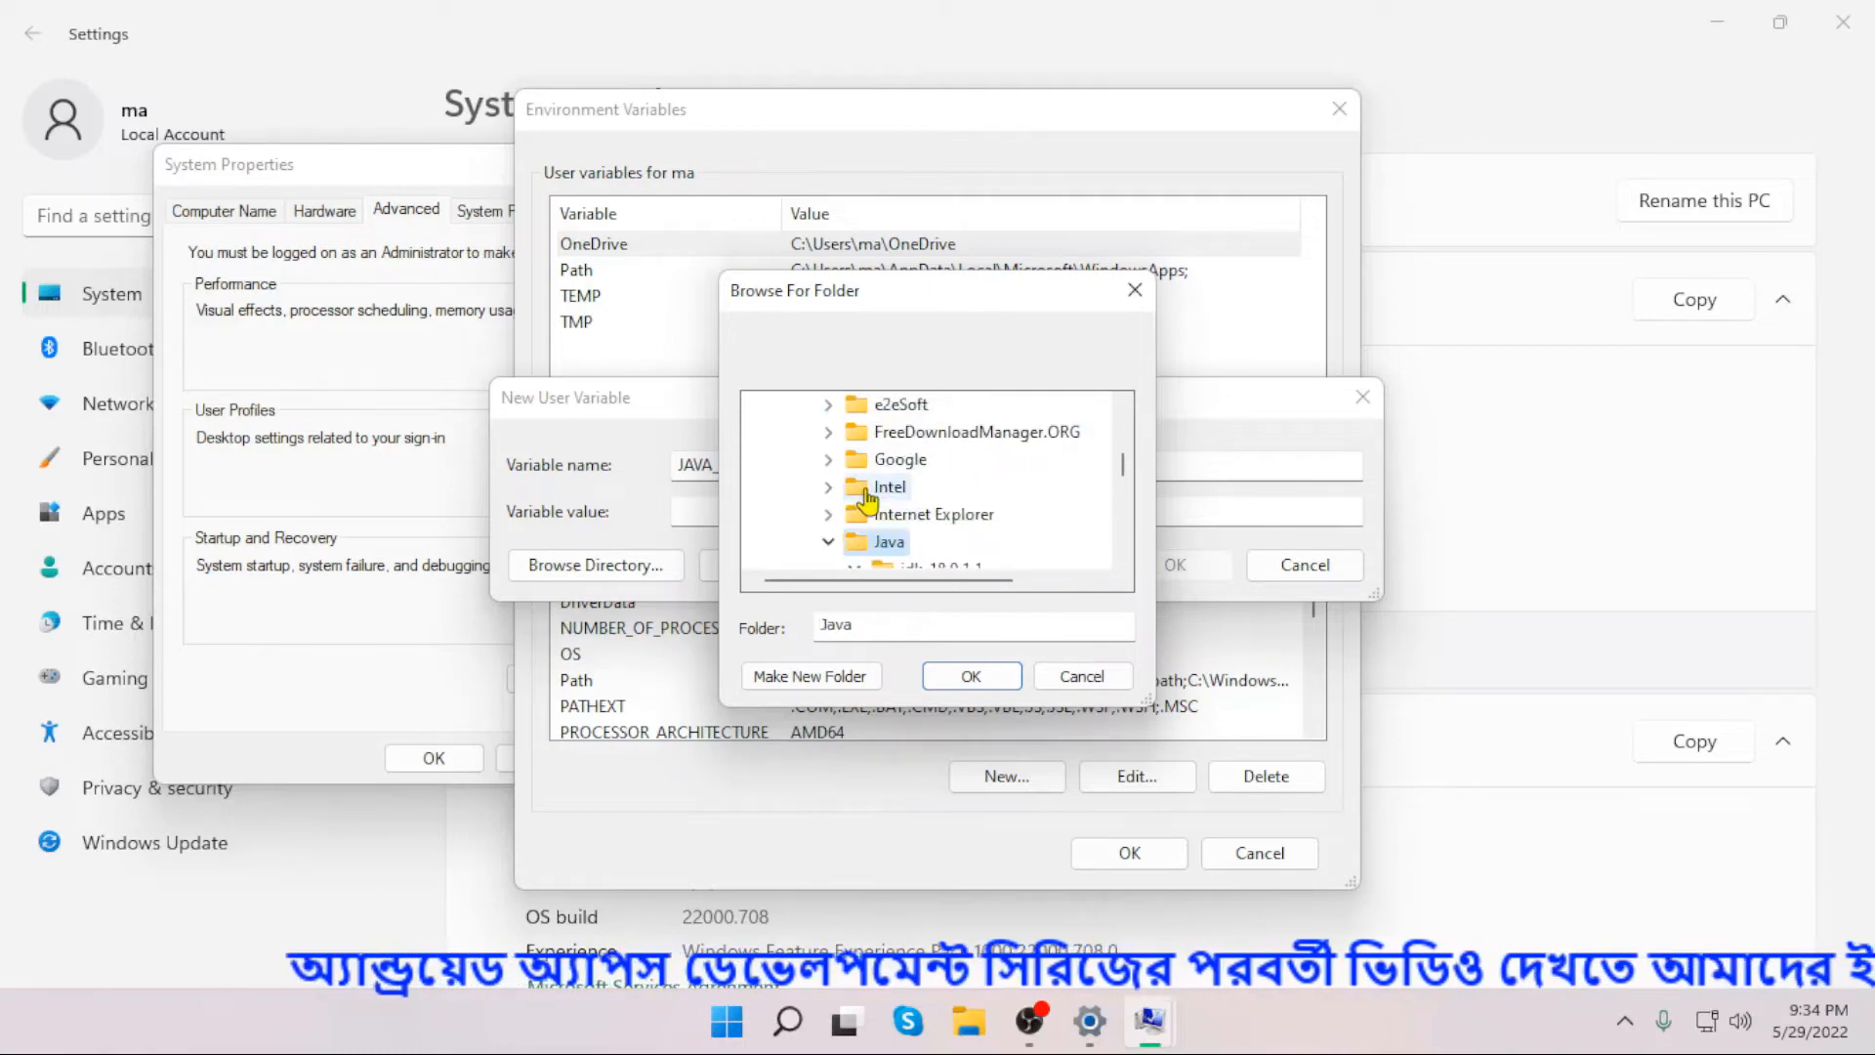
{"action": "left_click", "coordinate": [940, 488]}
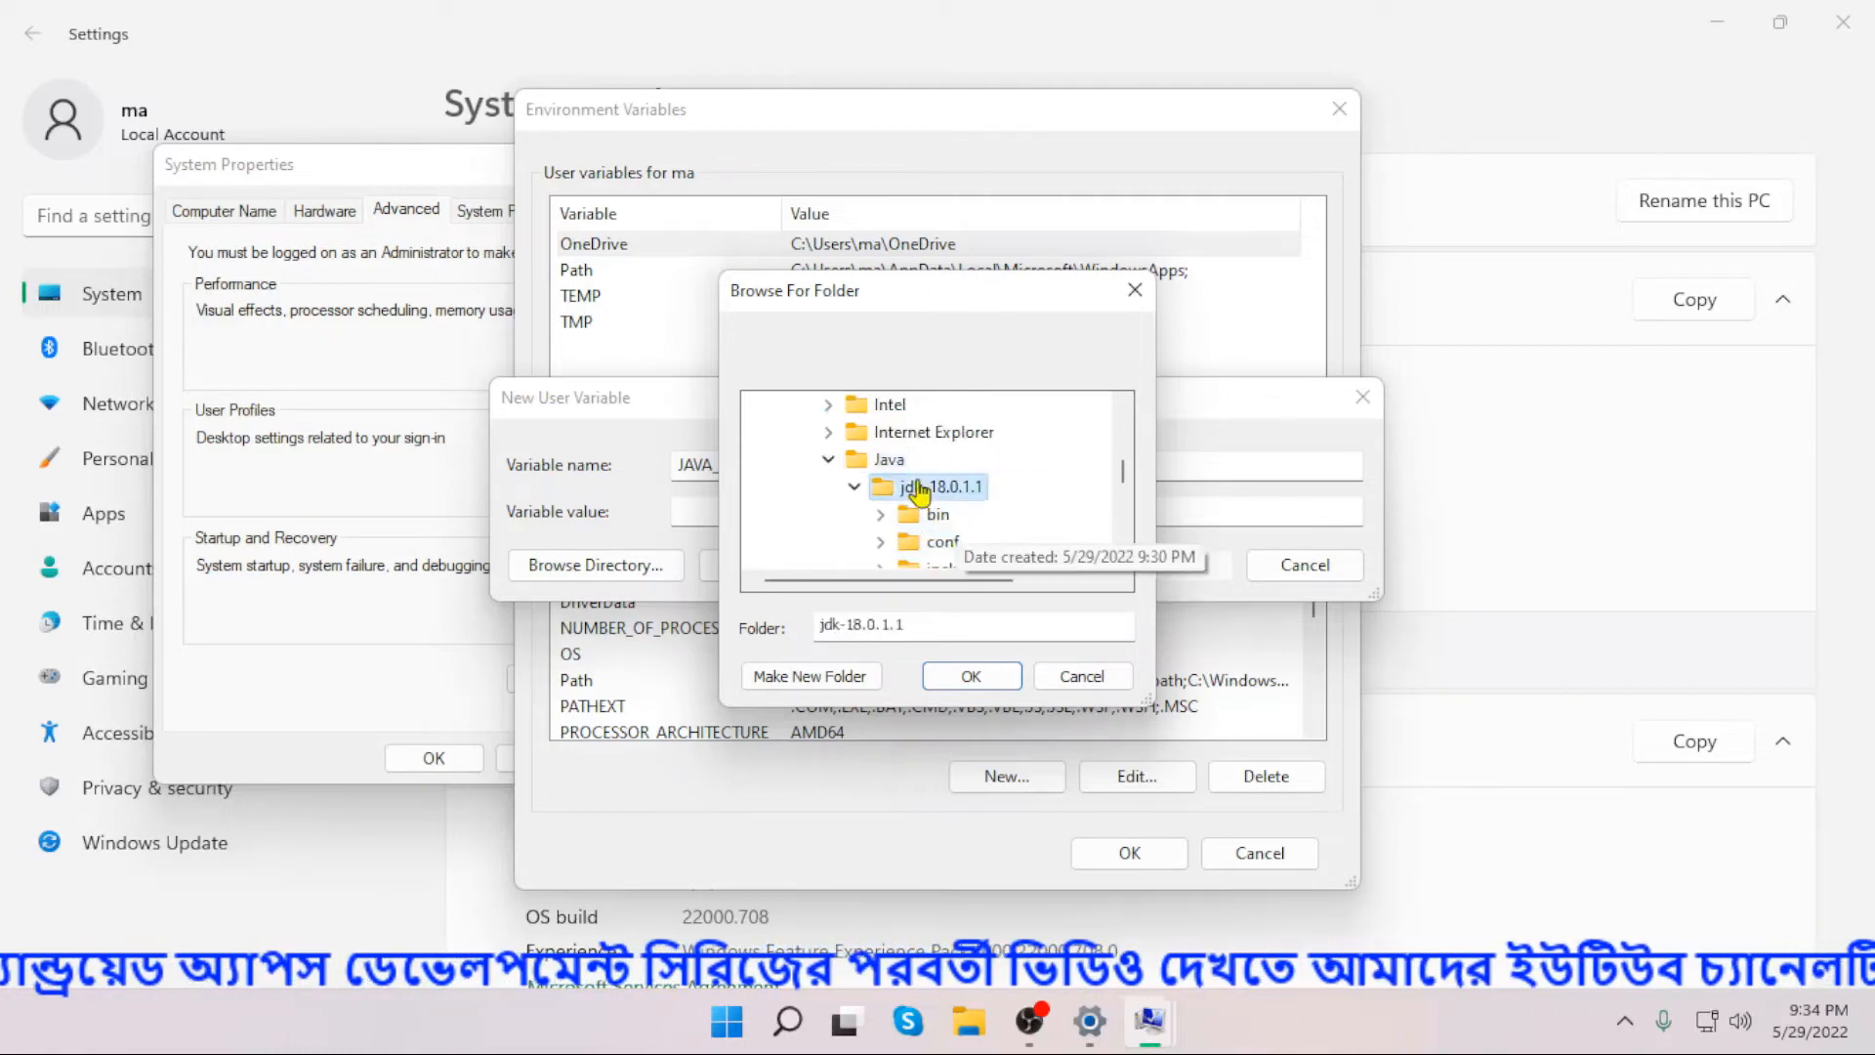
{"action": "left_click", "coordinate": [972, 676]}
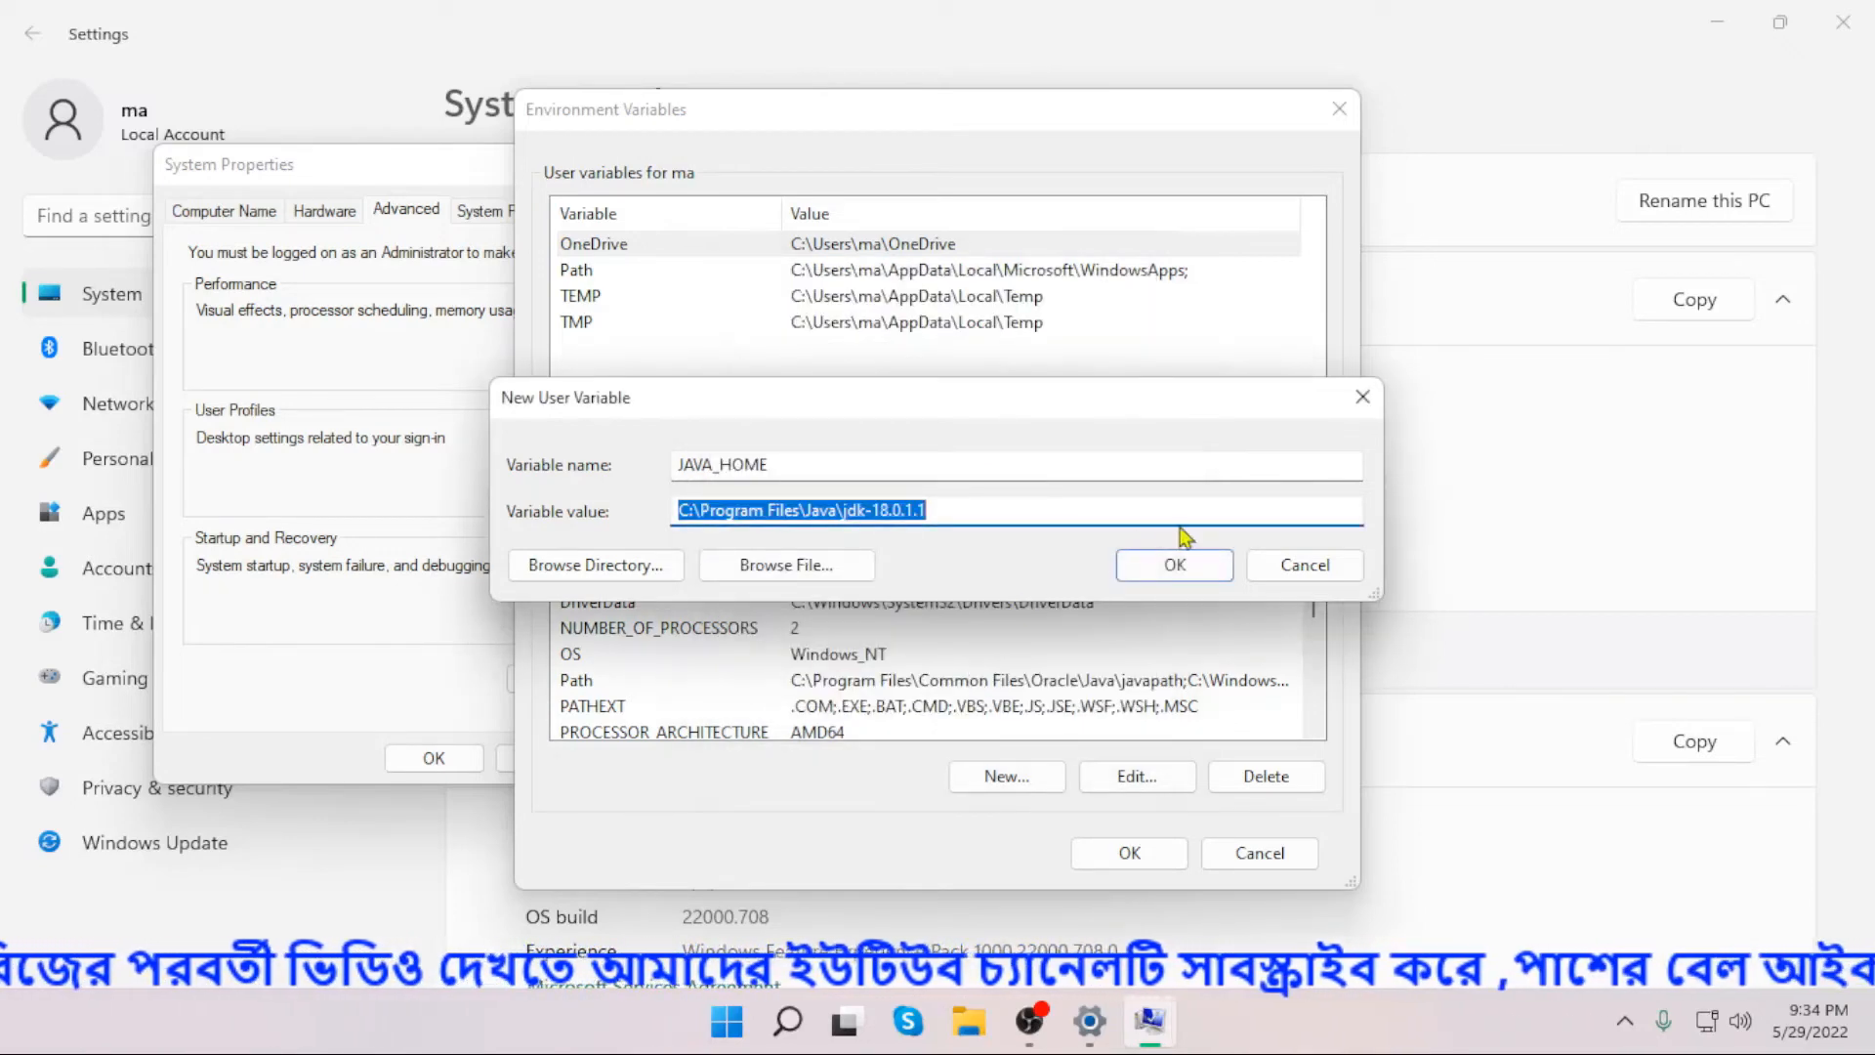
{"action": "left_click", "coordinate": [1182, 564]}
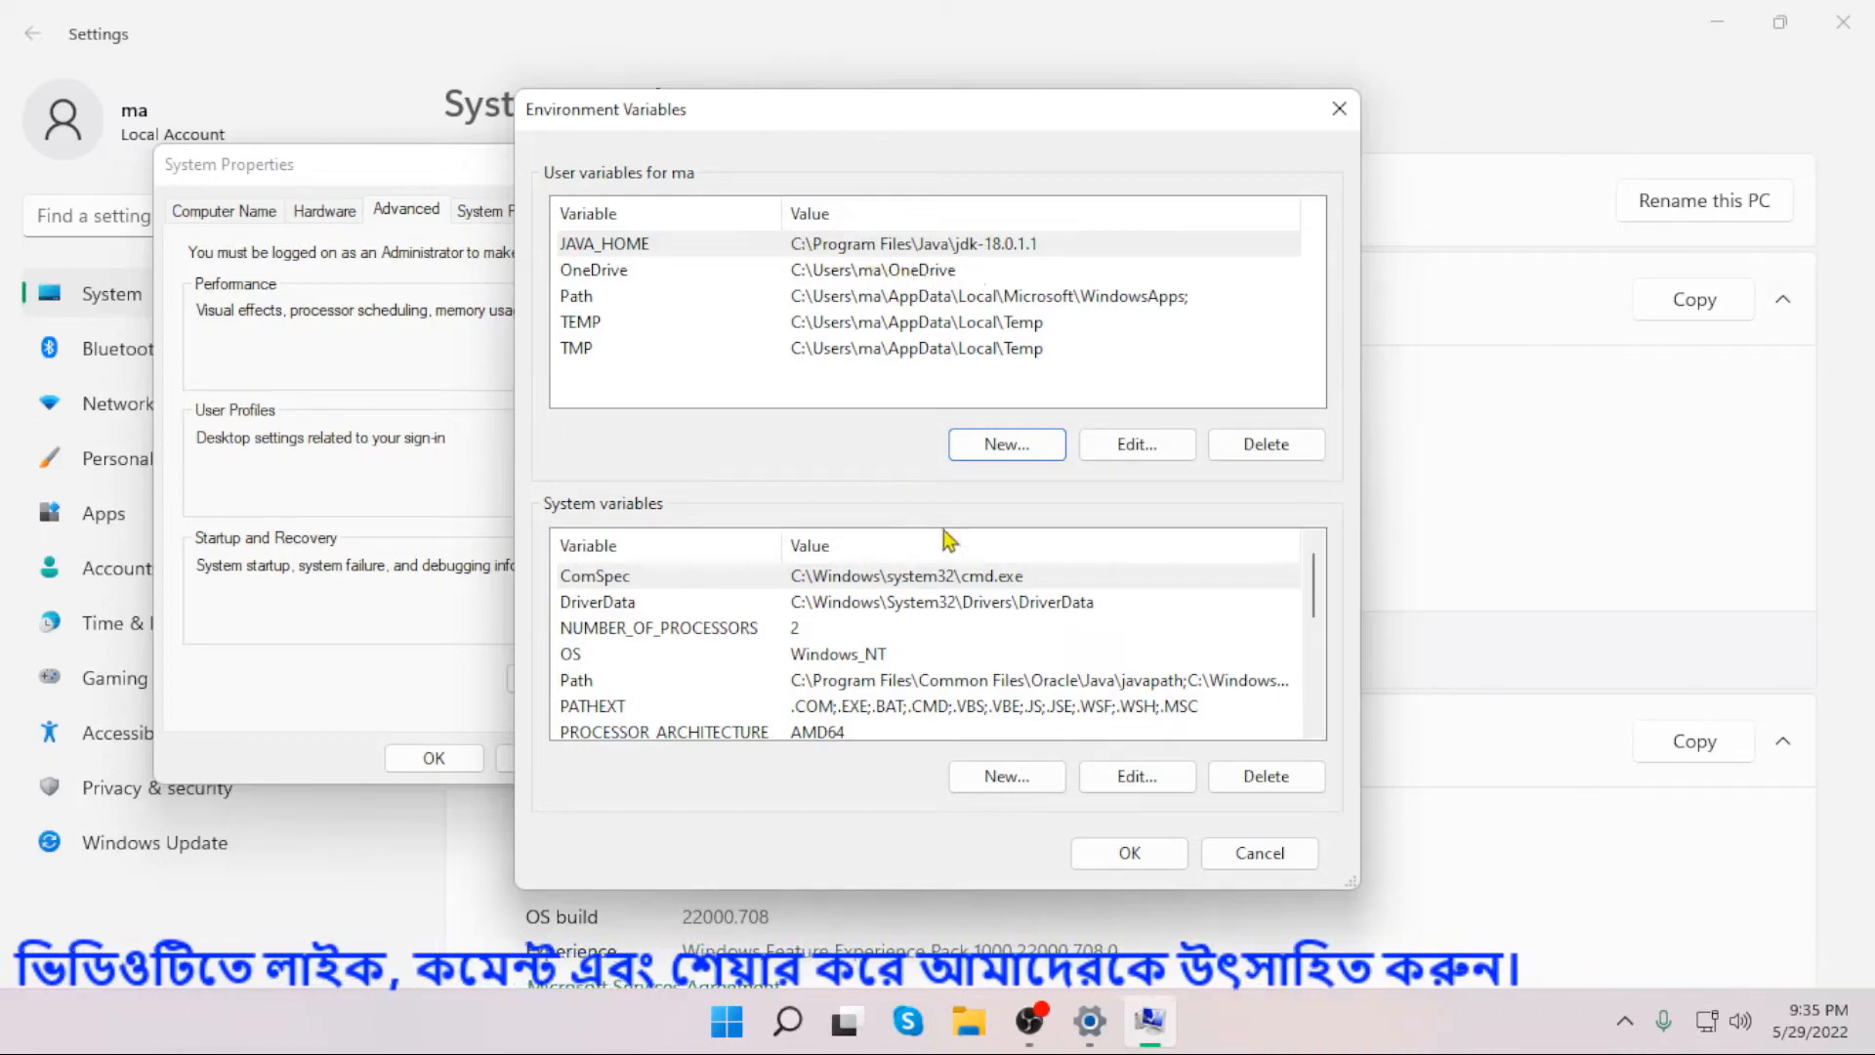
- Add the JDK's bin folder, C:\Program Files\Java\jdk-18.0.1.1\bin, as a new entry in the system Path variable
{"action": "left_click", "coordinate": [589, 690]}
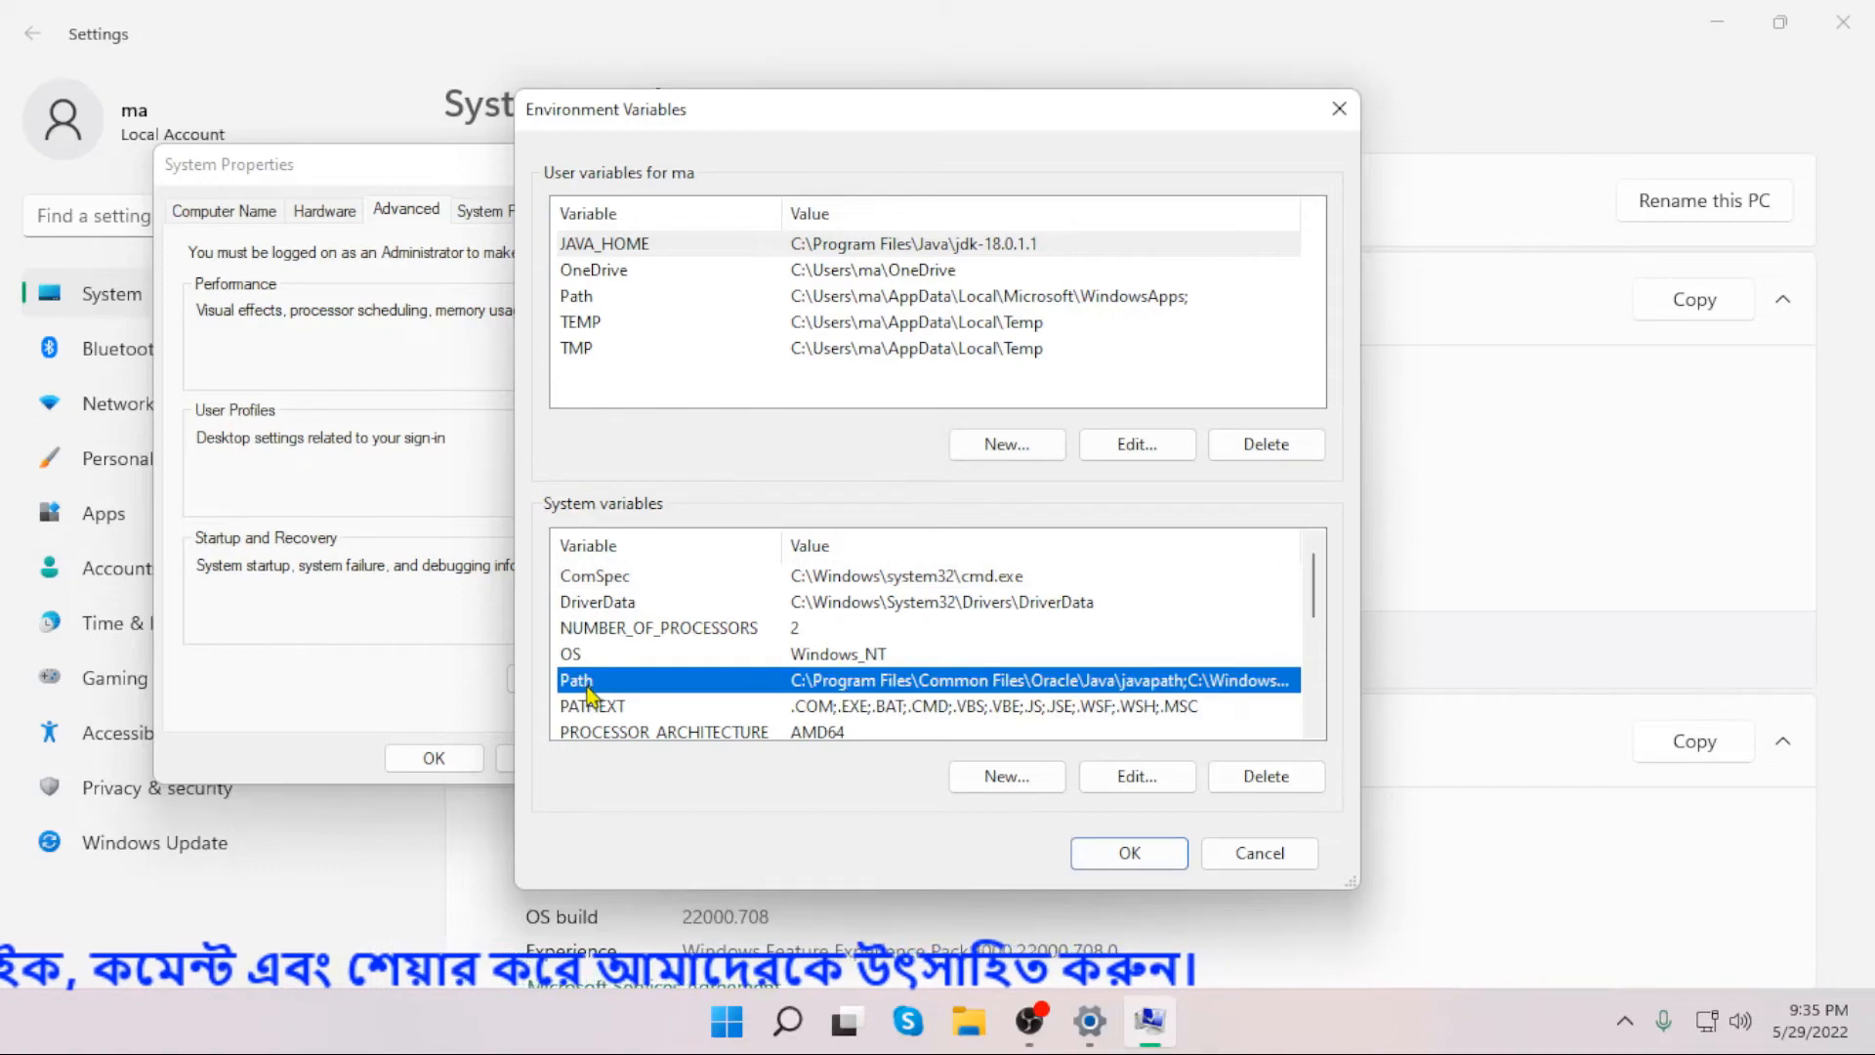
{"action": "left_click", "coordinate": [1130, 781]}
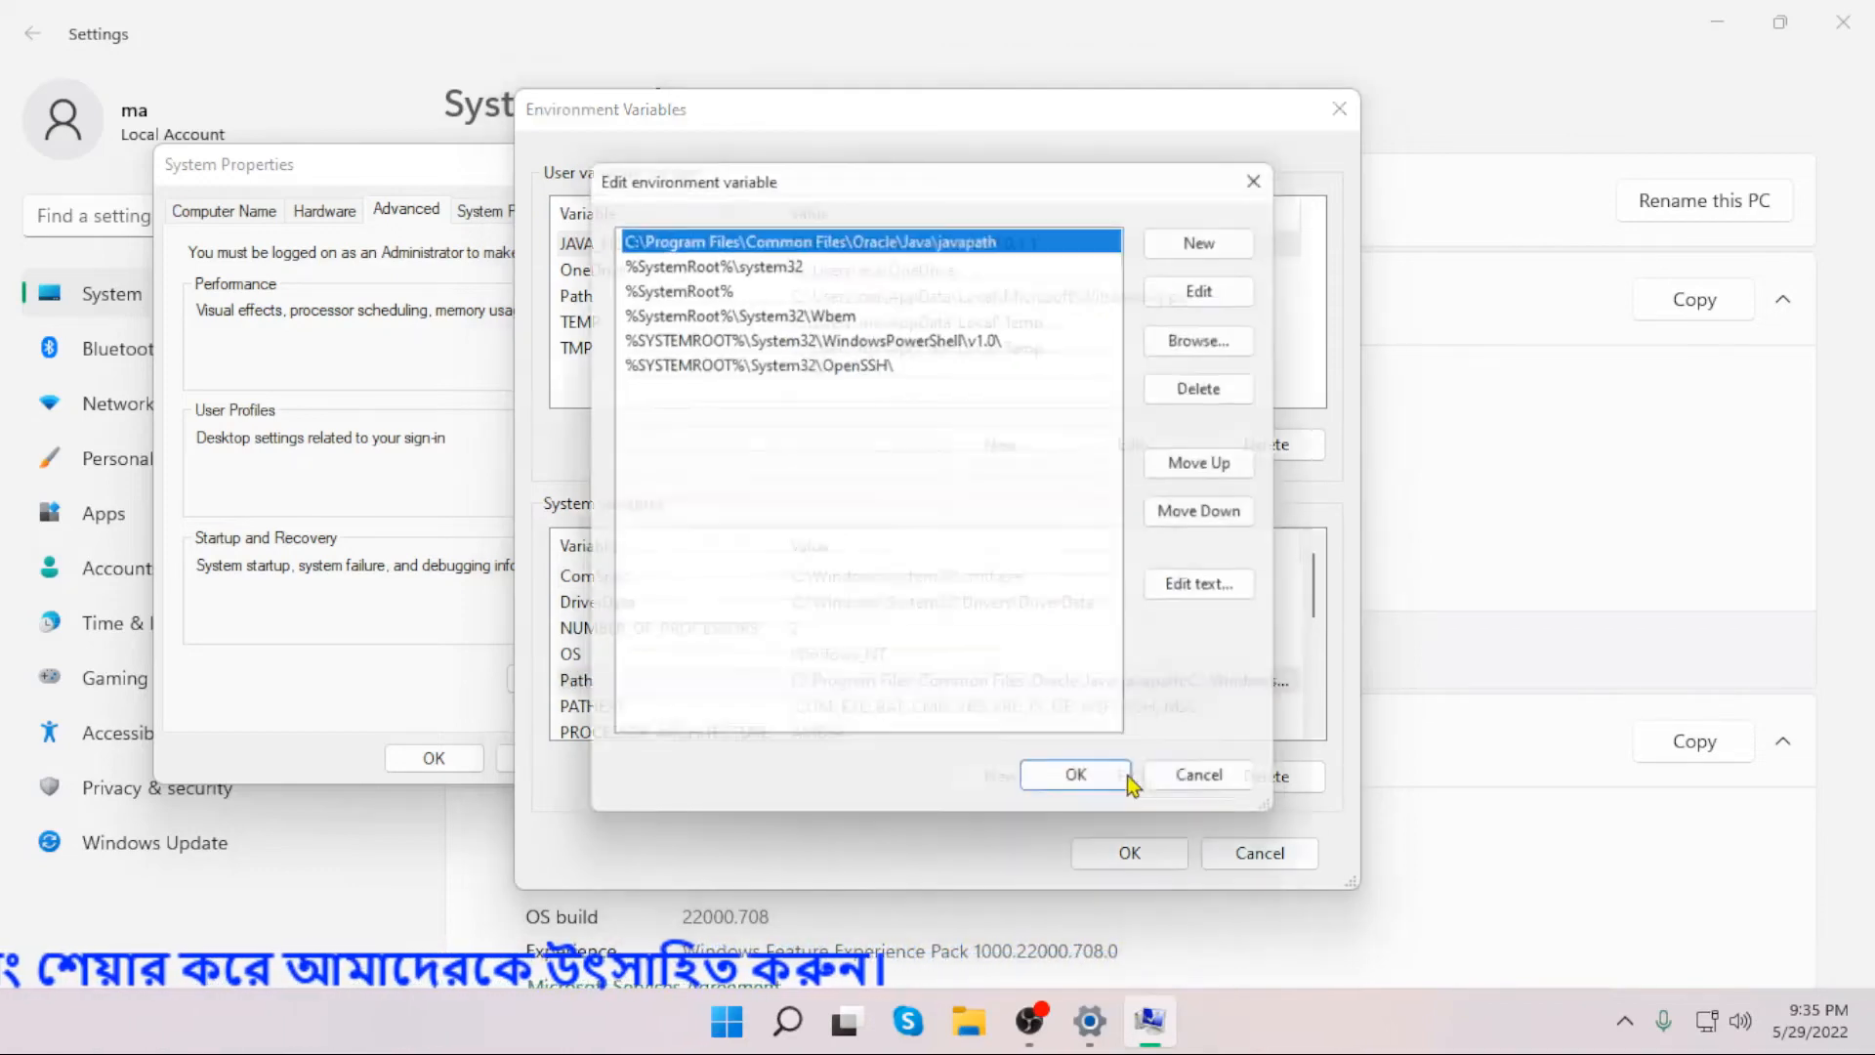
{"action": "left_click", "coordinate": [1220, 231]}
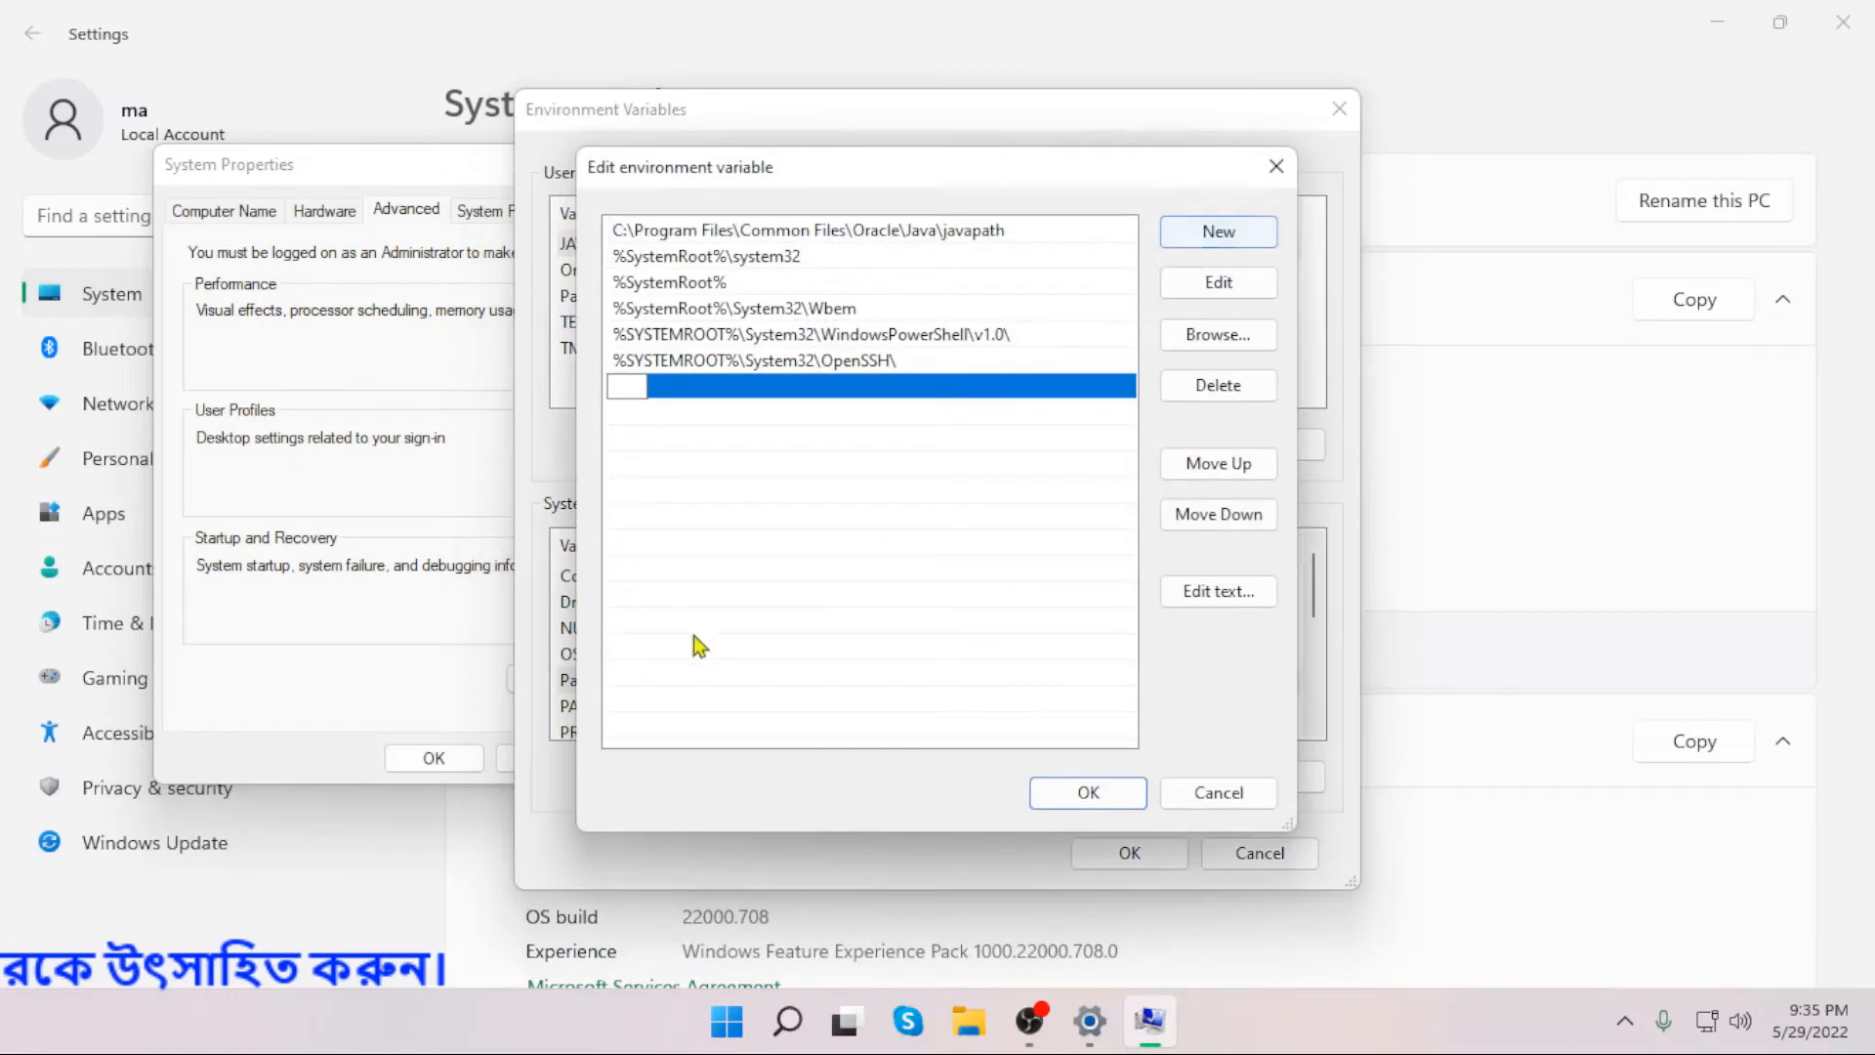
{"action": "left_click", "coordinate": [1223, 338]}
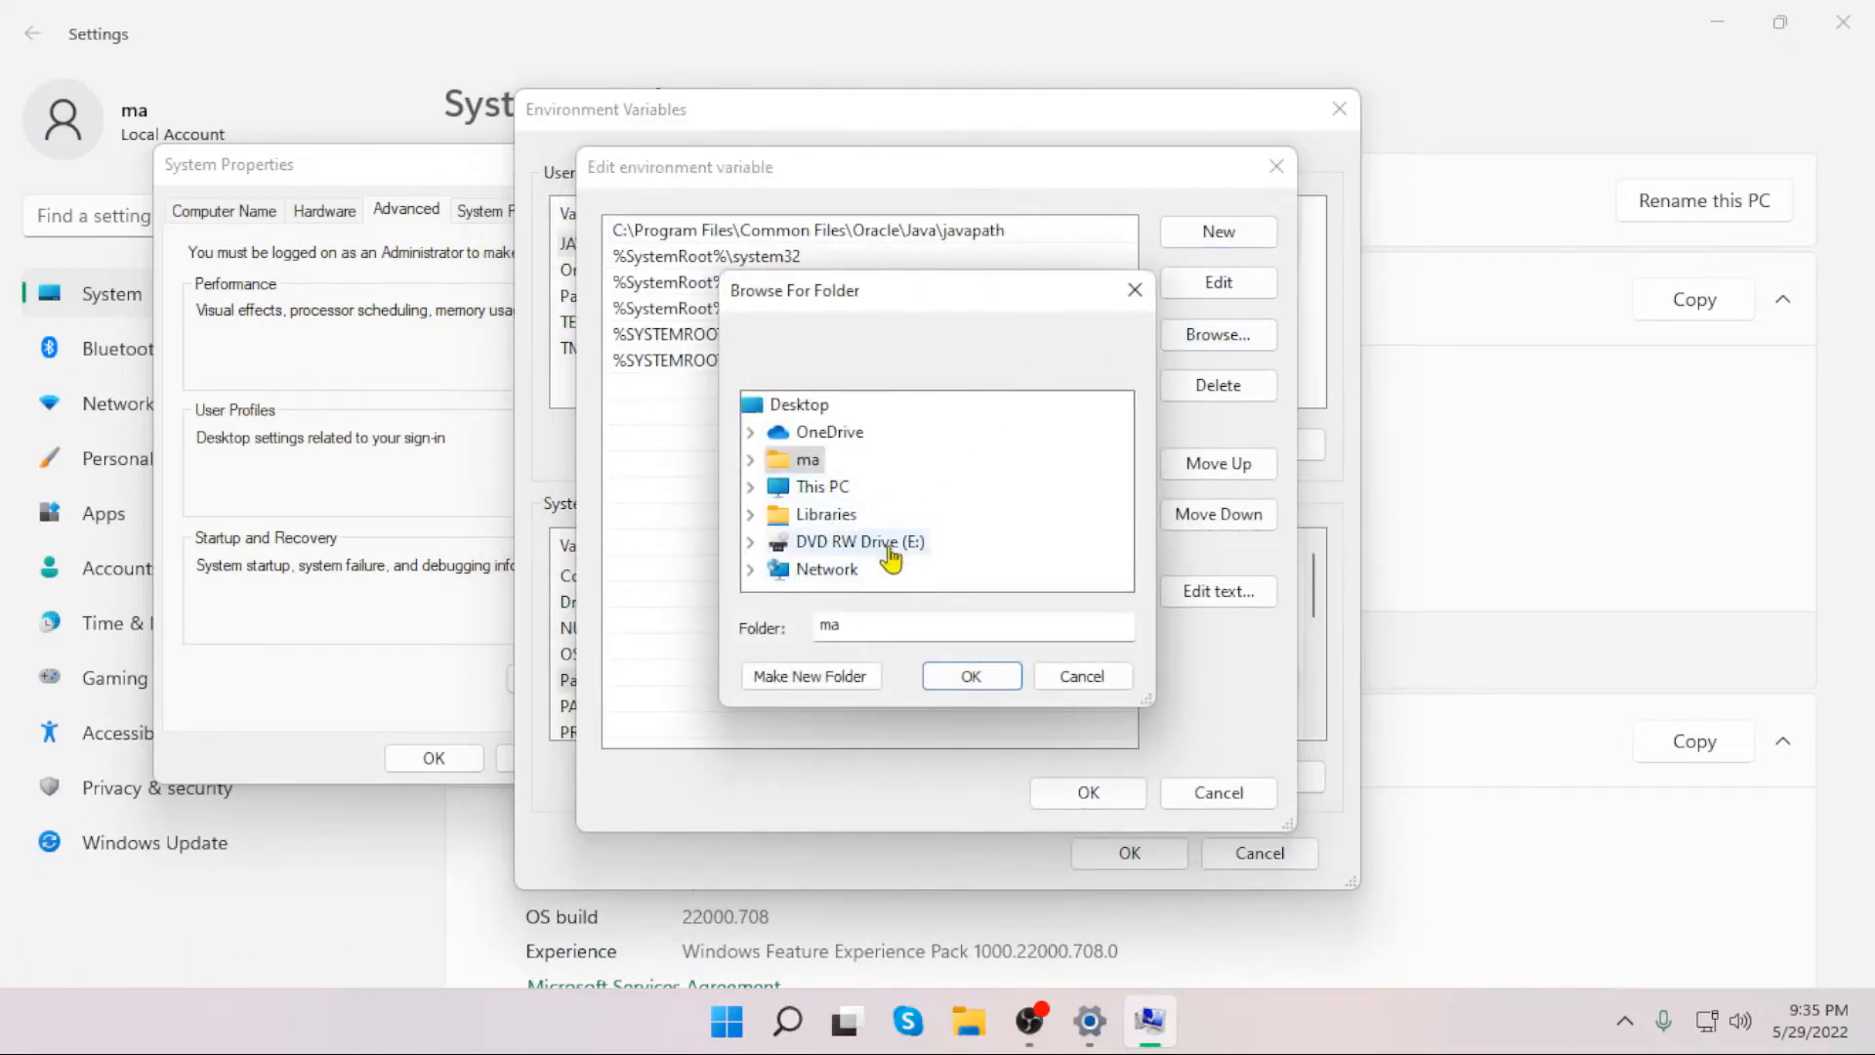
{"action": "double_click", "coordinate": [778, 493]}
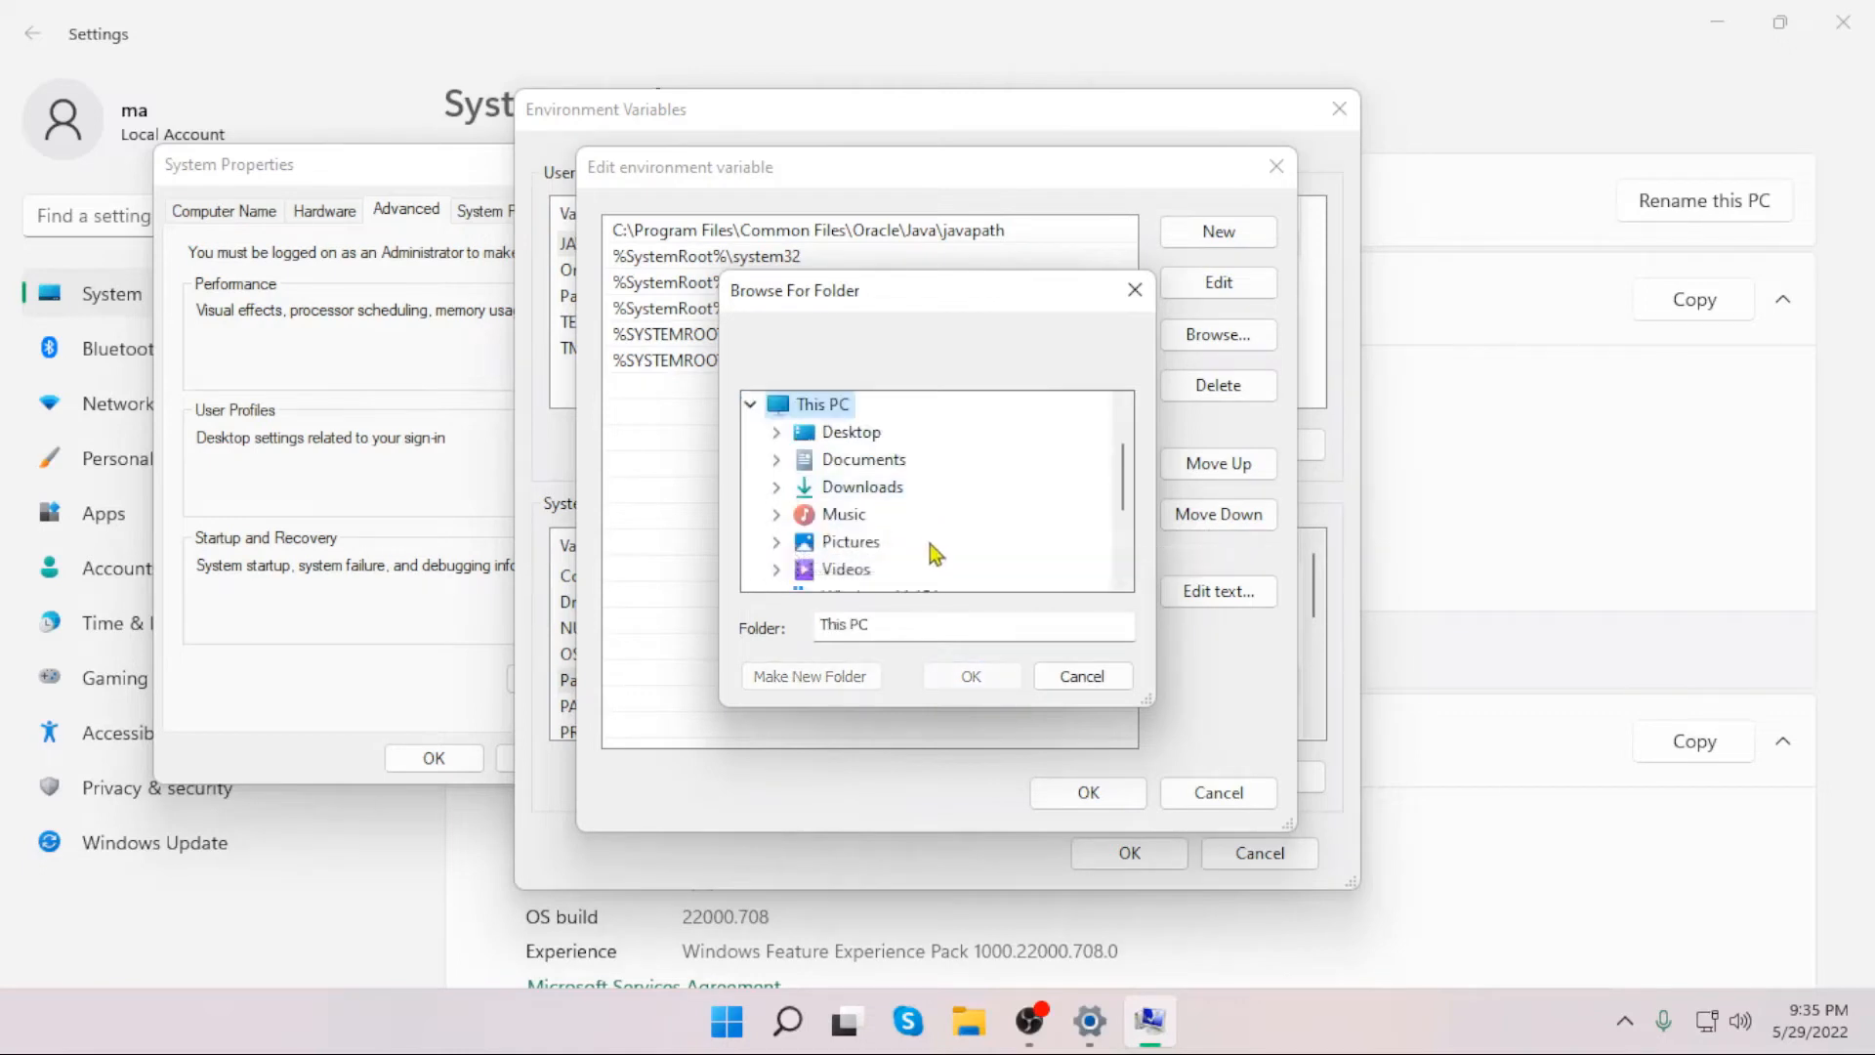
{"action": "scroll", "coordinate": [933, 547], "scroll_direction": "down", "scroll_amount": 2}
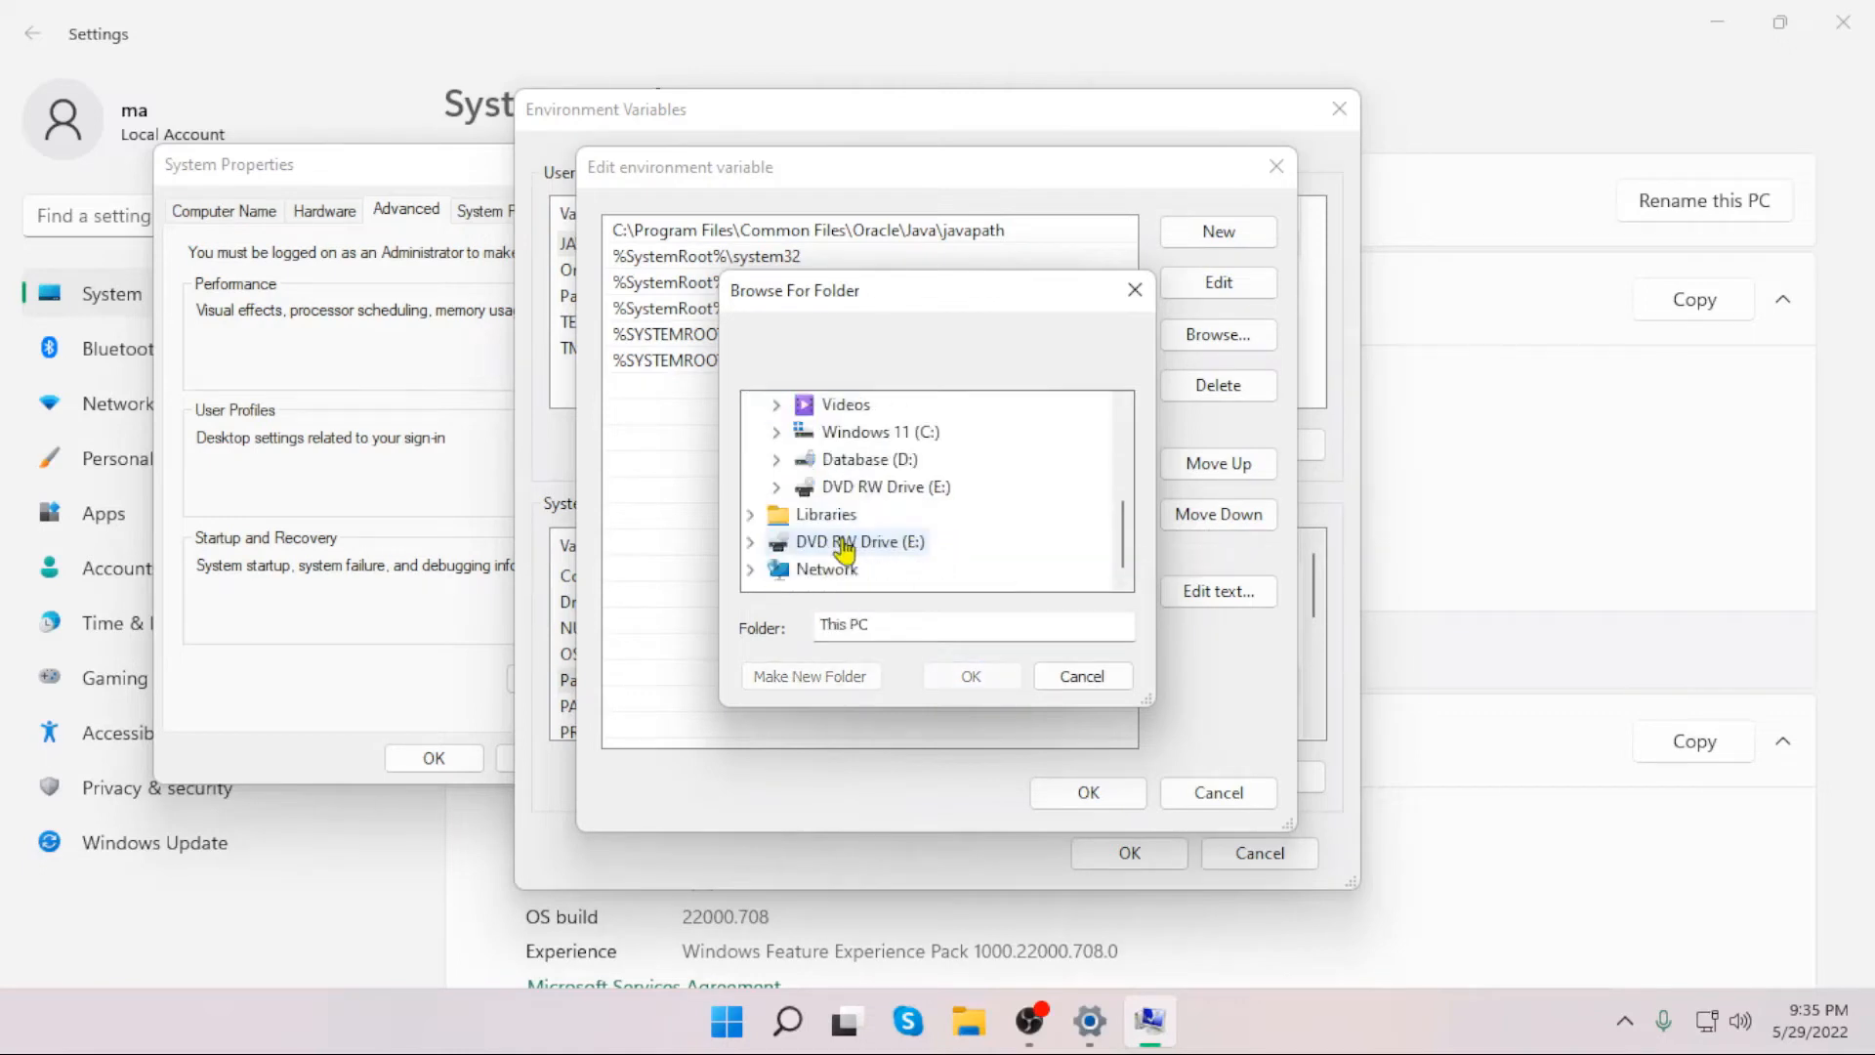
{"action": "double_click", "coordinate": [799, 434]}
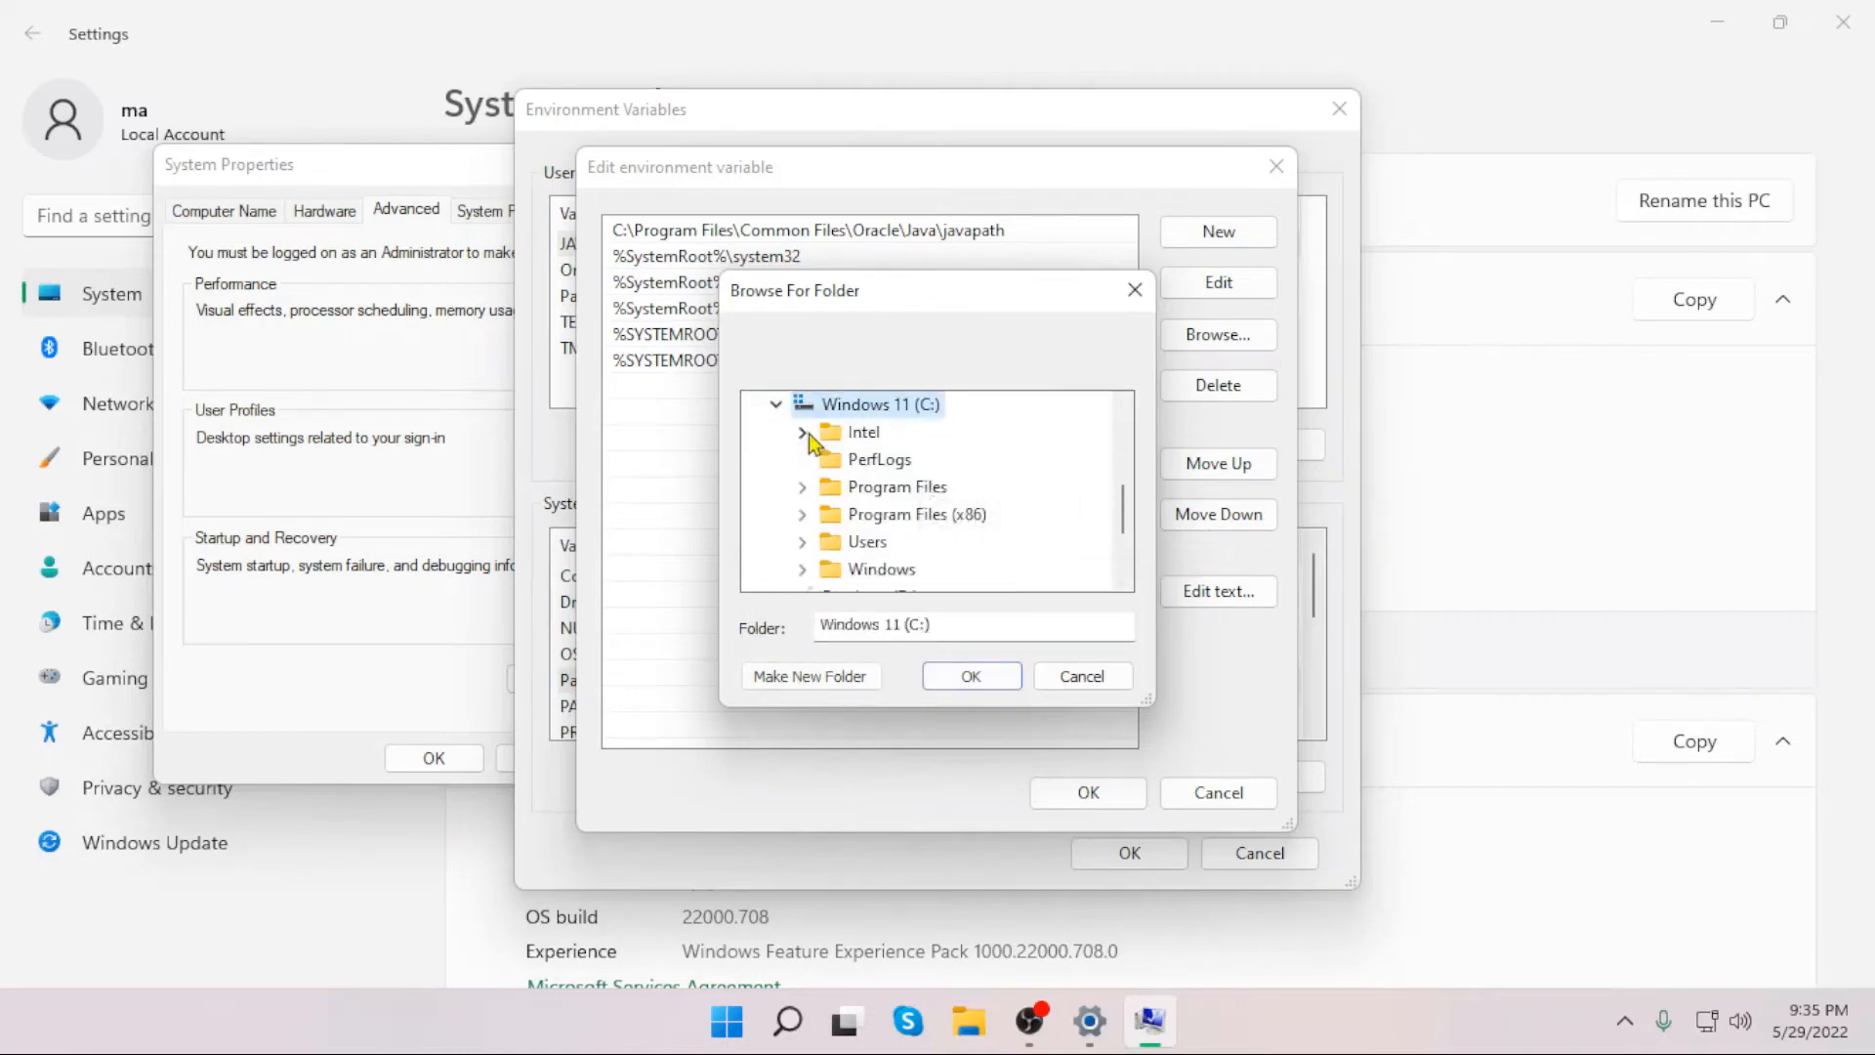
{"action": "double_click", "coordinate": [868, 488]}
{"action": "scroll", "coordinate": [872, 503], "scroll_direction": "down", "scroll_amount": 2}
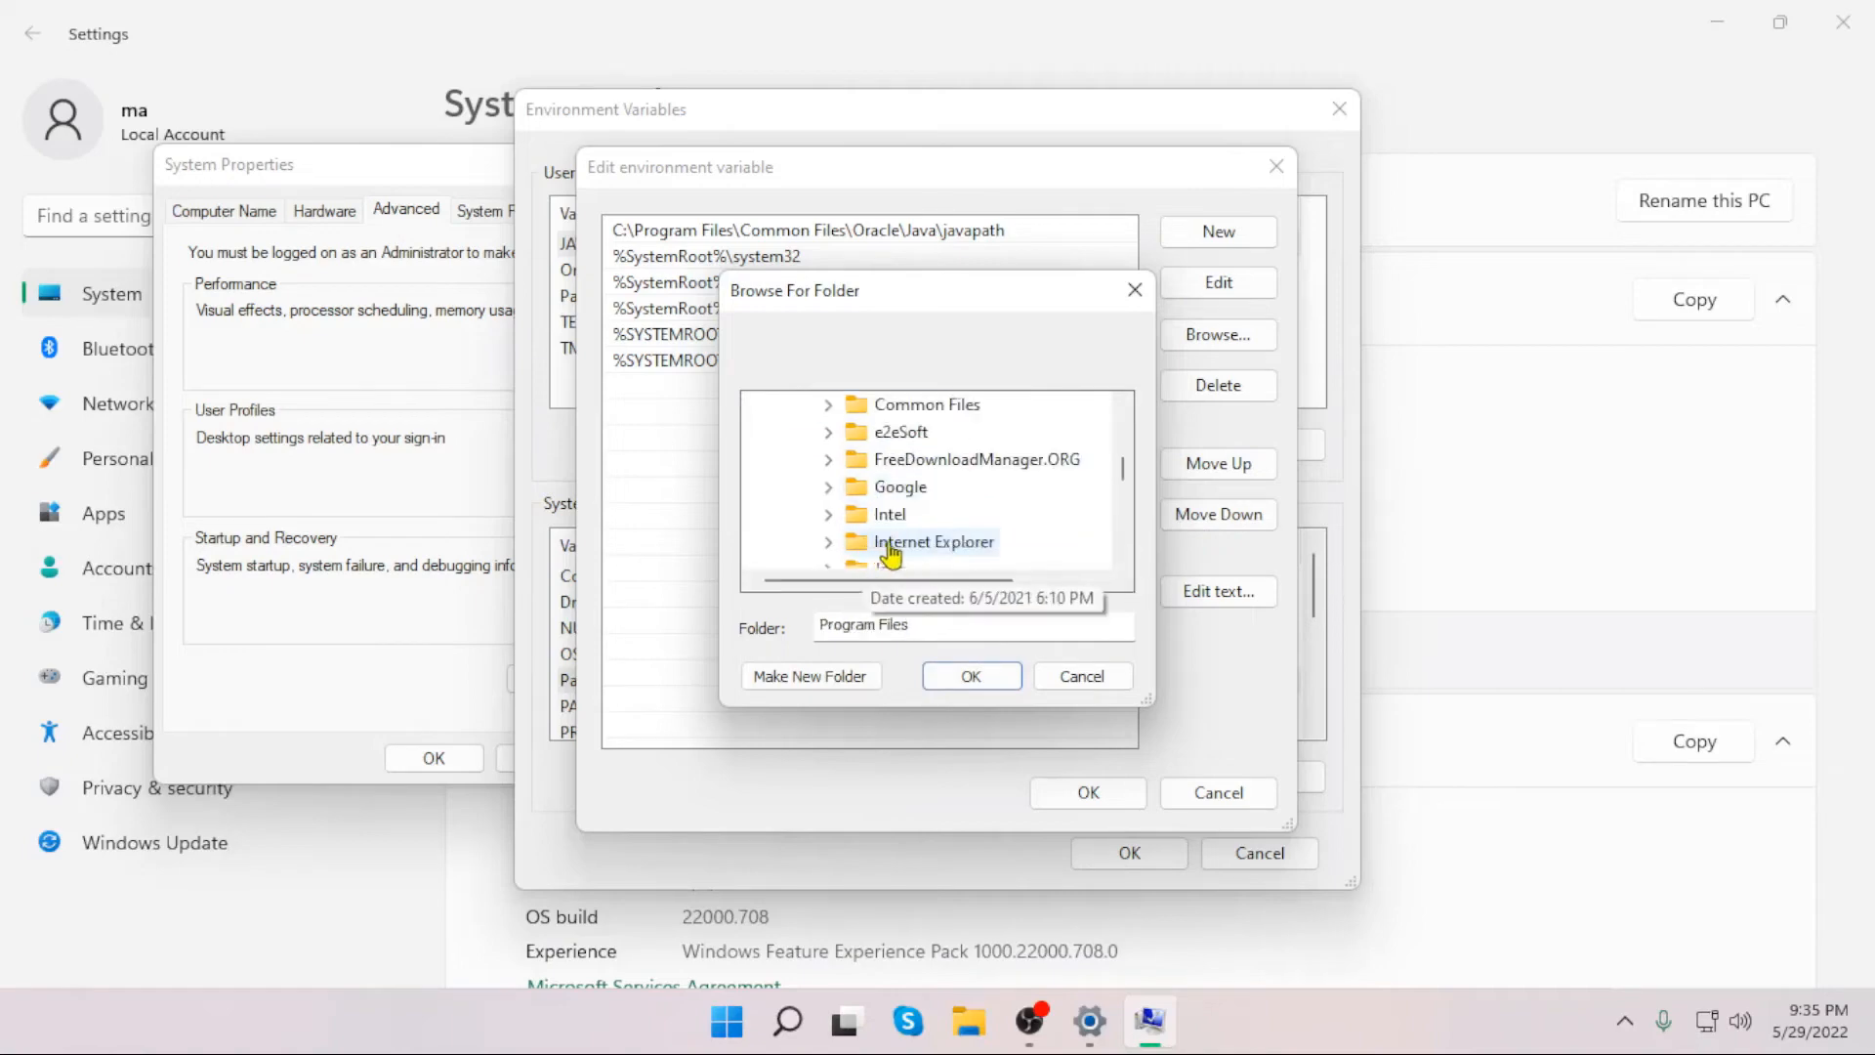
{"action": "double_click", "coordinate": [861, 494]}
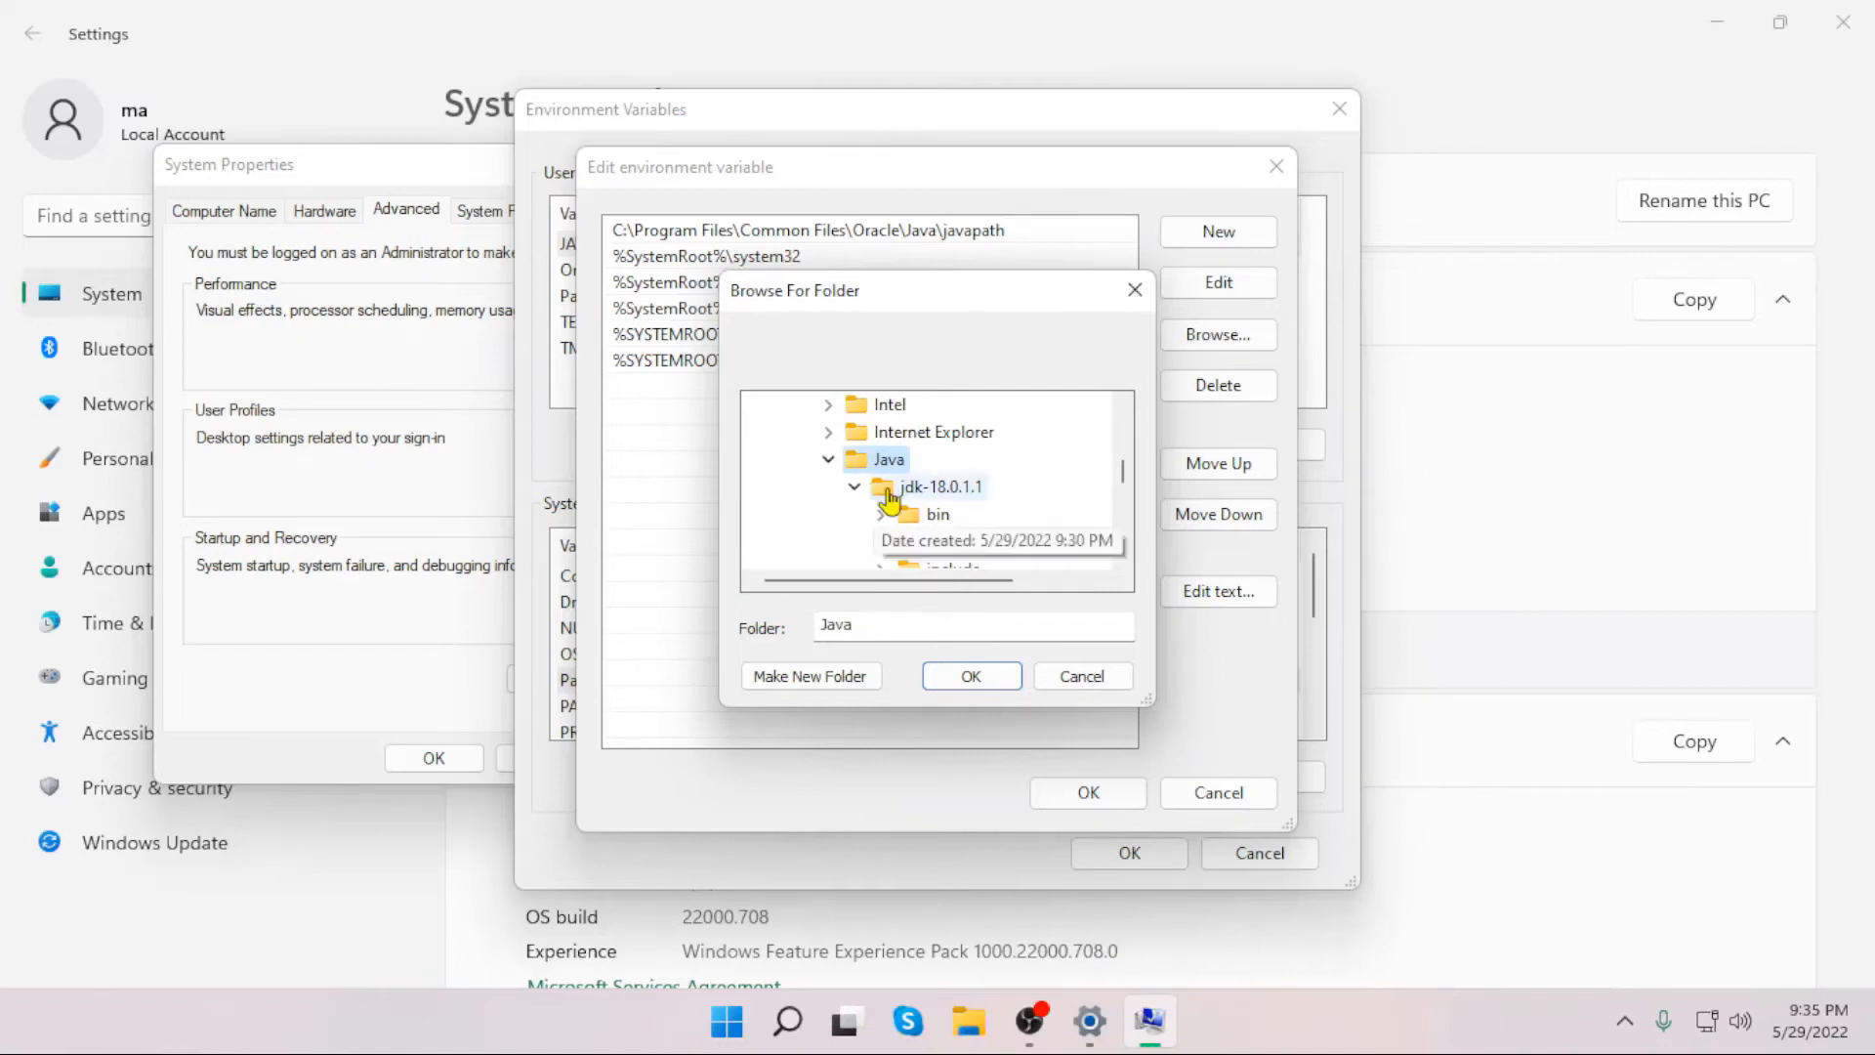
{"action": "left_click", "coordinate": [887, 495]}
{"action": "scroll", "coordinate": [900, 489], "scroll_direction": "down", "scroll_amount": 1}
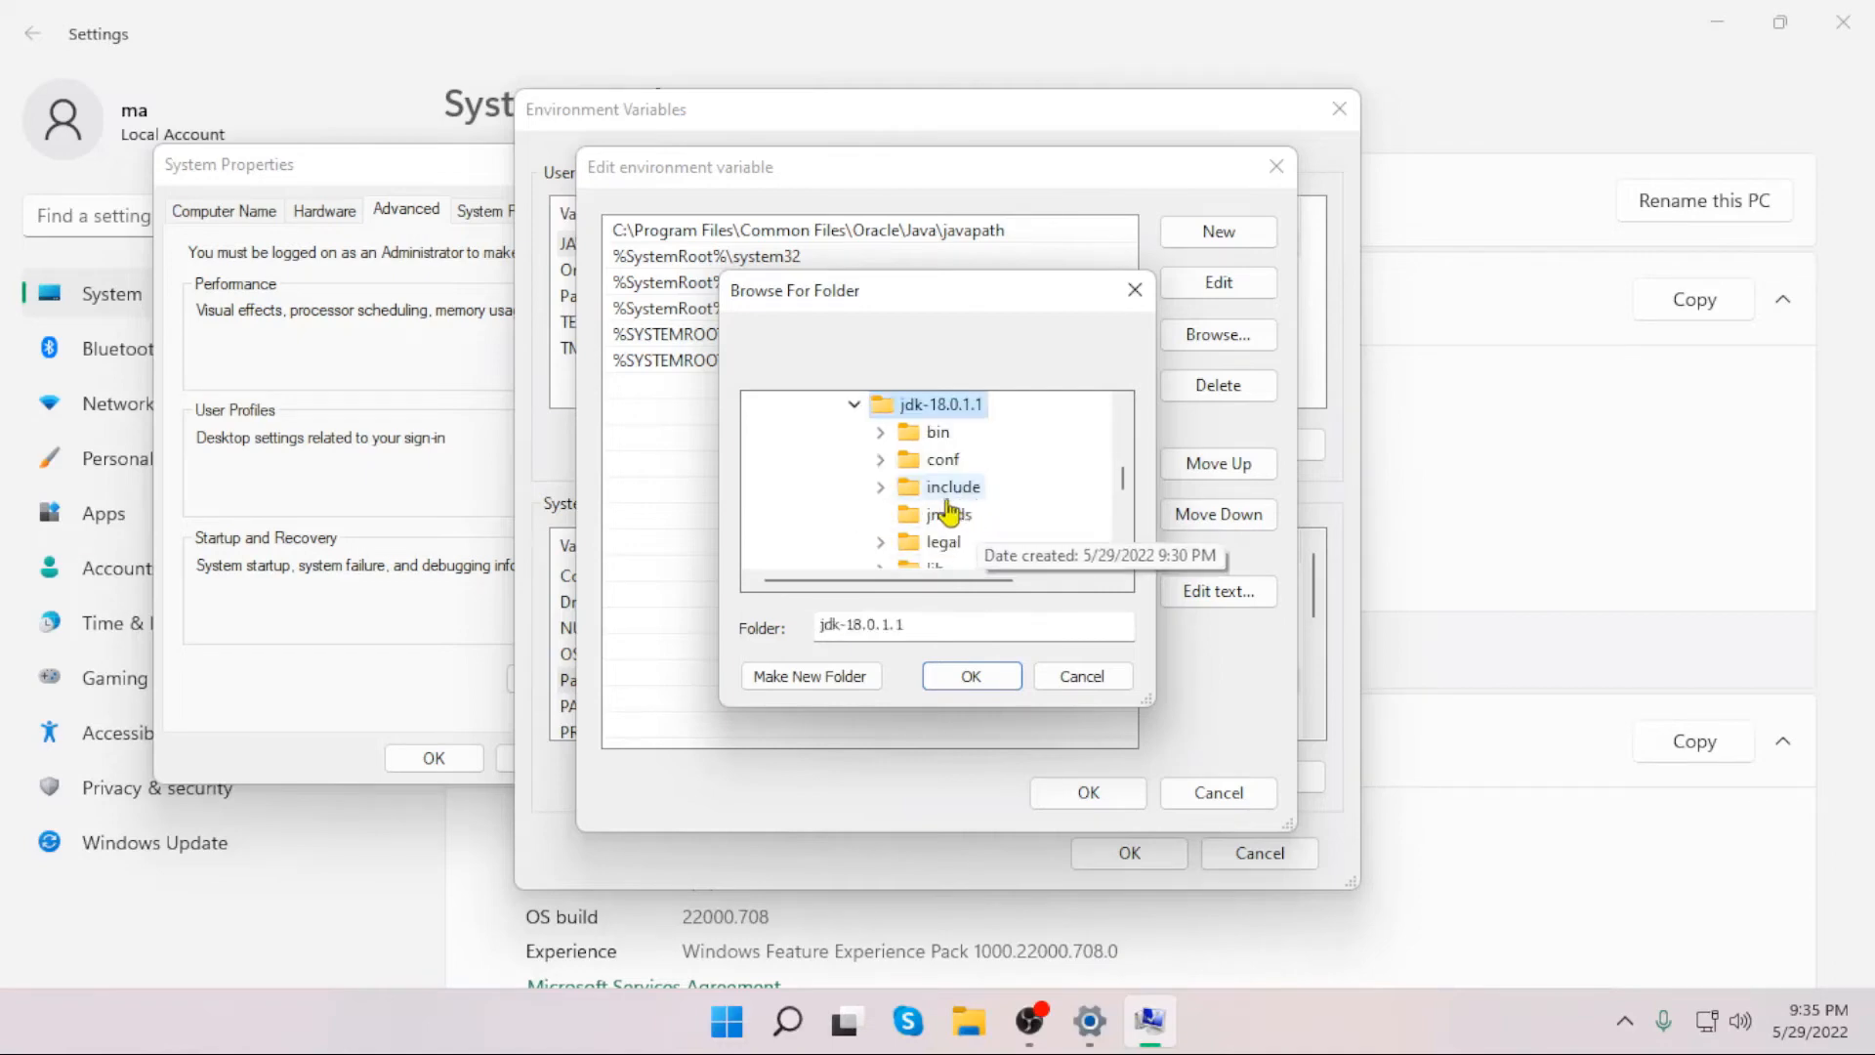
{"action": "left_click", "coordinate": [900, 444]}
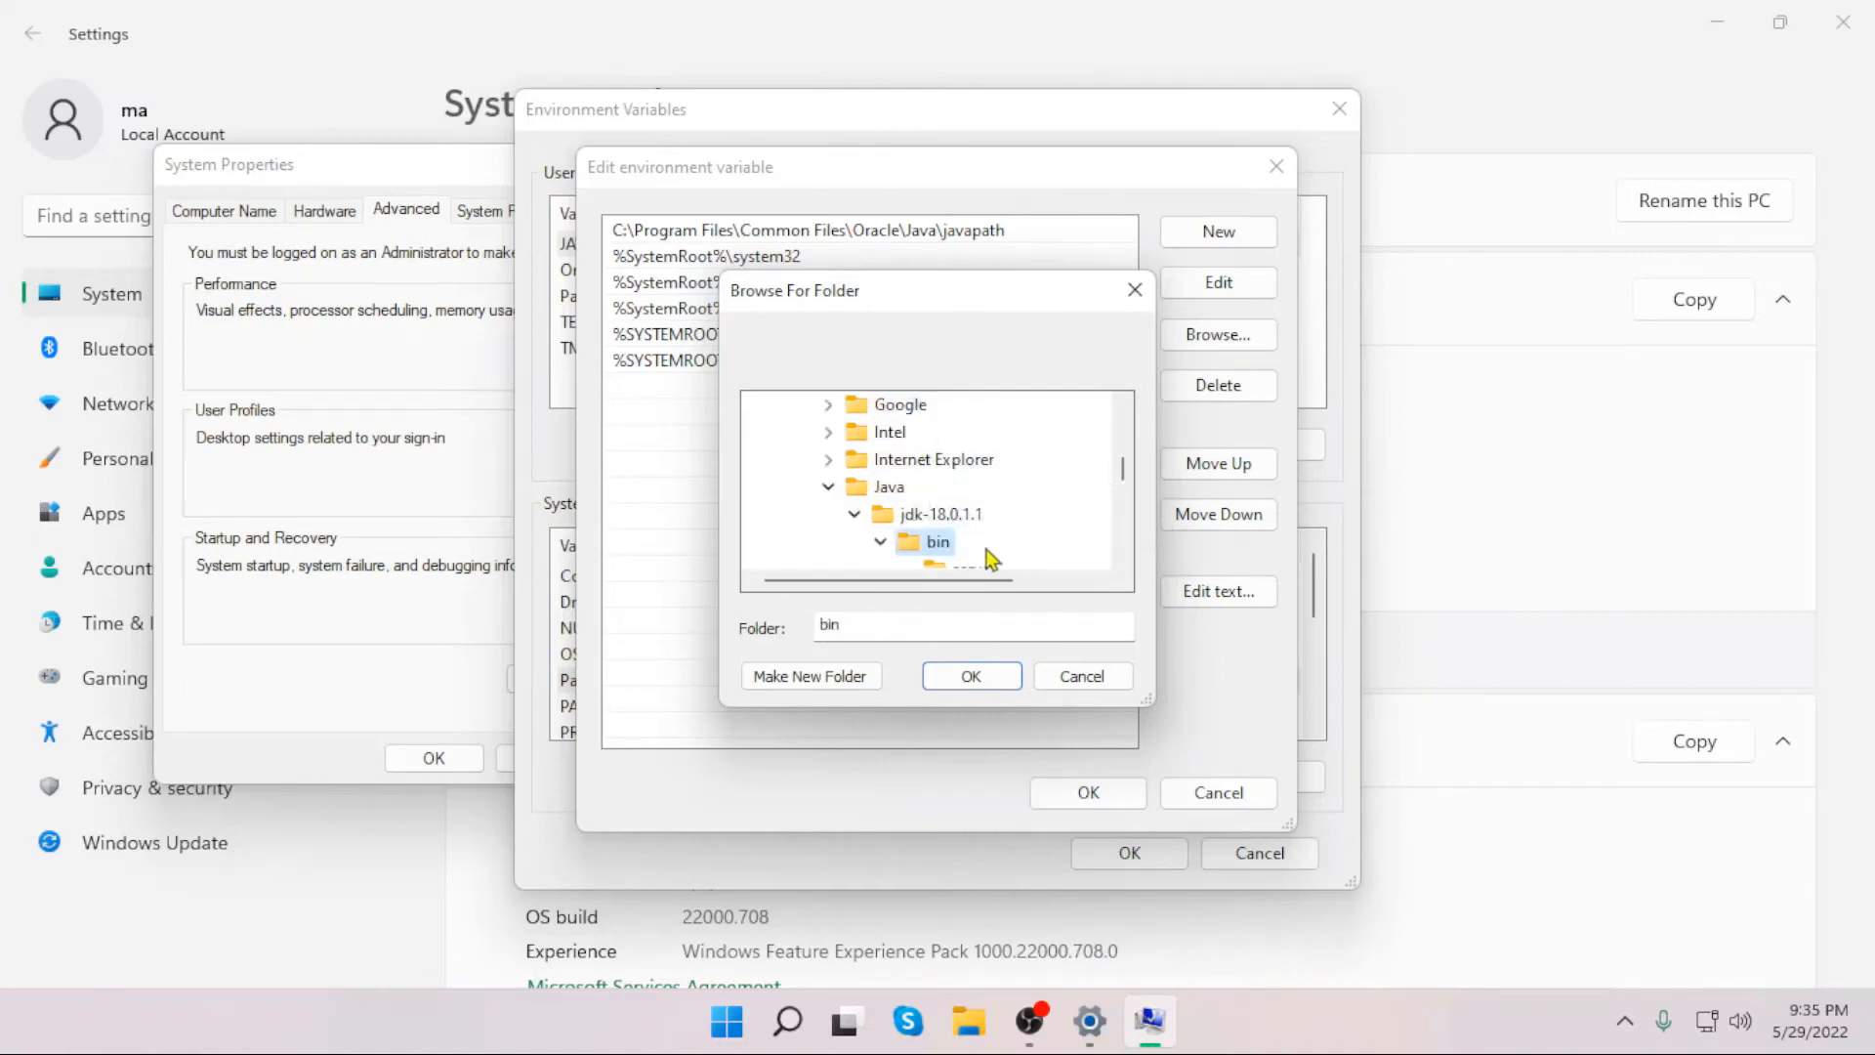
{"action": "scroll", "coordinate": [1036, 557], "scroll_direction": "down", "scroll_amount": 1}
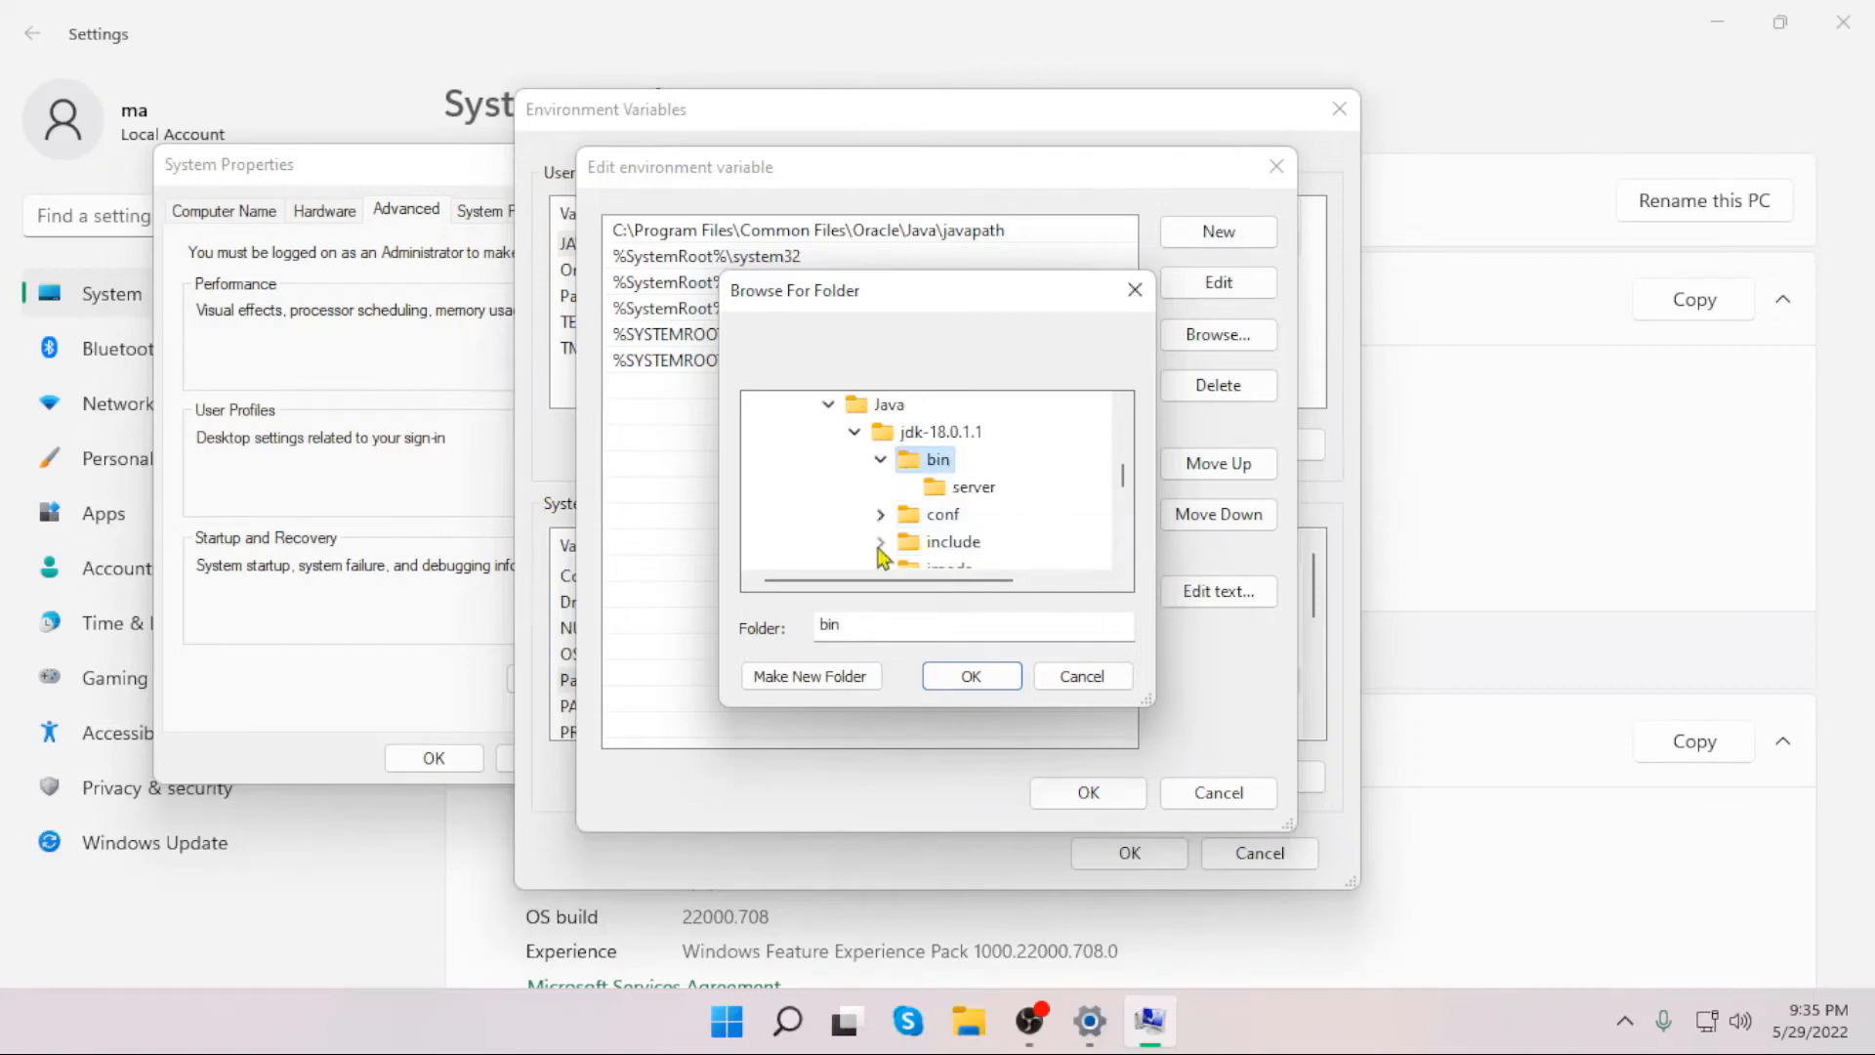
{"action": "left_click", "coordinate": [971, 679]}
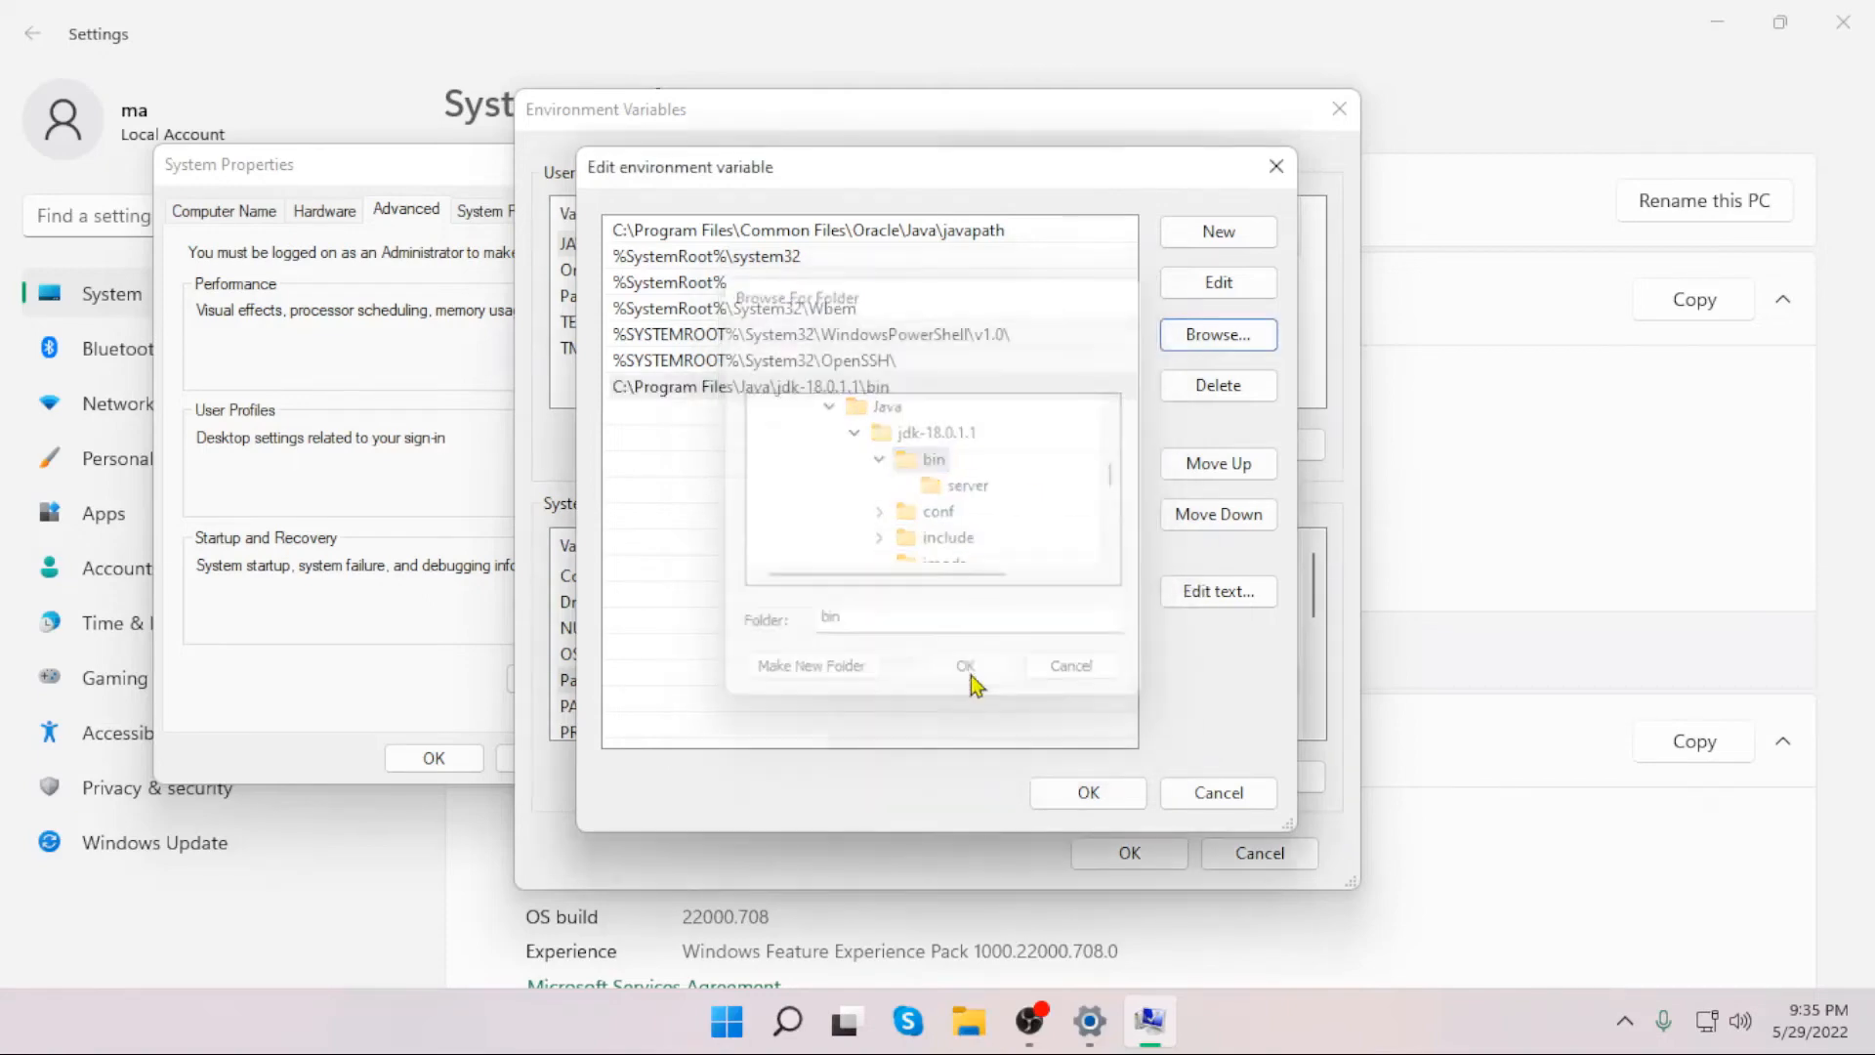
{"action": "left_click", "coordinate": [1086, 793]}
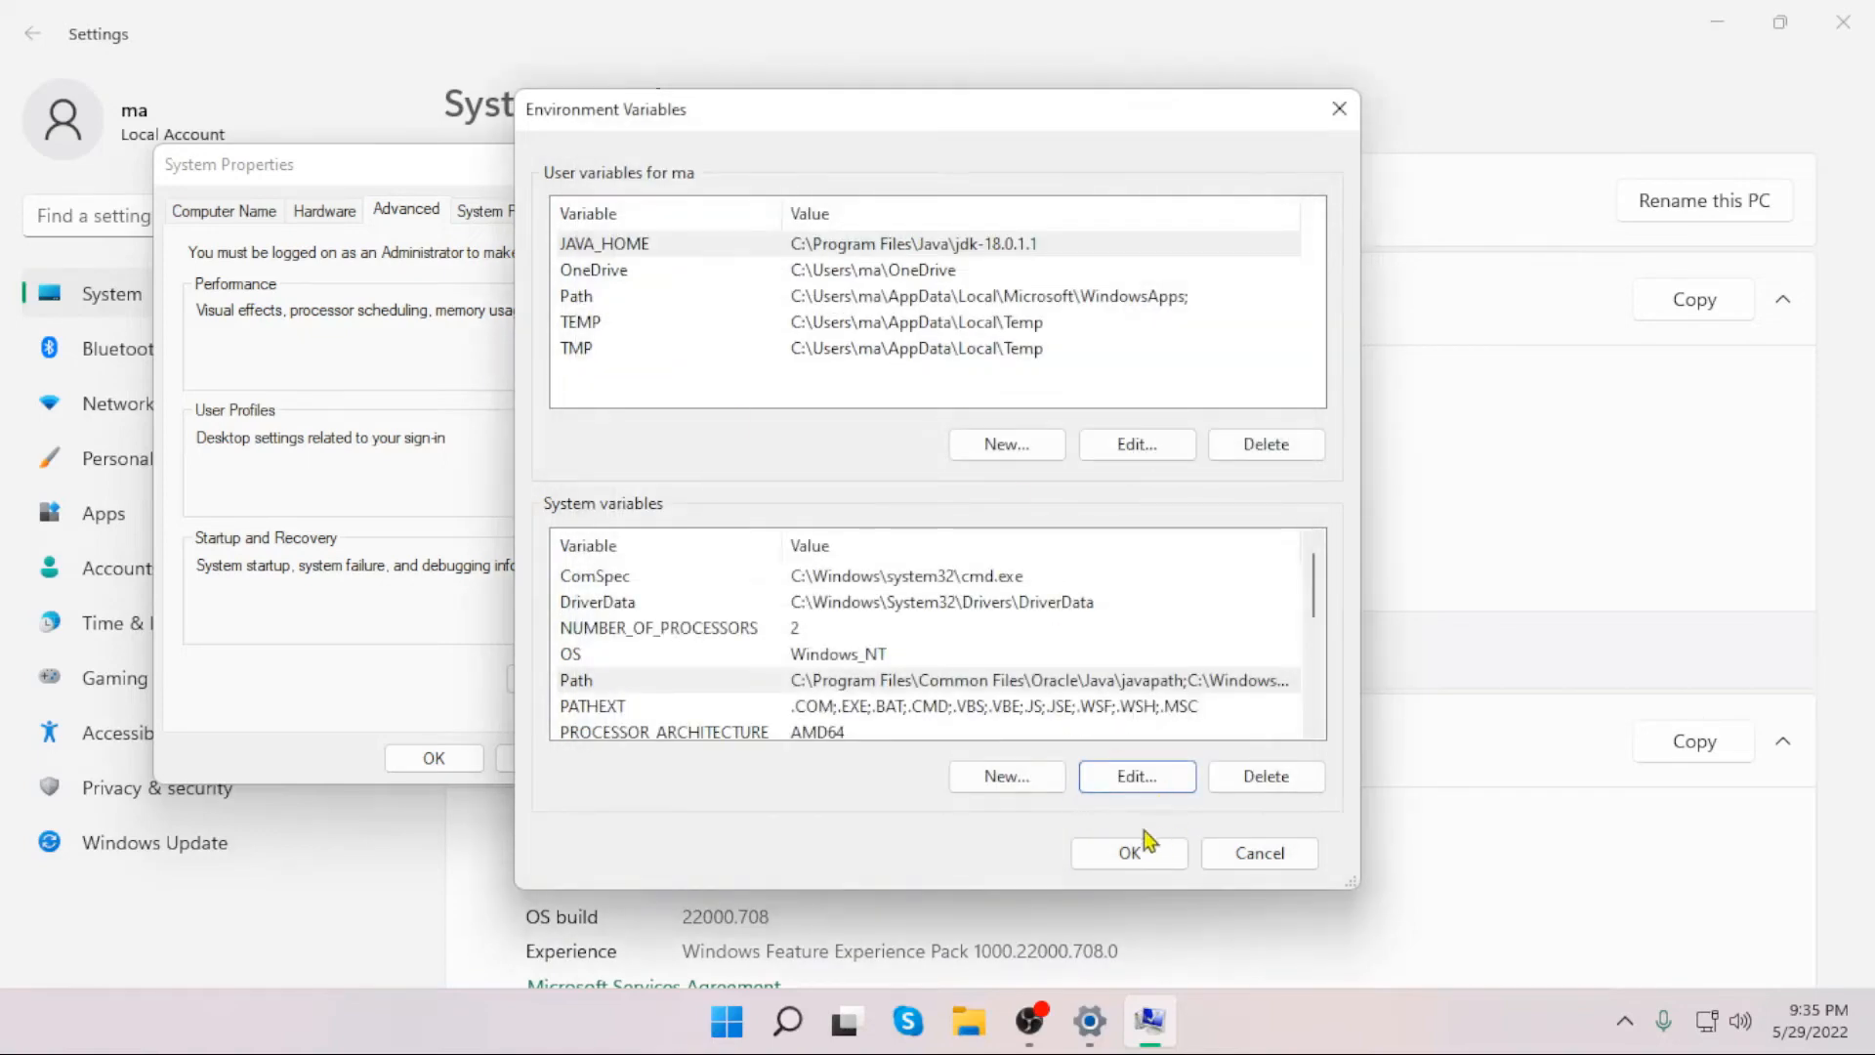
- Save the environment variables, accept the system properties and close the Settings window
{"action": "left_click", "coordinate": [1125, 860]}
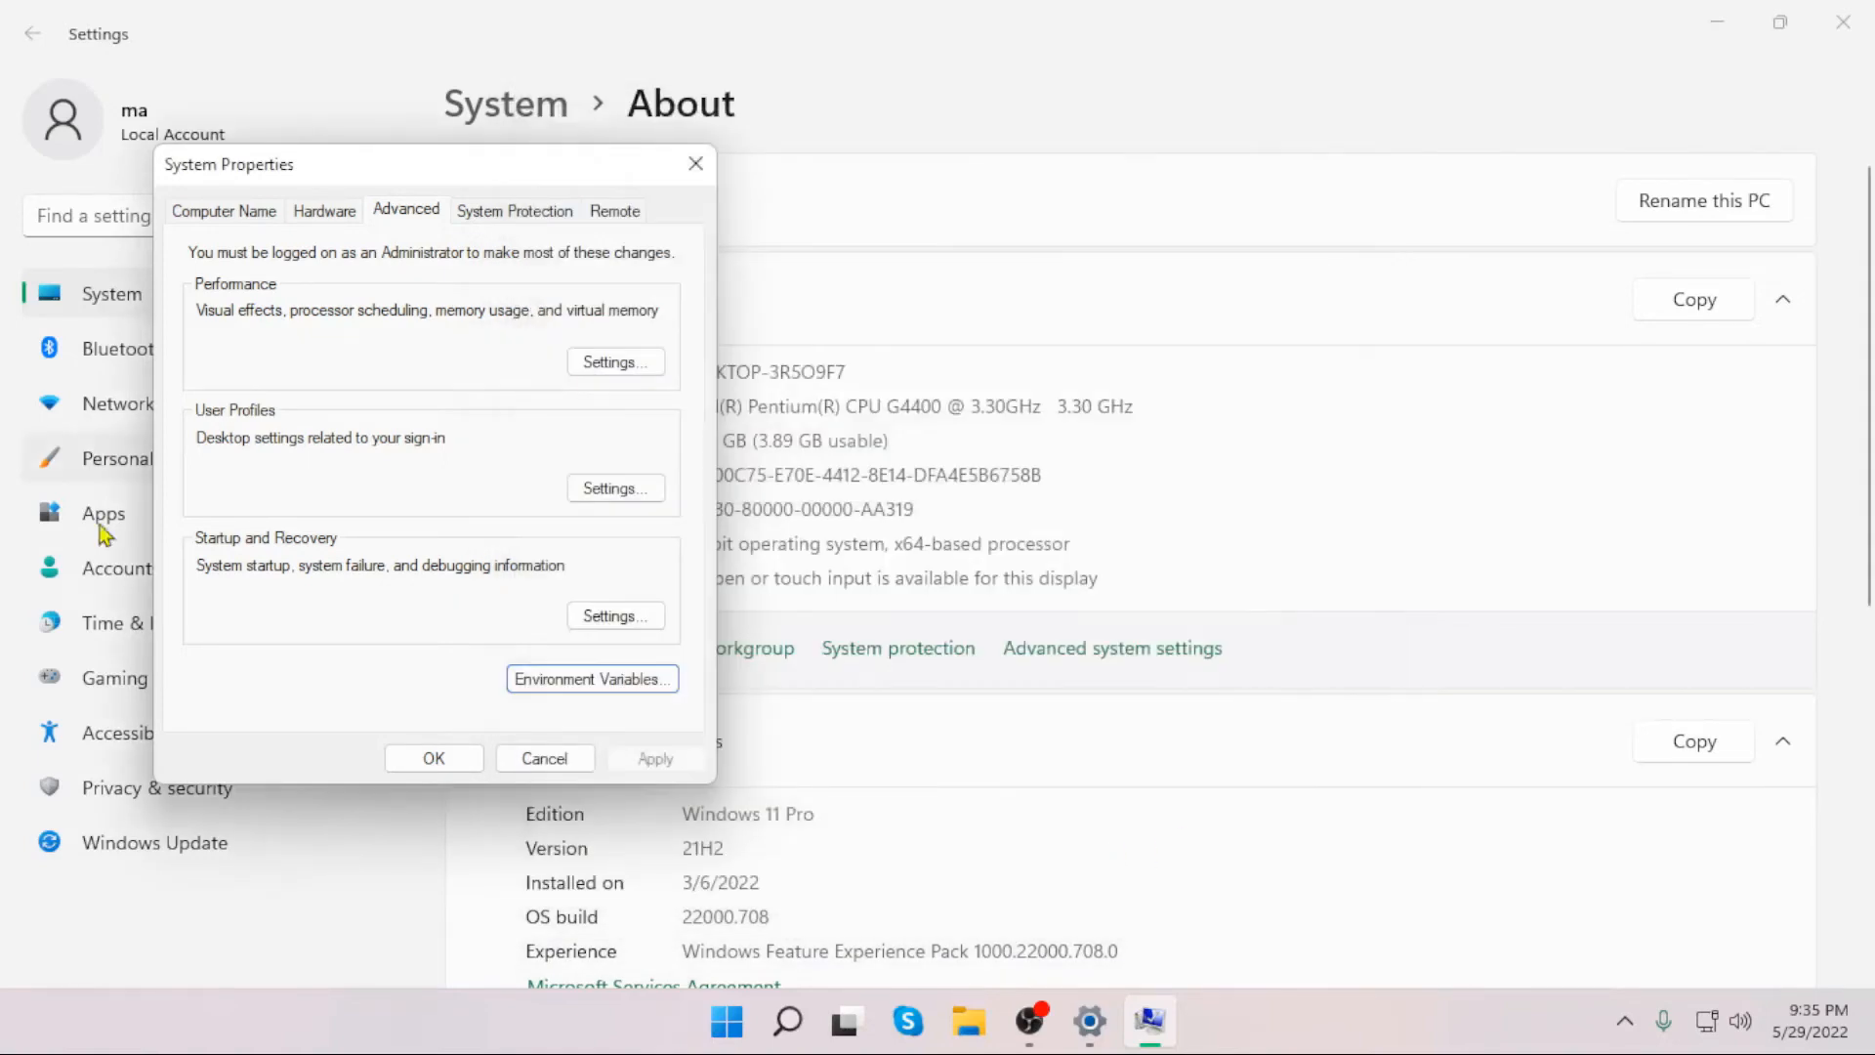
{"action": "left_click", "coordinate": [434, 759]}
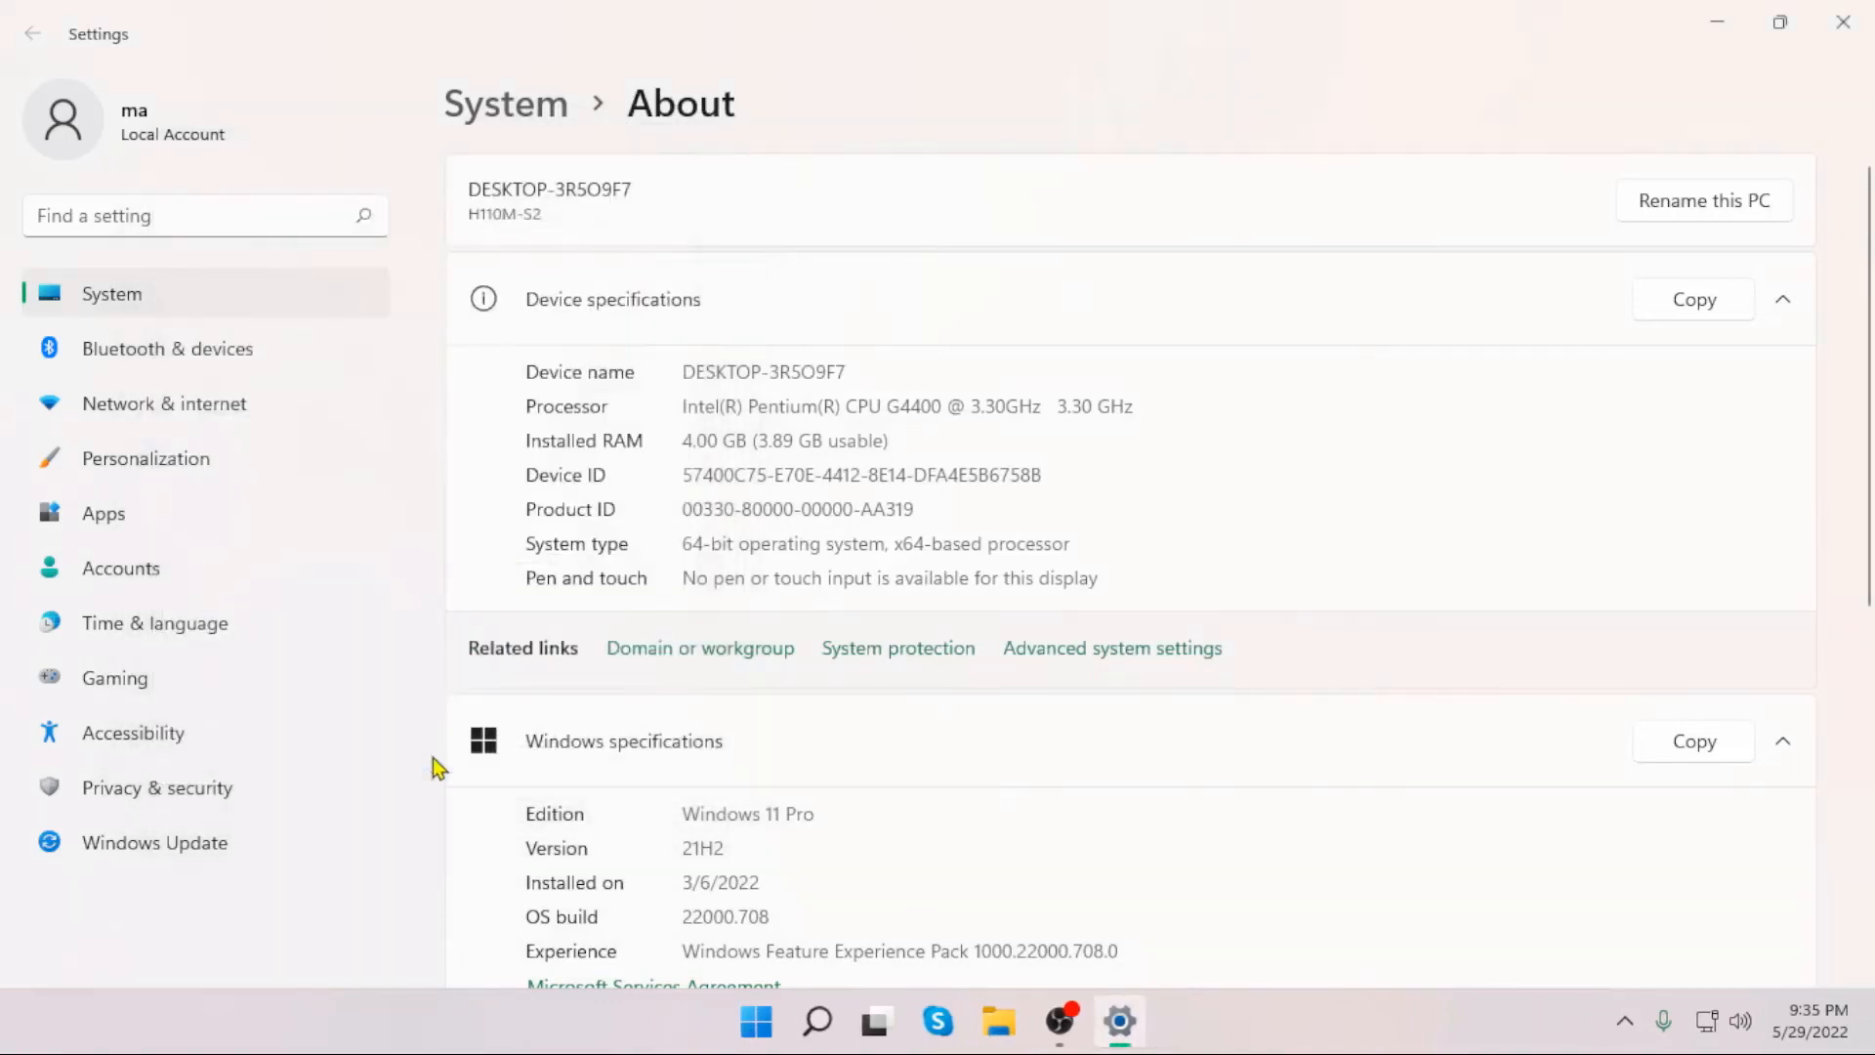
{"action": "left_click", "coordinate": [1824, 22]}
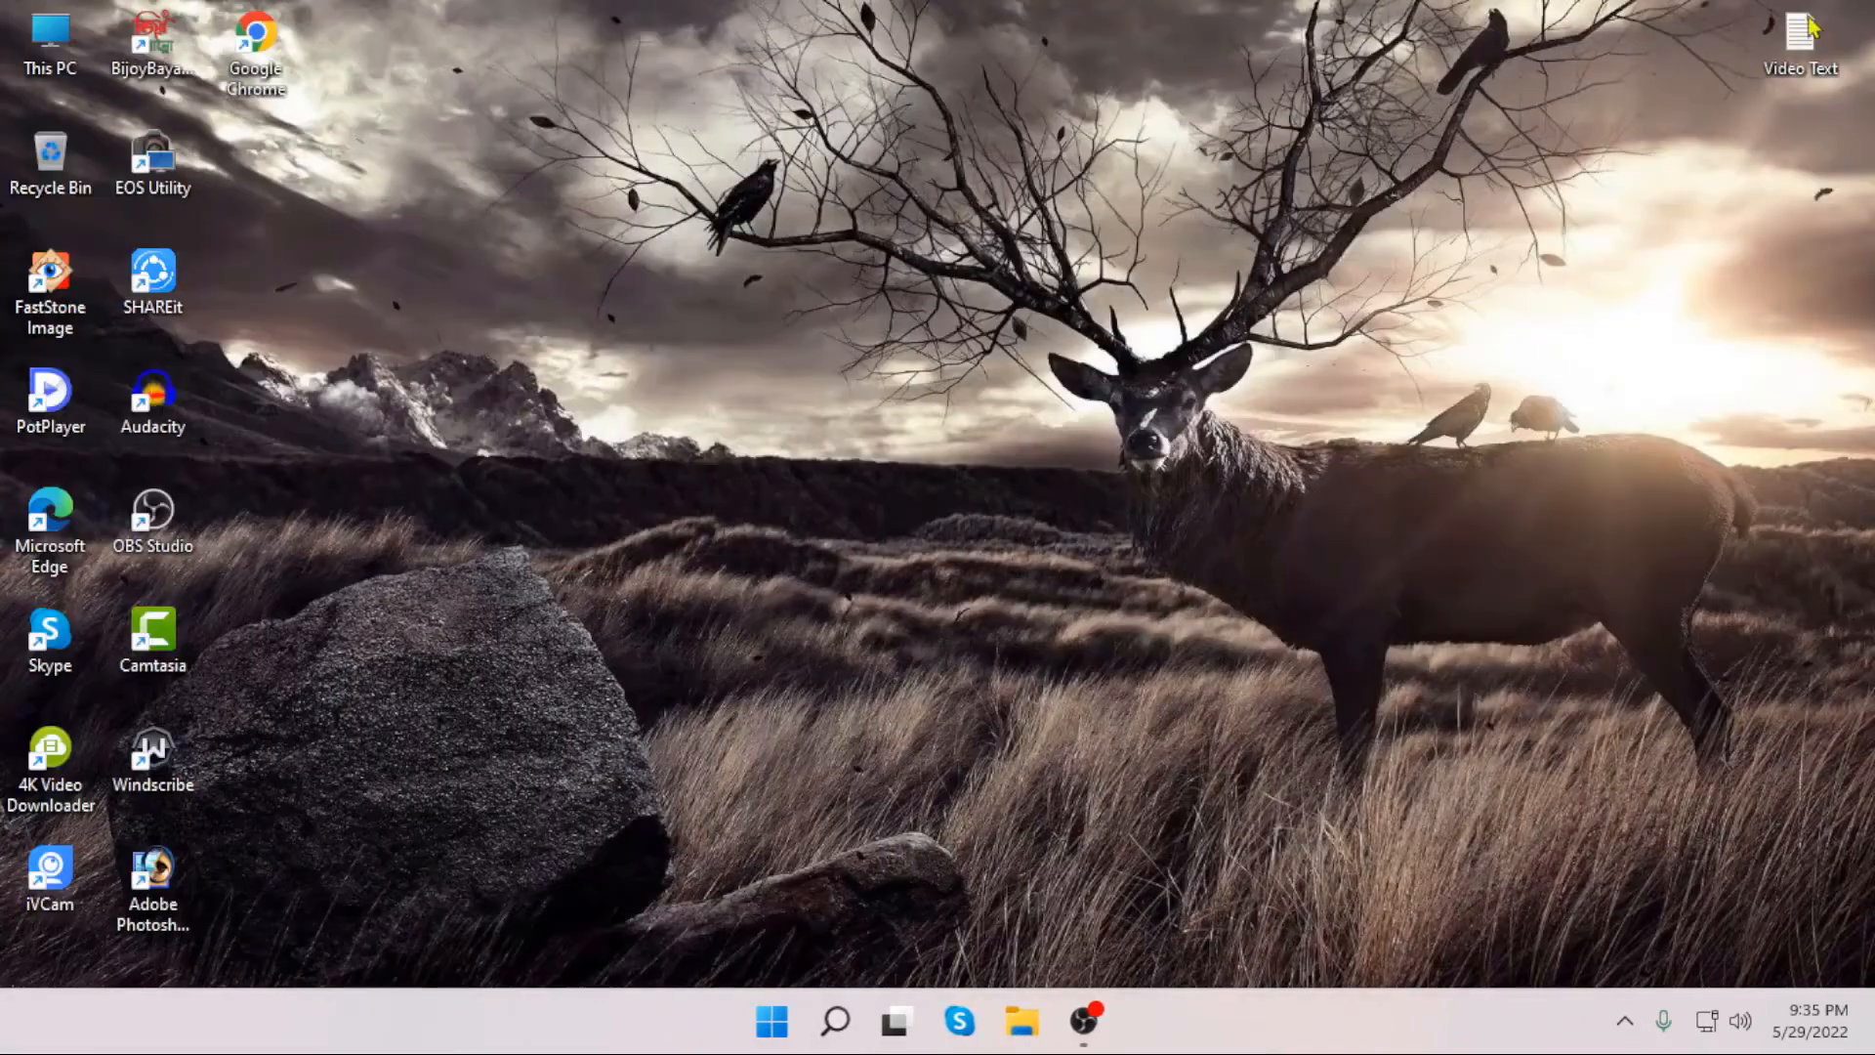
{"action": "right_click", "coordinate": [907, 226]}
{"action": "left_click", "coordinate": [996, 343]}
{"action": "right_click", "coordinate": [803, 213]}
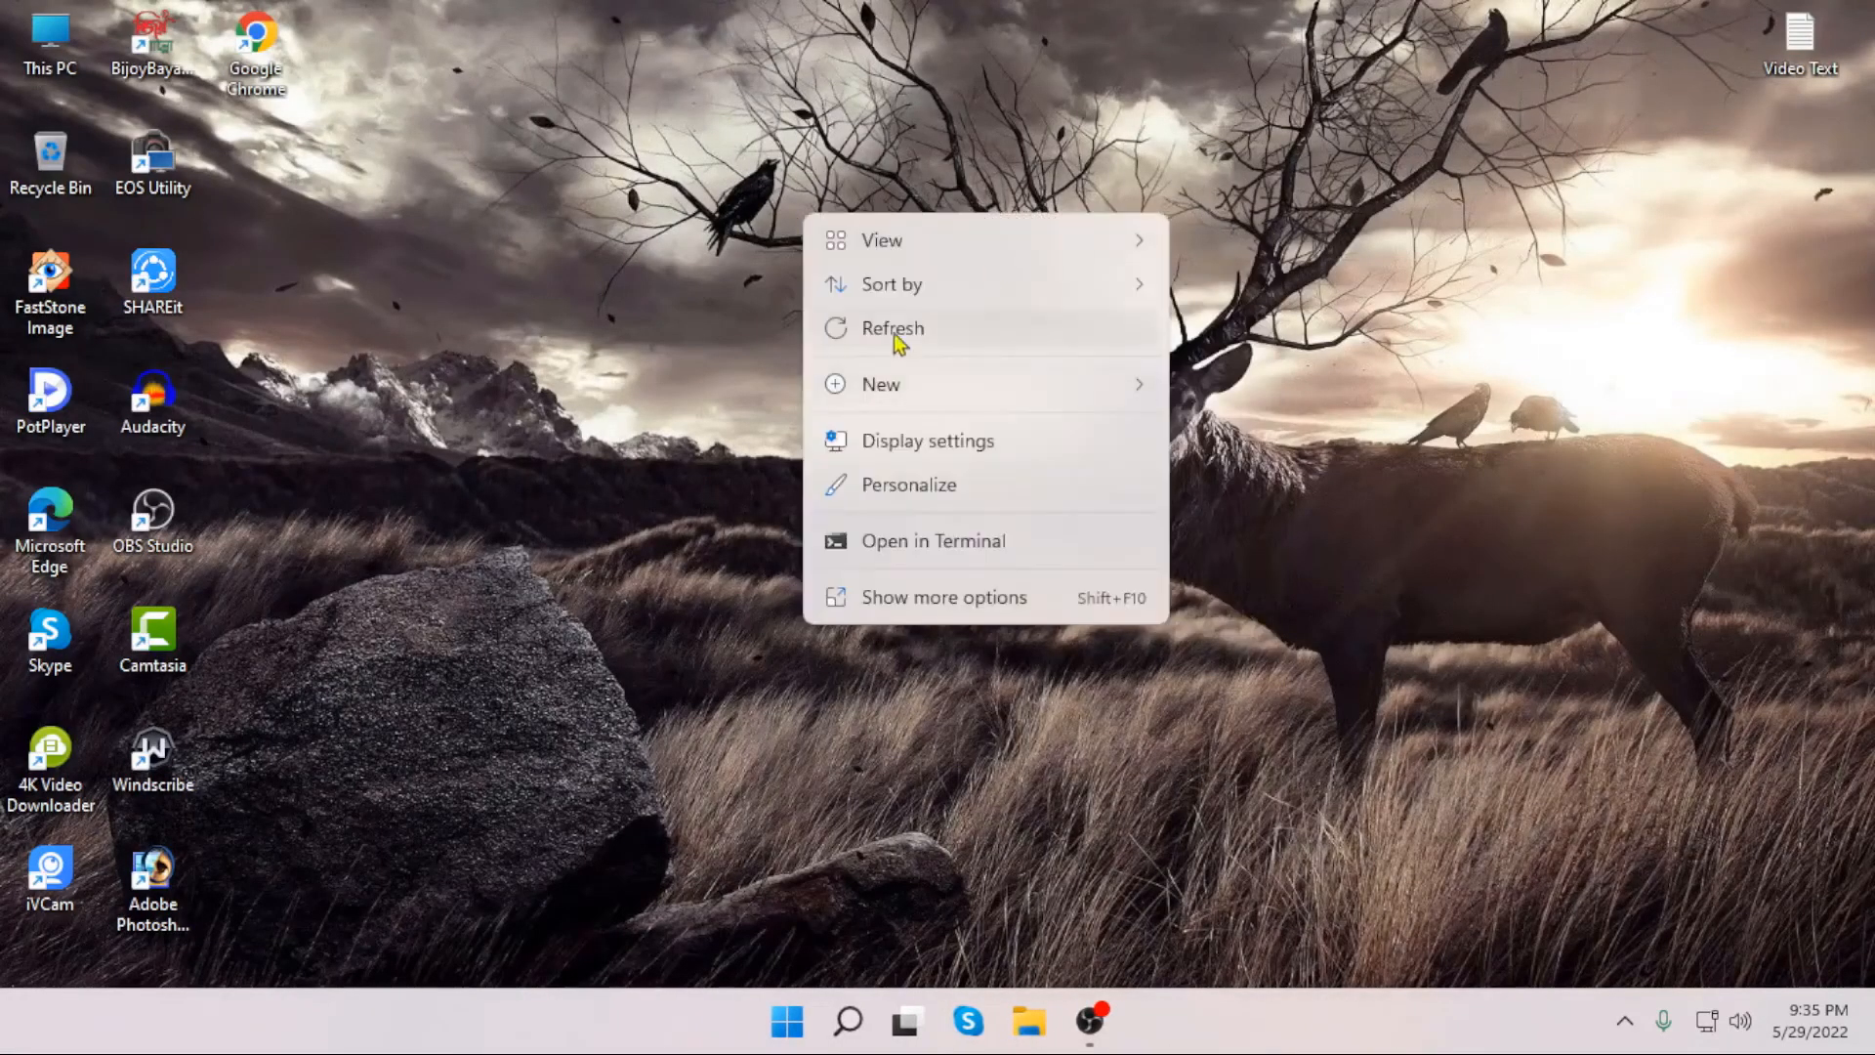
{"action": "left_click", "coordinate": [893, 333]}
{"action": "right_click", "coordinate": [907, 213]}
{"action": "left_click", "coordinate": [955, 327]}
{"action": "right_click", "coordinate": [854, 240]}
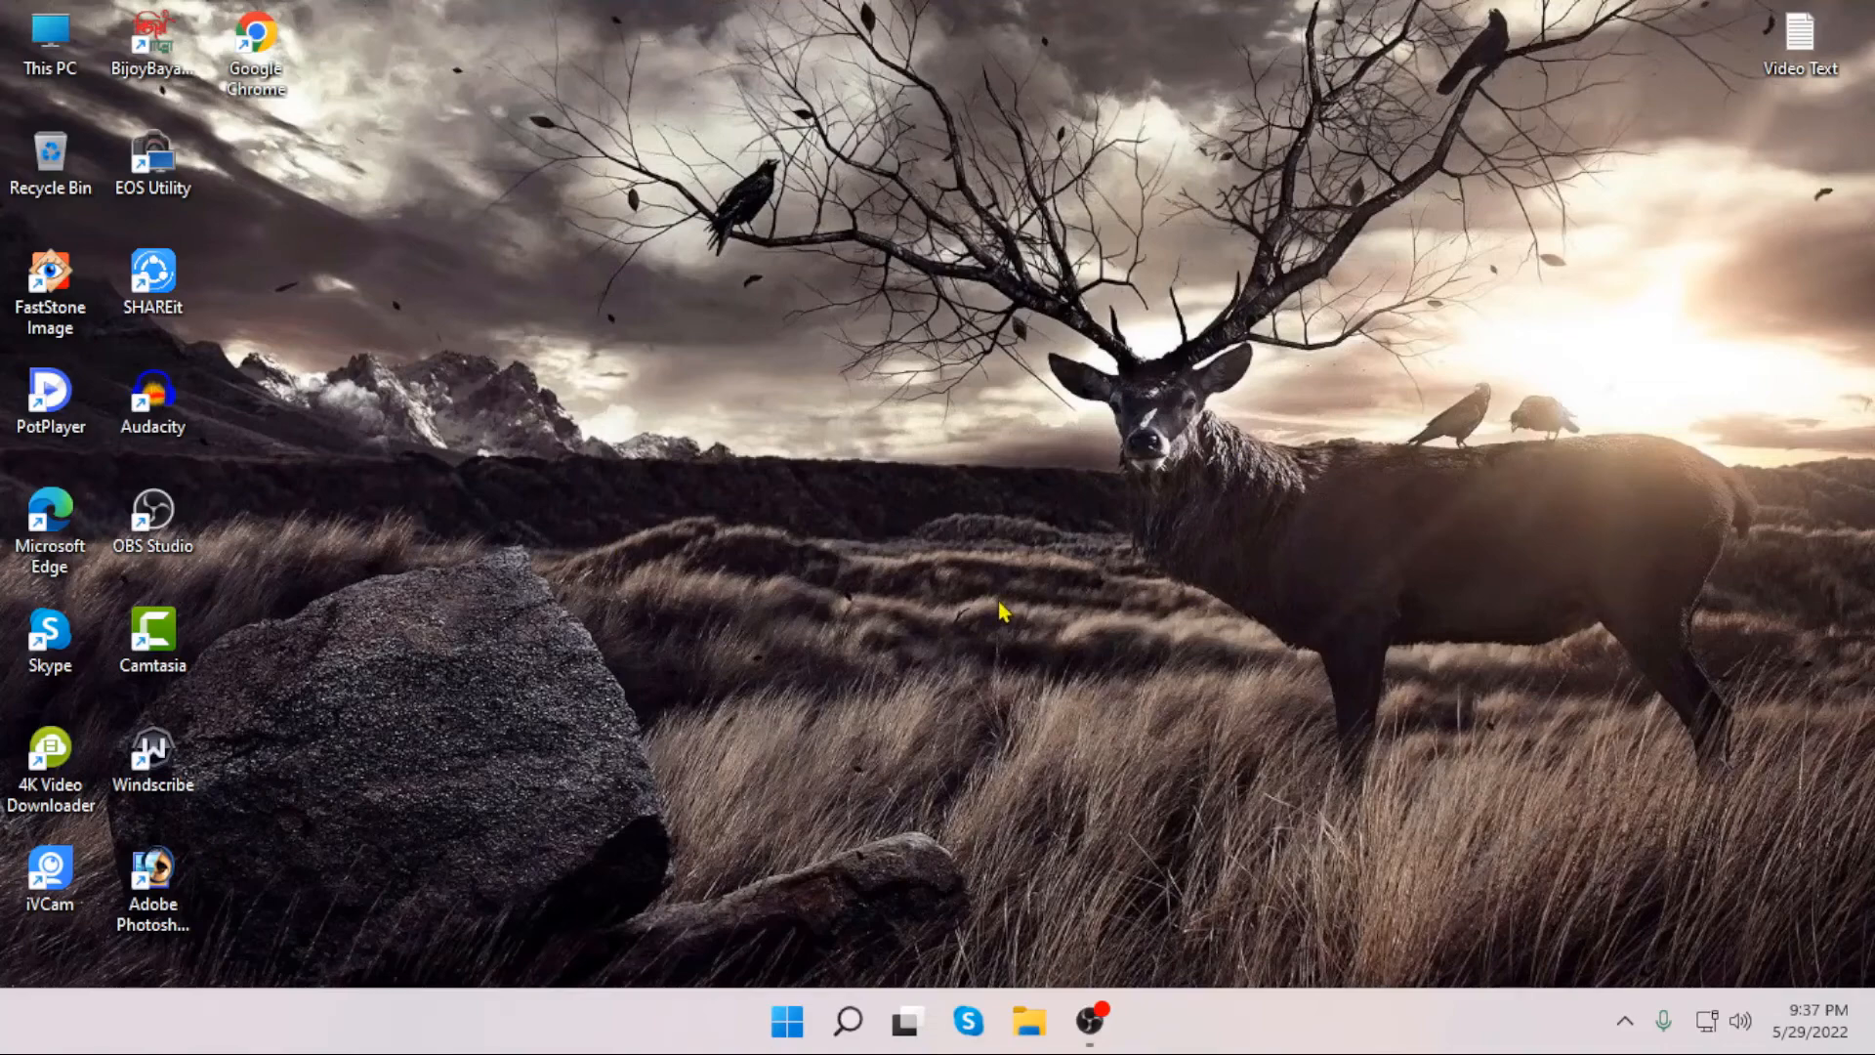
- Check the installed Java version by running java --version in Command Prompt, and close the window
{"action": "left_click", "coordinate": [851, 1042]}
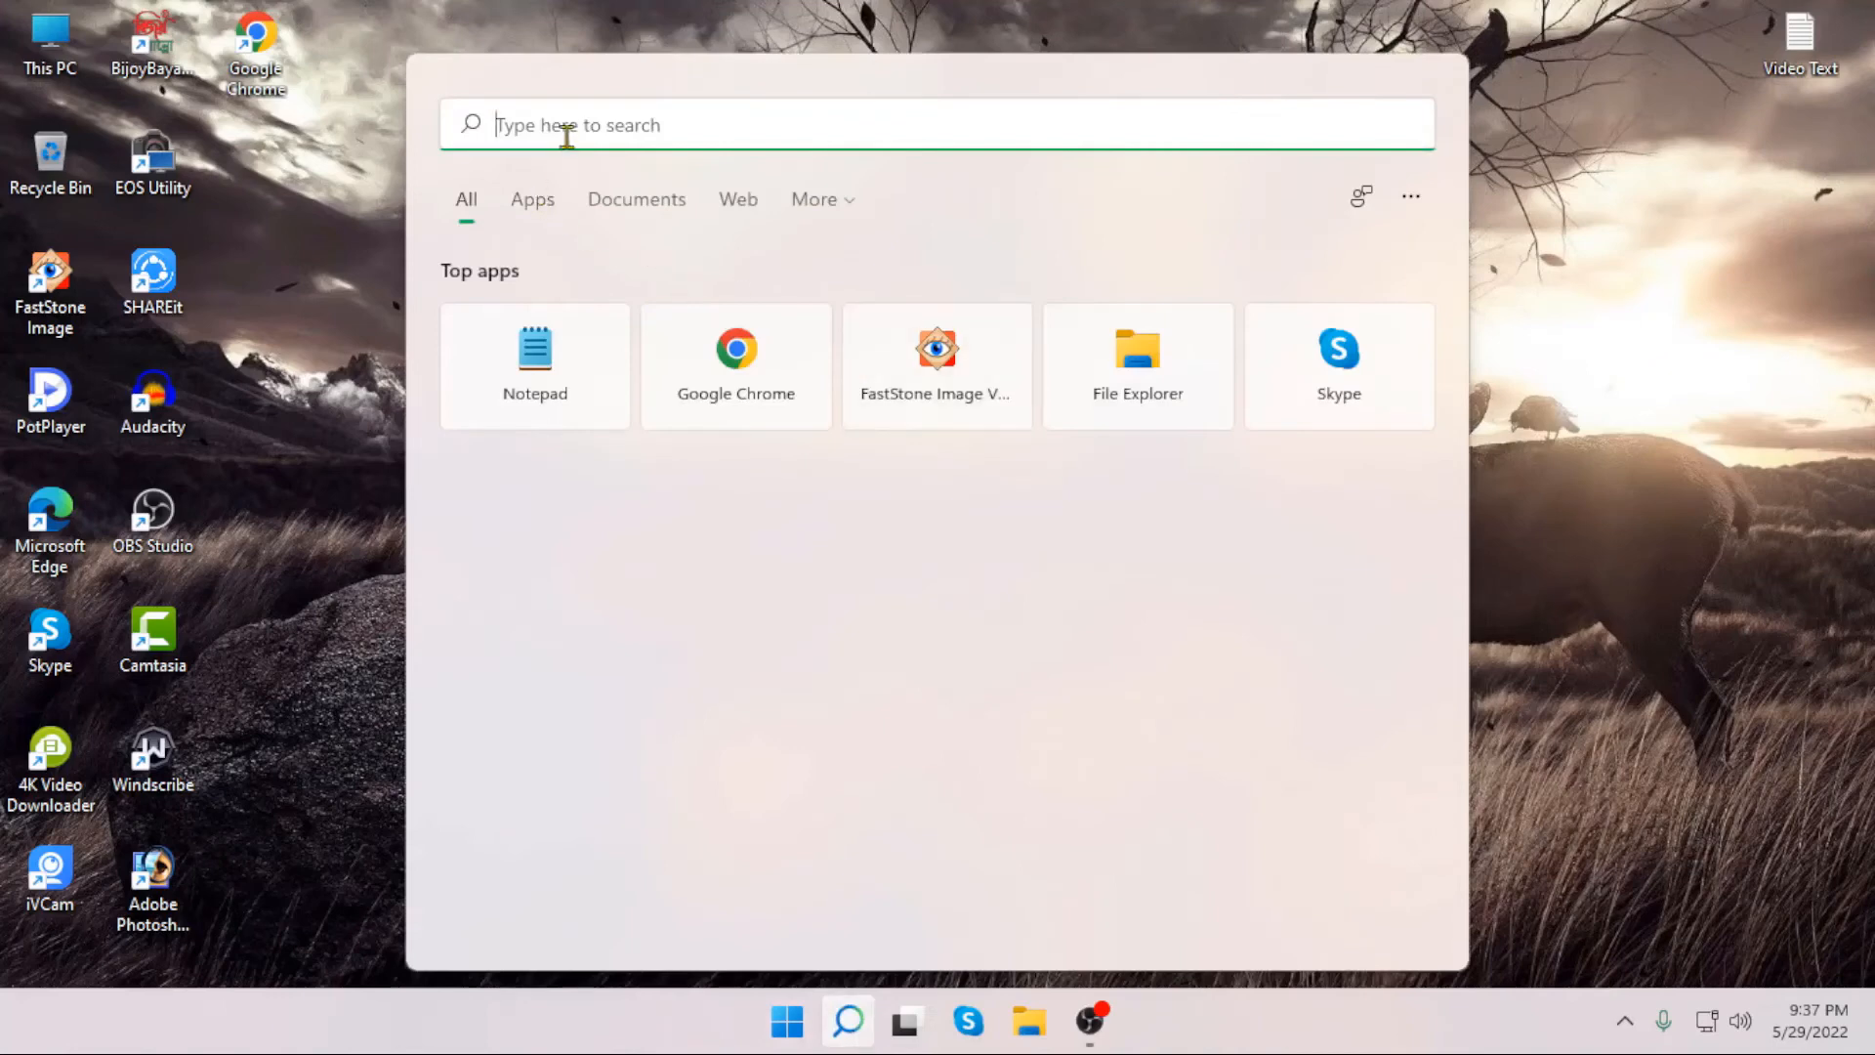
{"action": "type", "text": "c"}
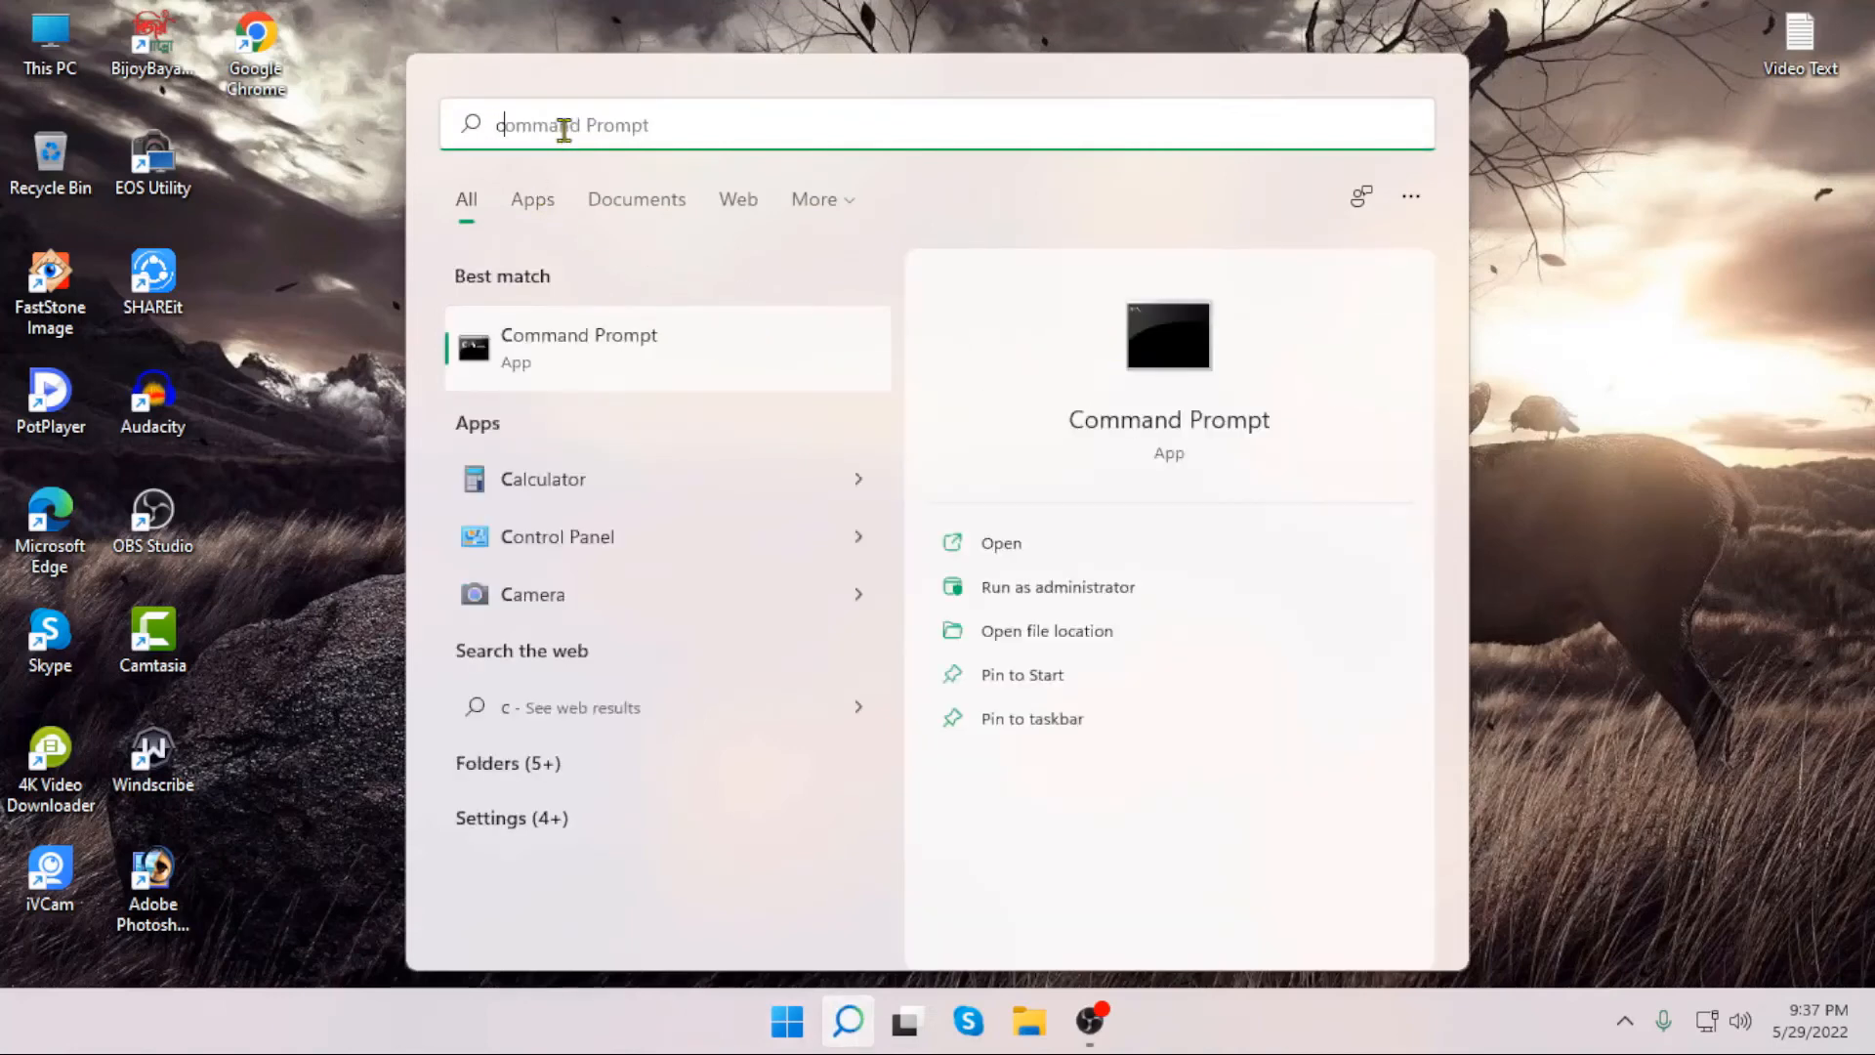
{"action": "left_click", "coordinate": [617, 346]}
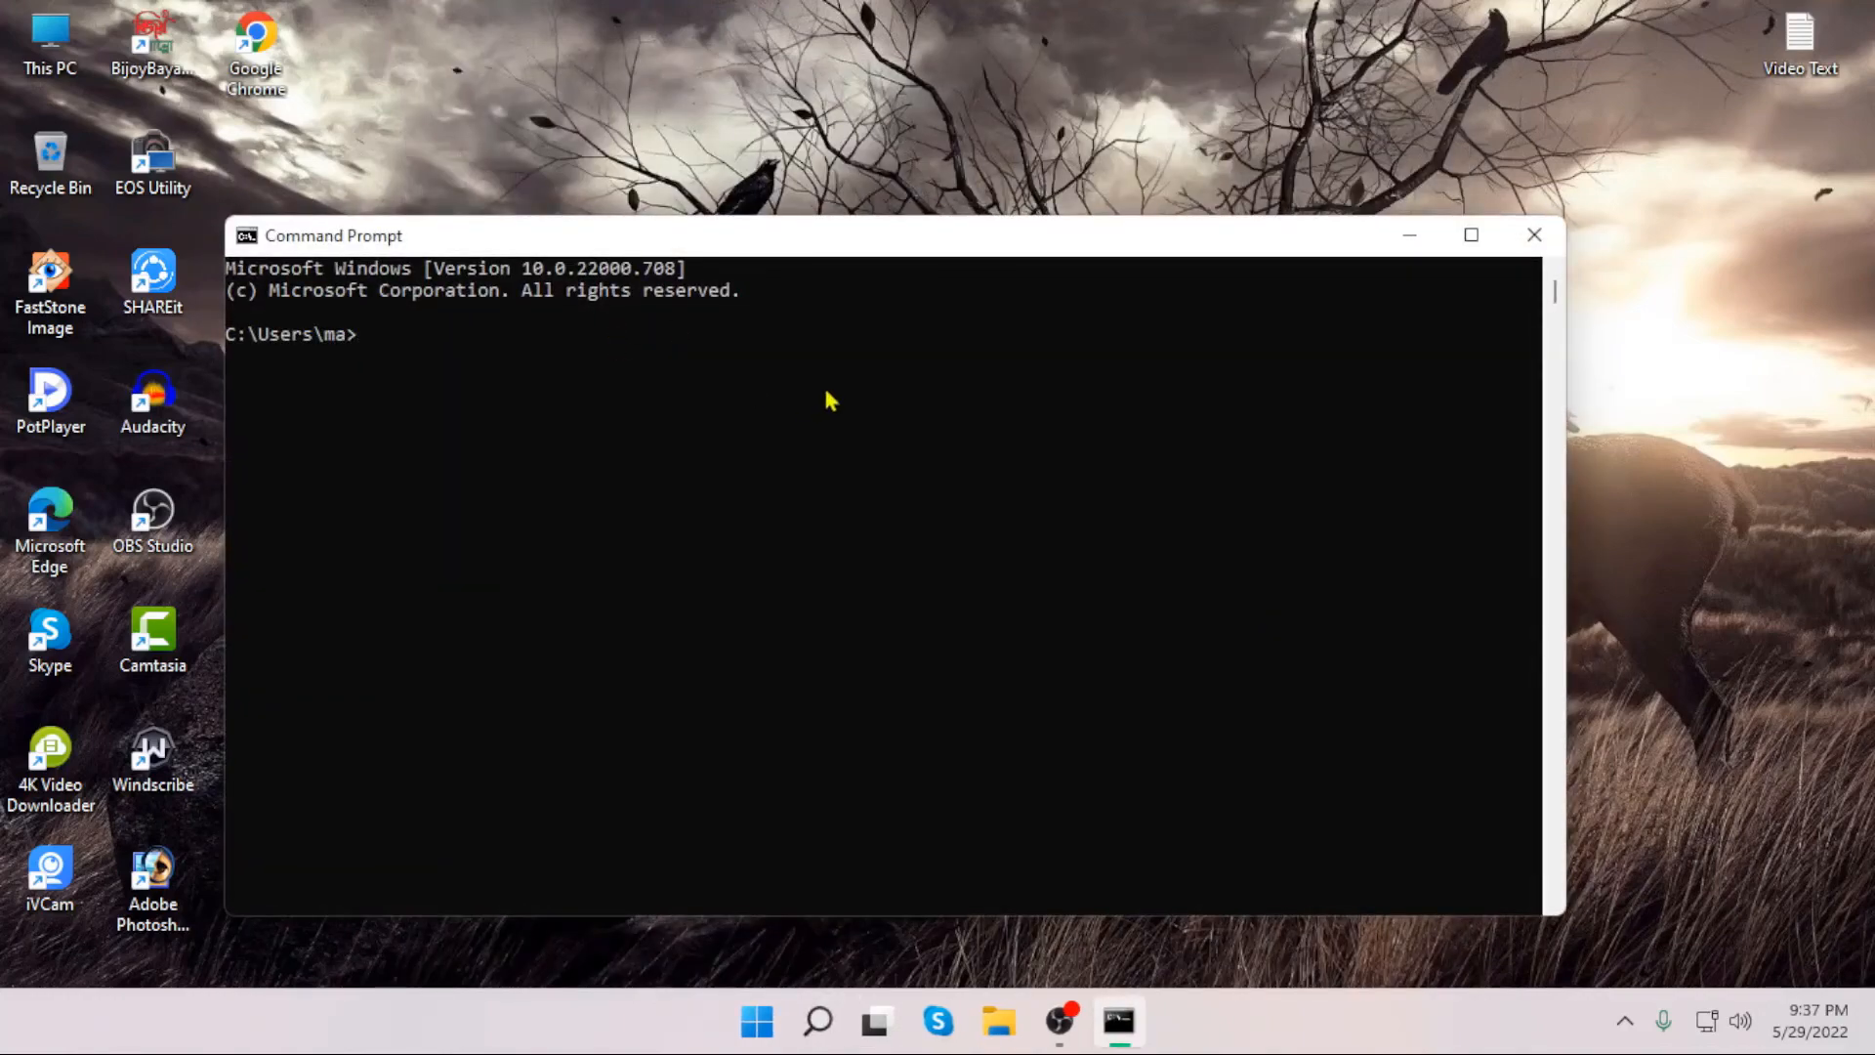
{"action": "type", "text": "j"}
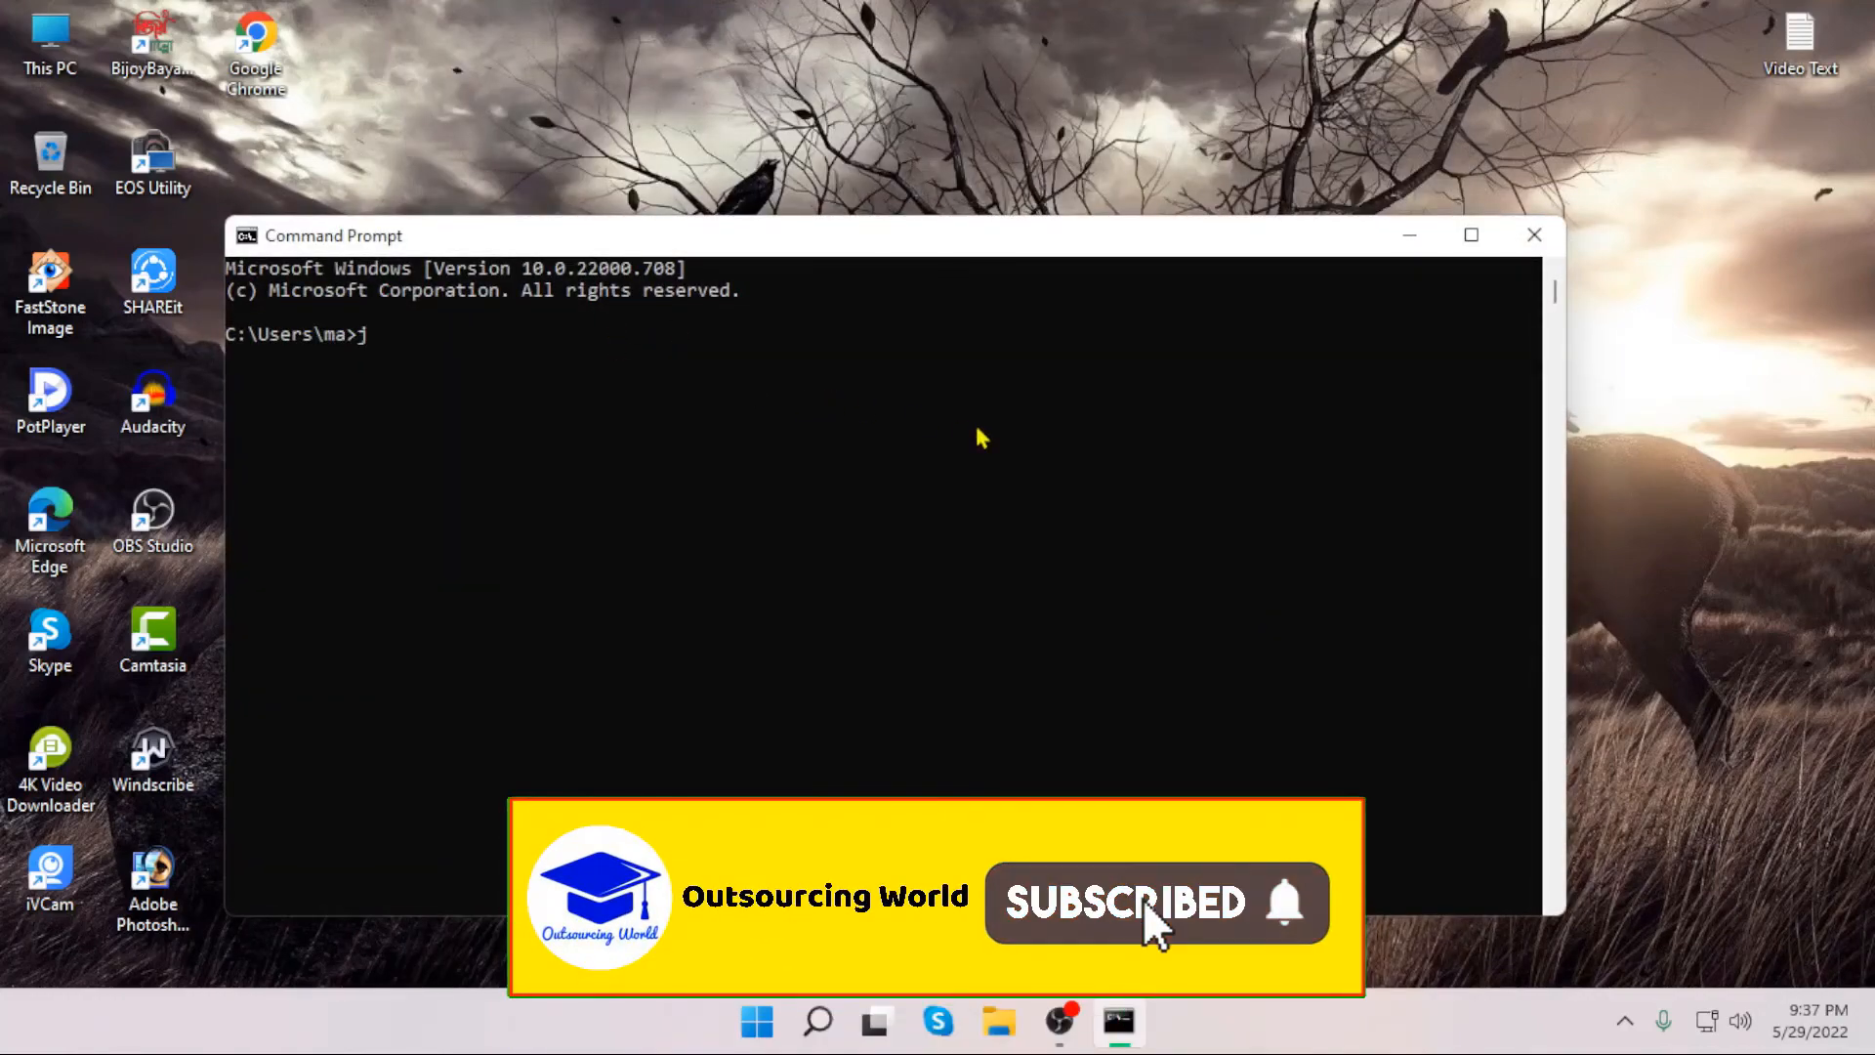
{"action": "type", "text": "ava --version"}
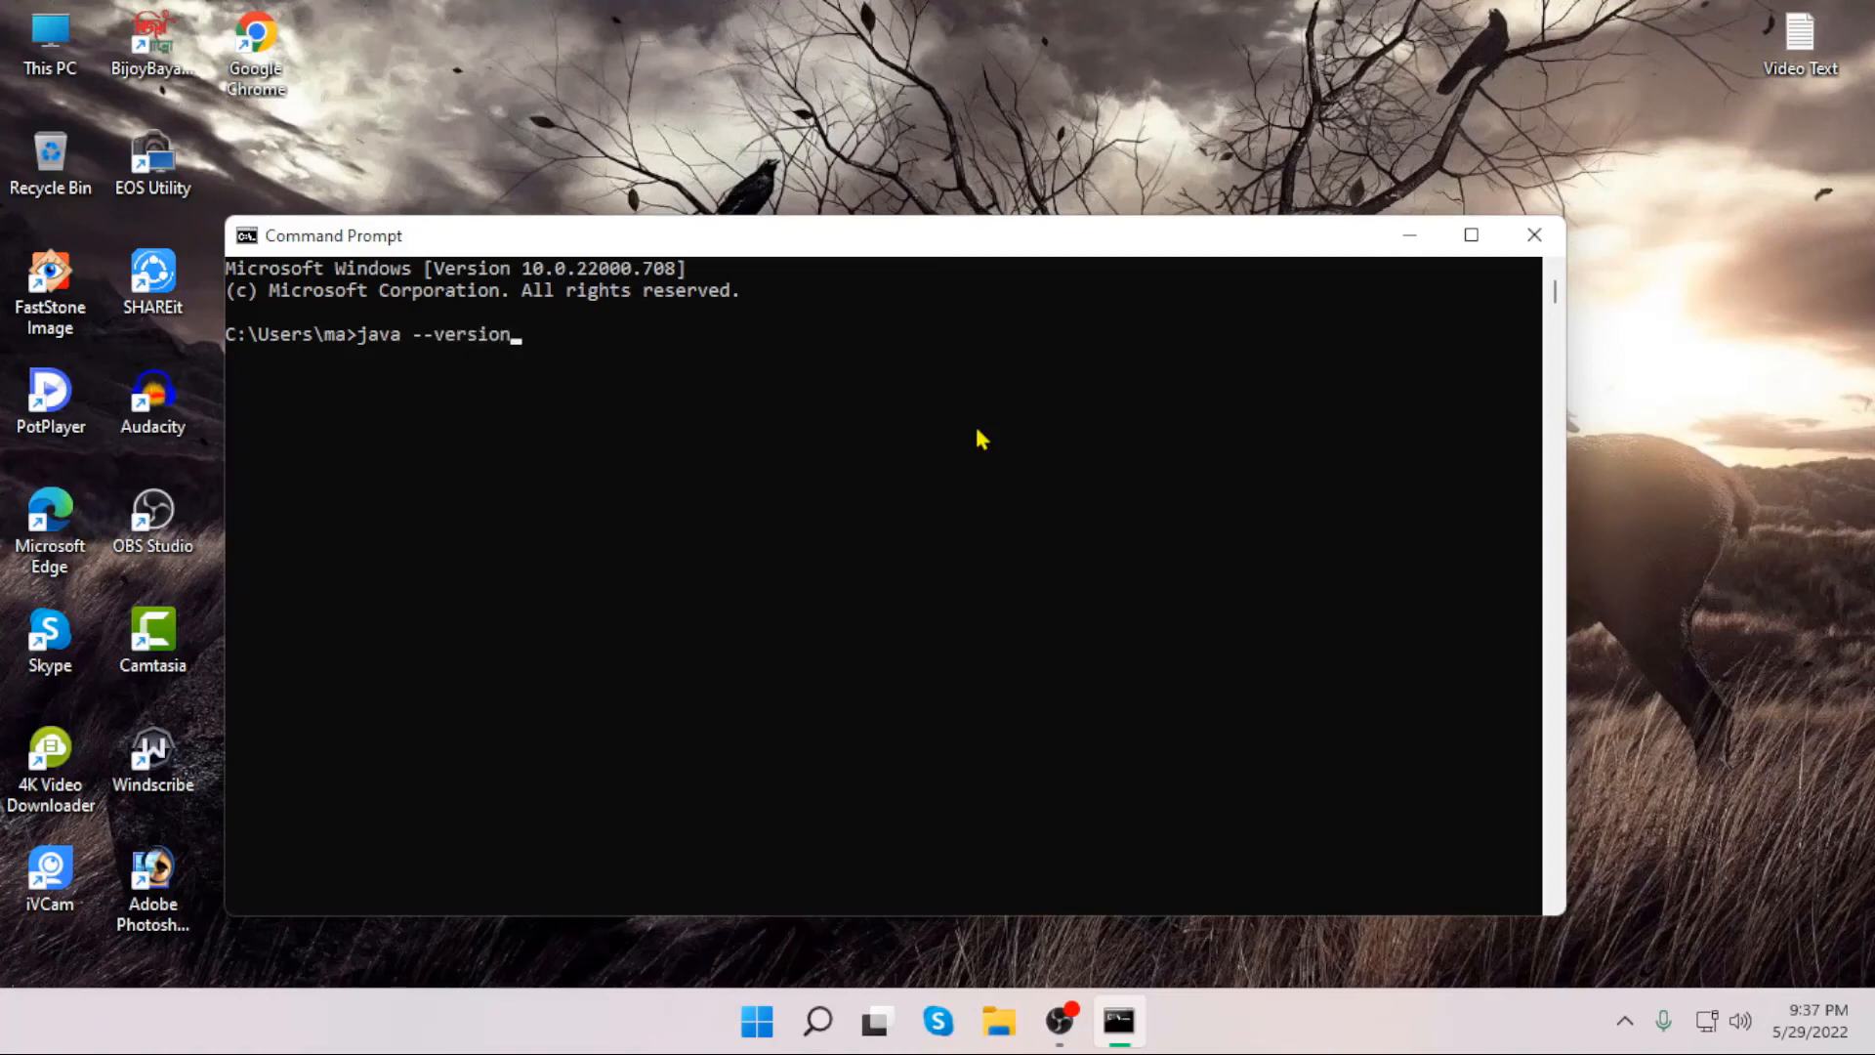
{"action": "key", "text": "Return"}
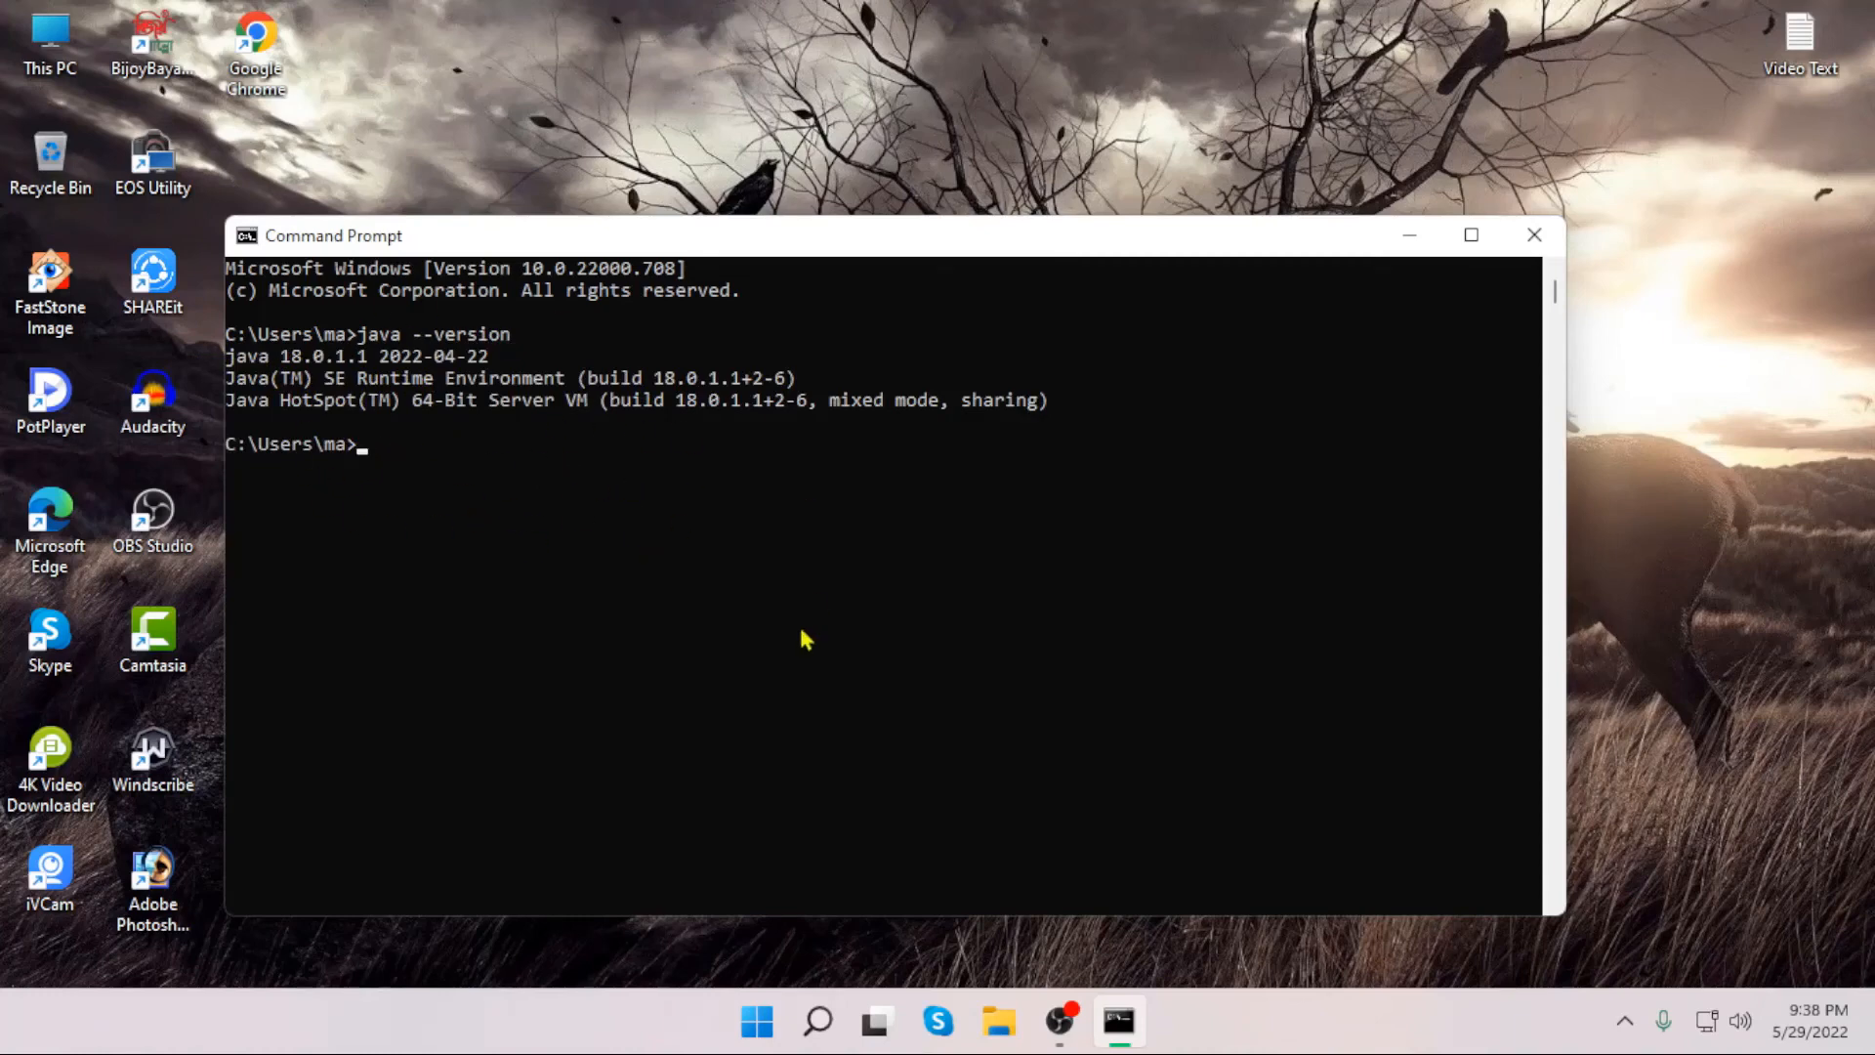
{"action": "key", "text": "alt+F4"}
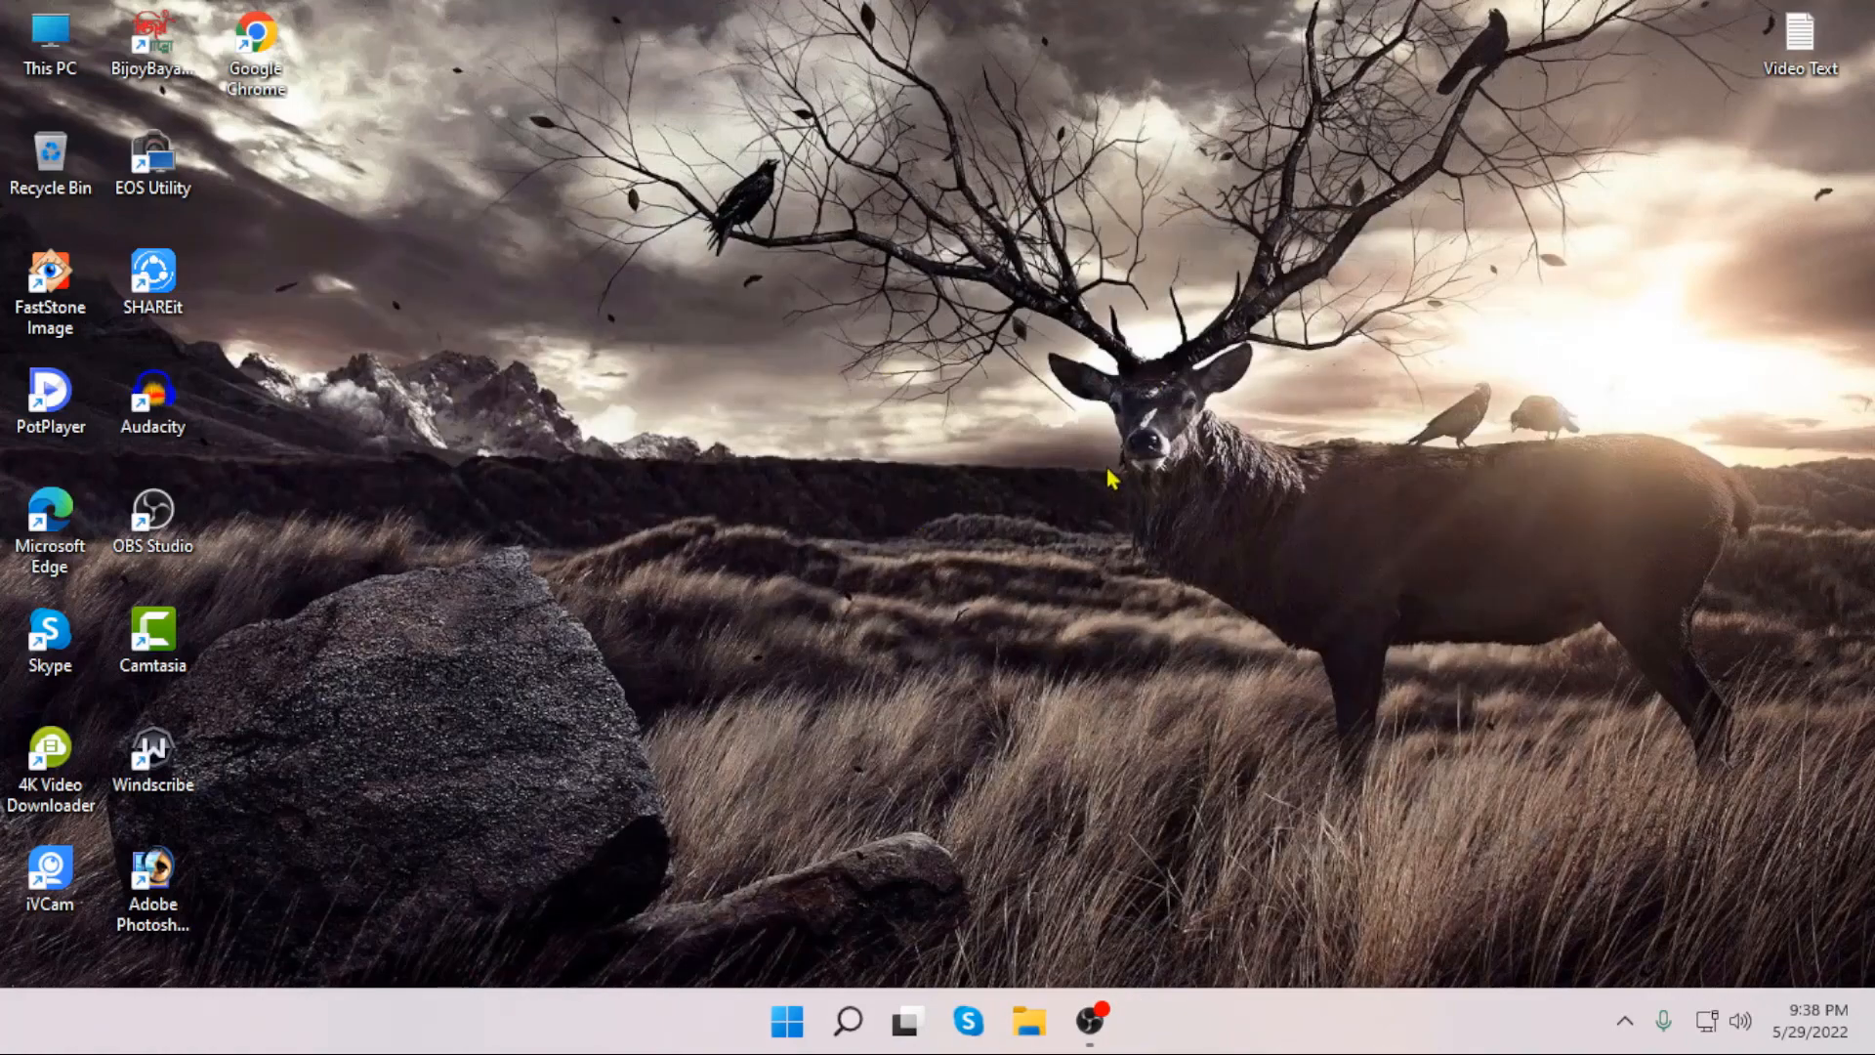